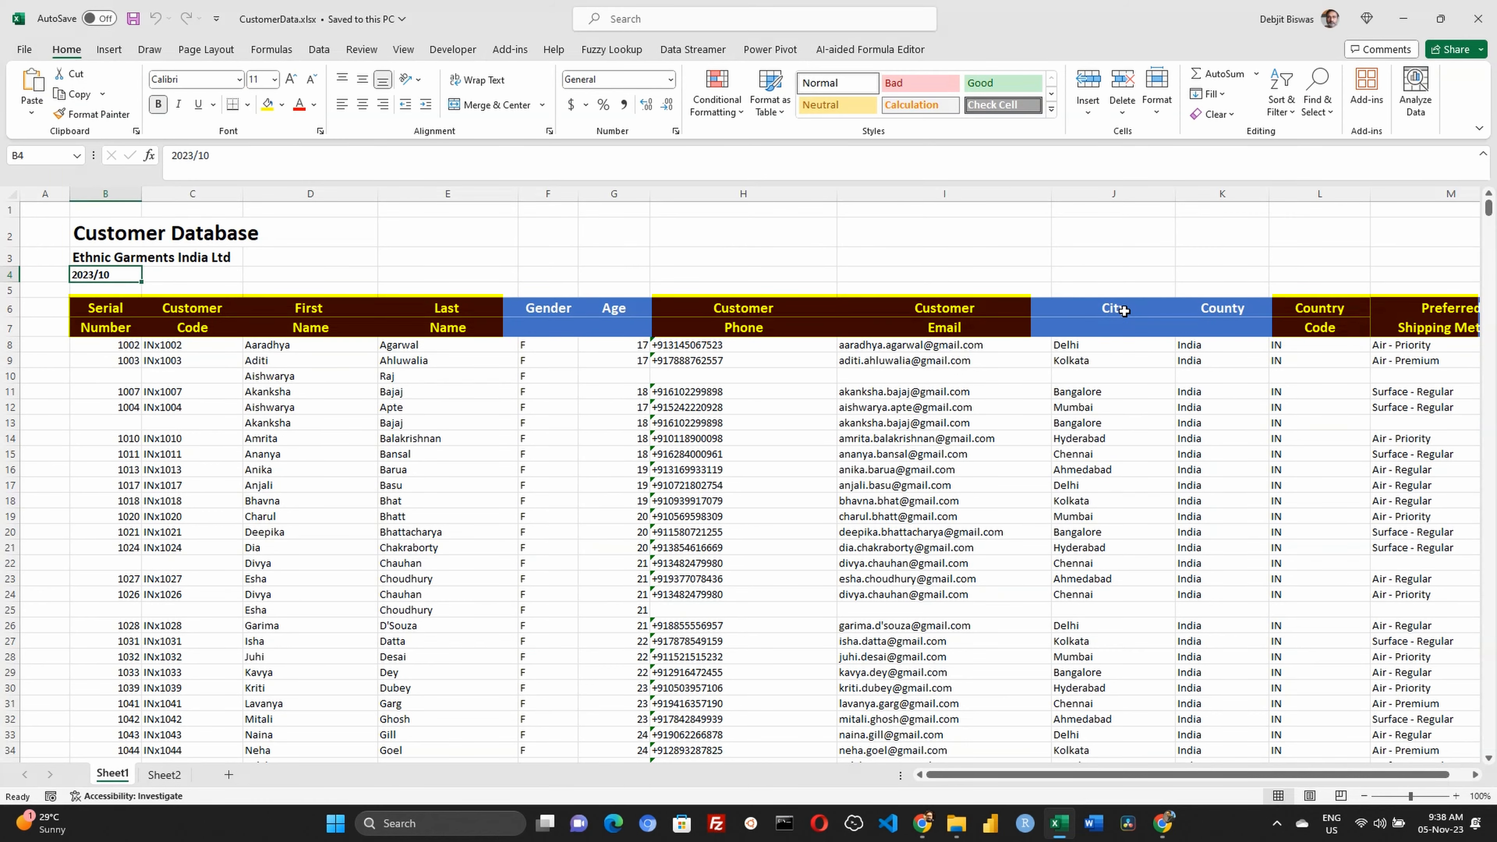
Examine the customer table on Sheet1, from the serial numbers across the two-row header to the preferred shipping method values
left_click(103, 364)
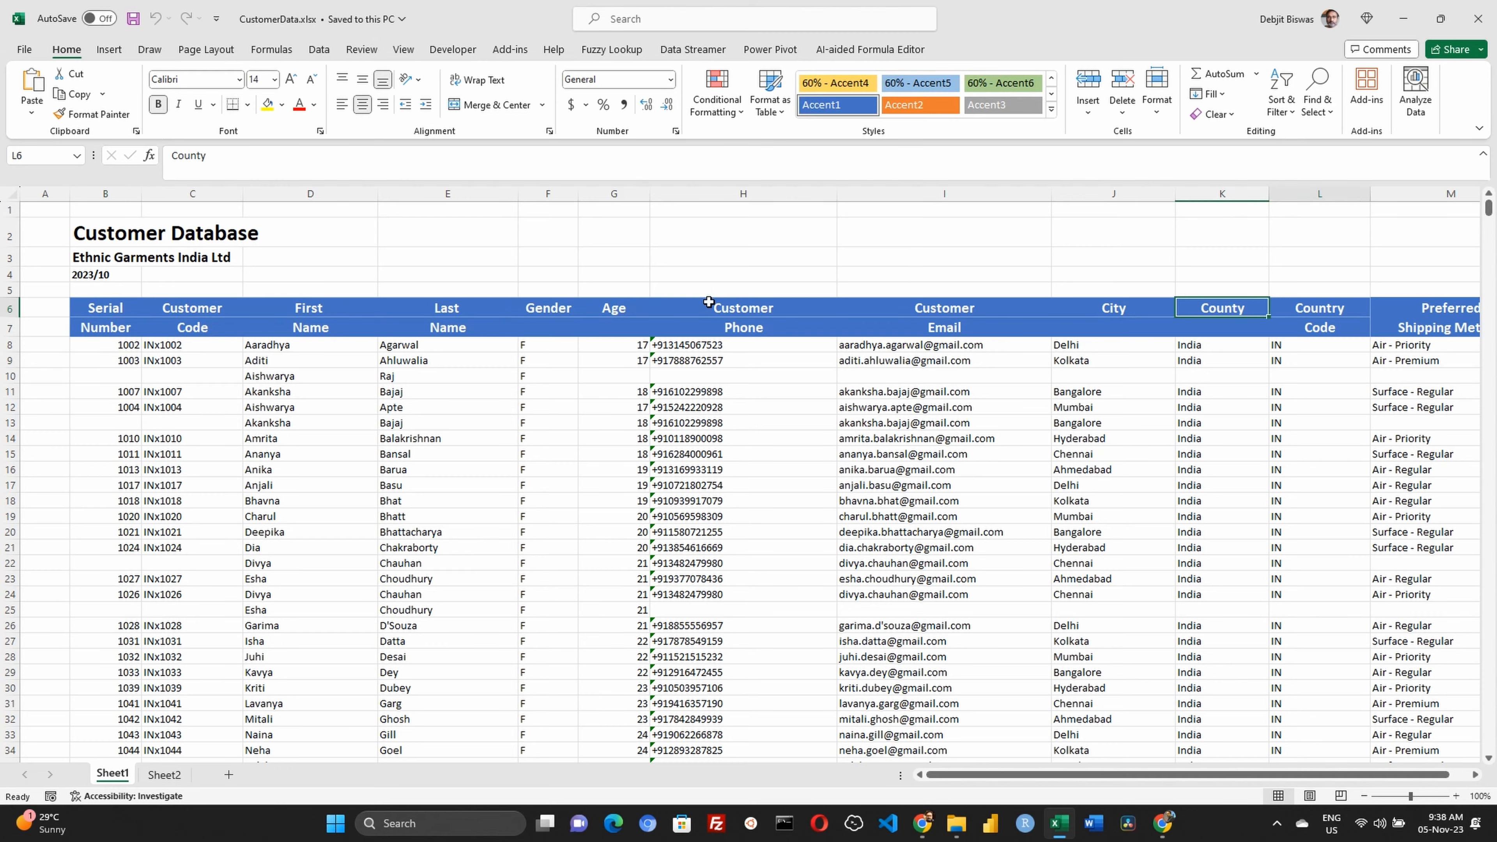
key("Right")
key("Right")
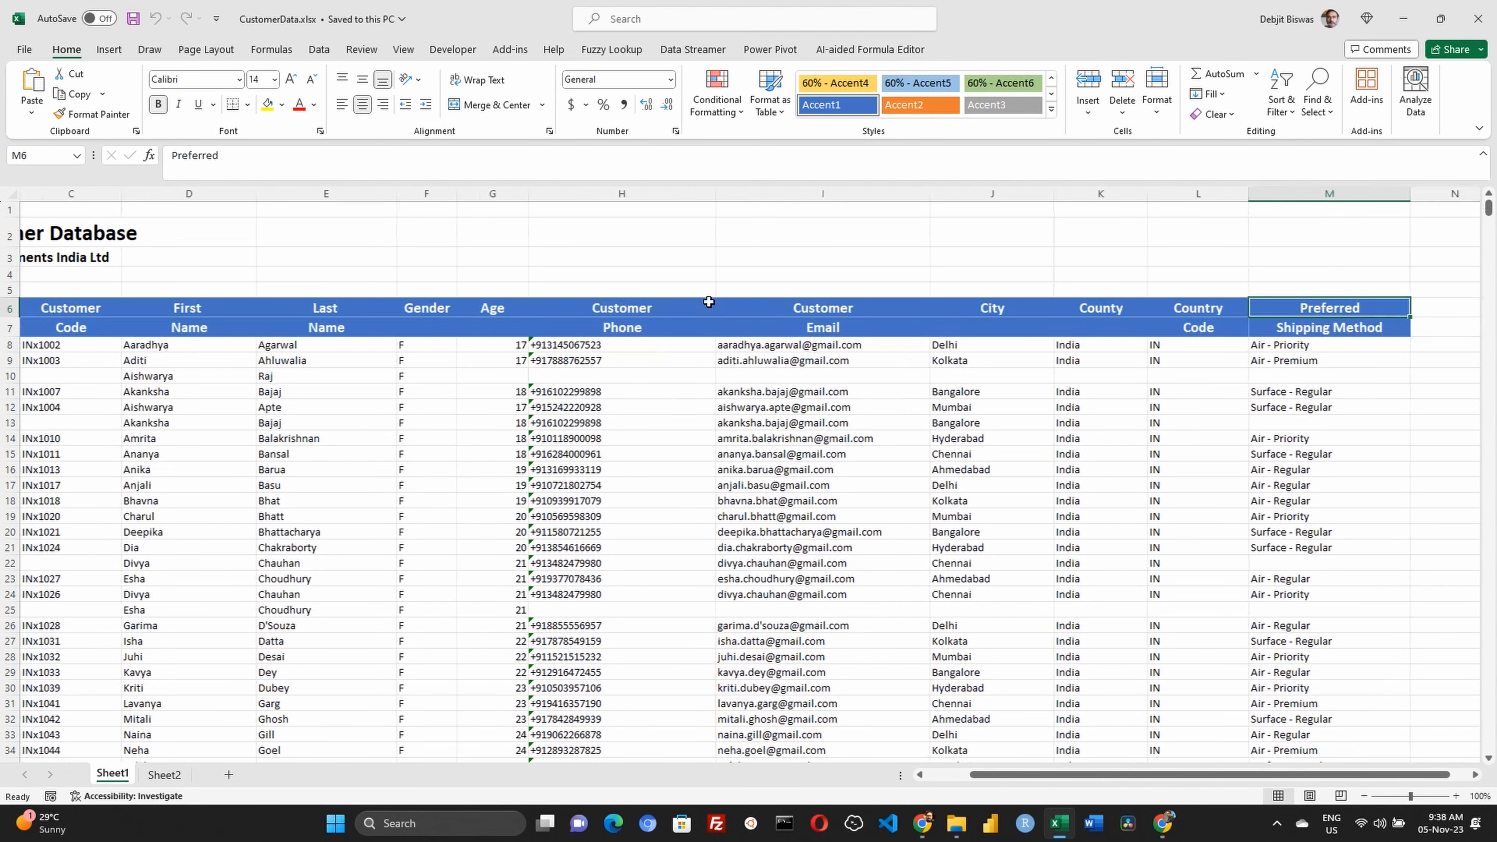
key("Left")
key("Left")
key("Left")
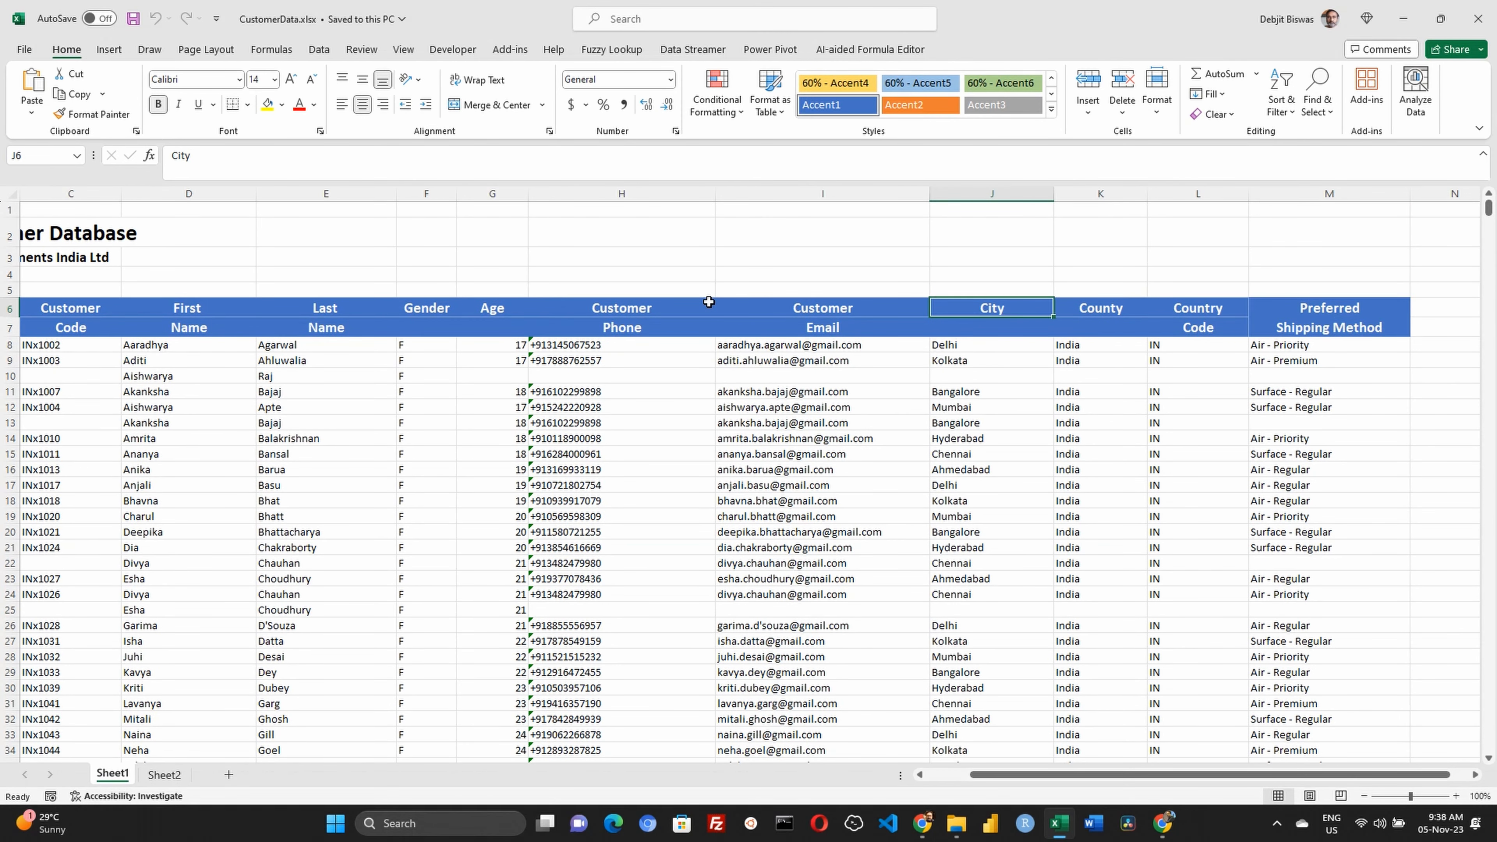
key("Right")
key("Right")
key("Right")
key("Right")
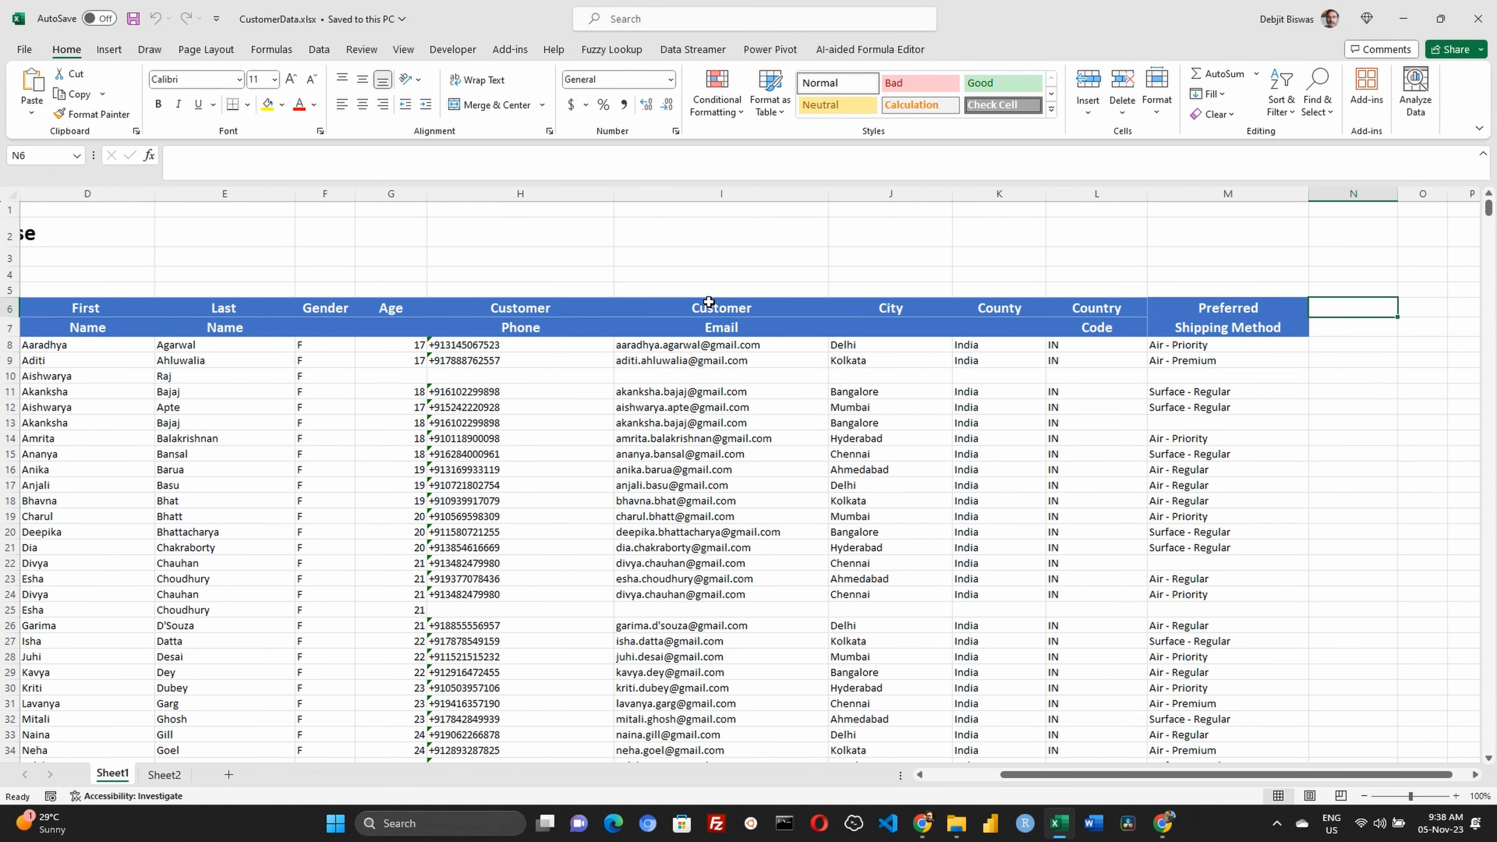
key("Left")
key("Down")
key("Down")
key("Down")
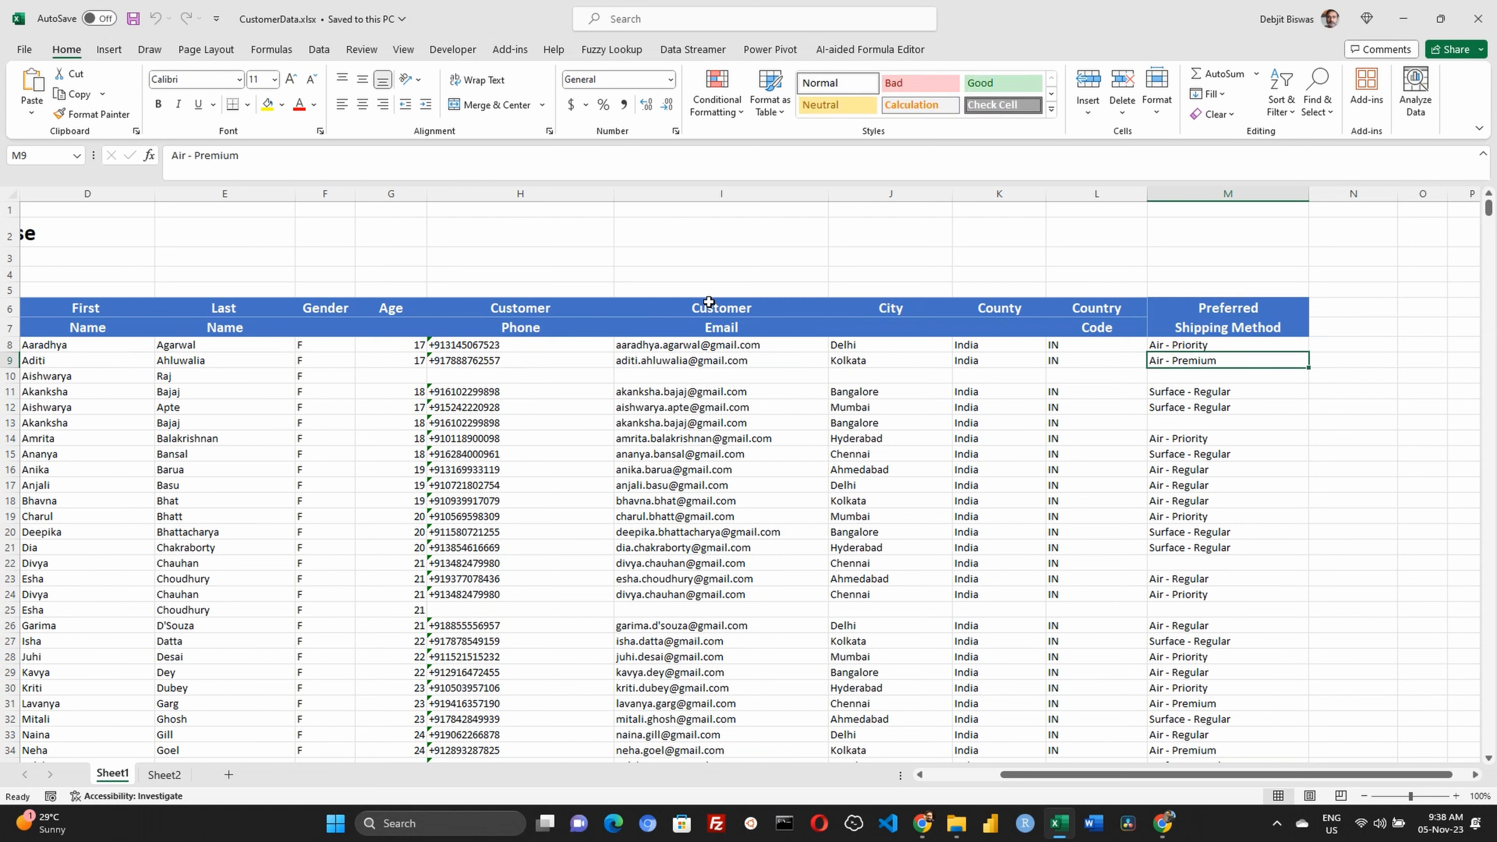
key("Down")
key("Down")
key("Down")
key("Down")
key("Down")
key("Down")
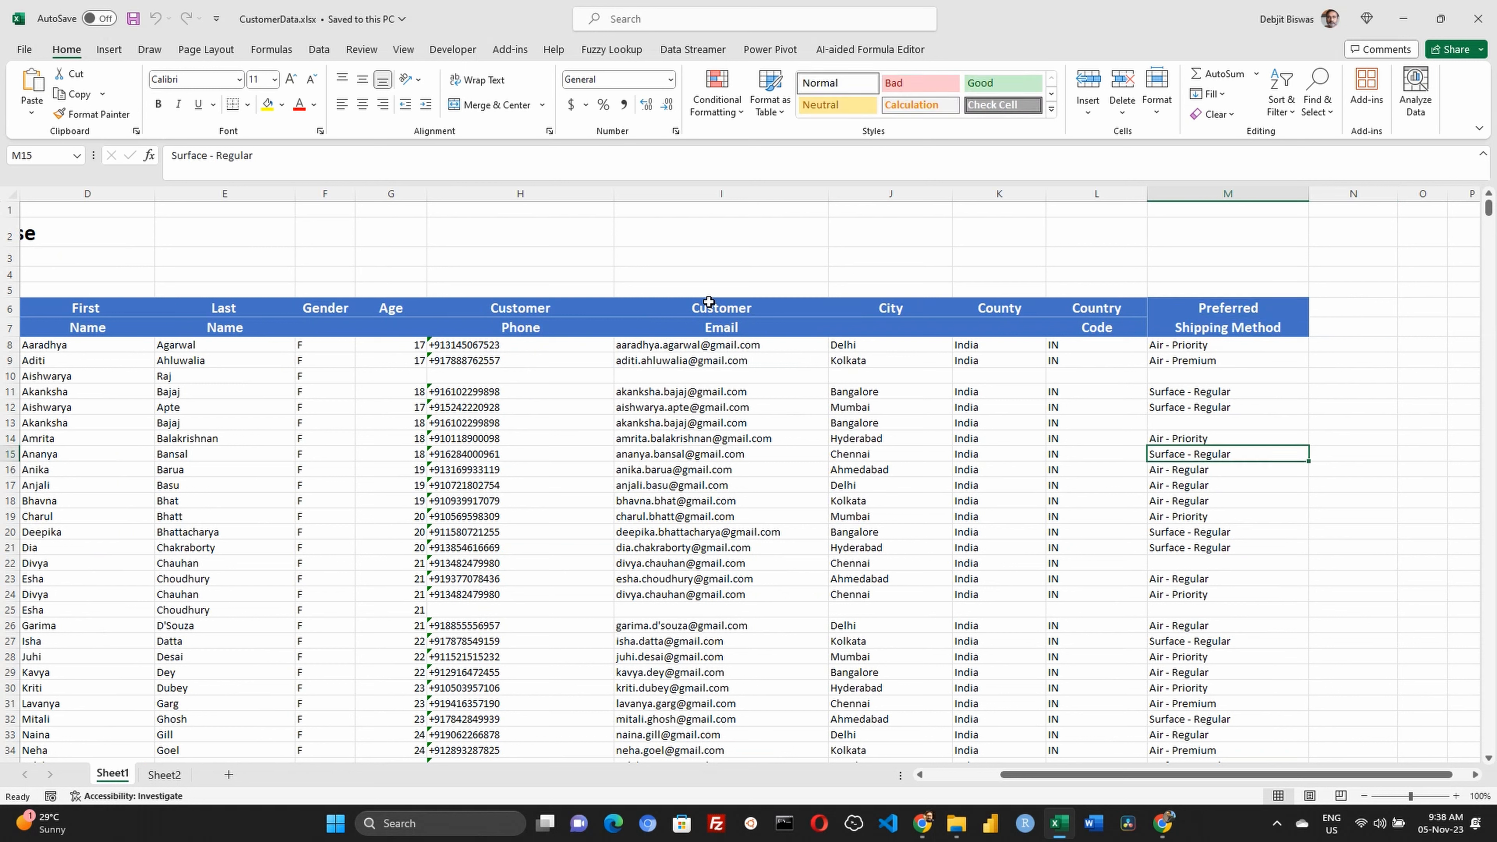
key("Down")
key("Down")
key("Down")
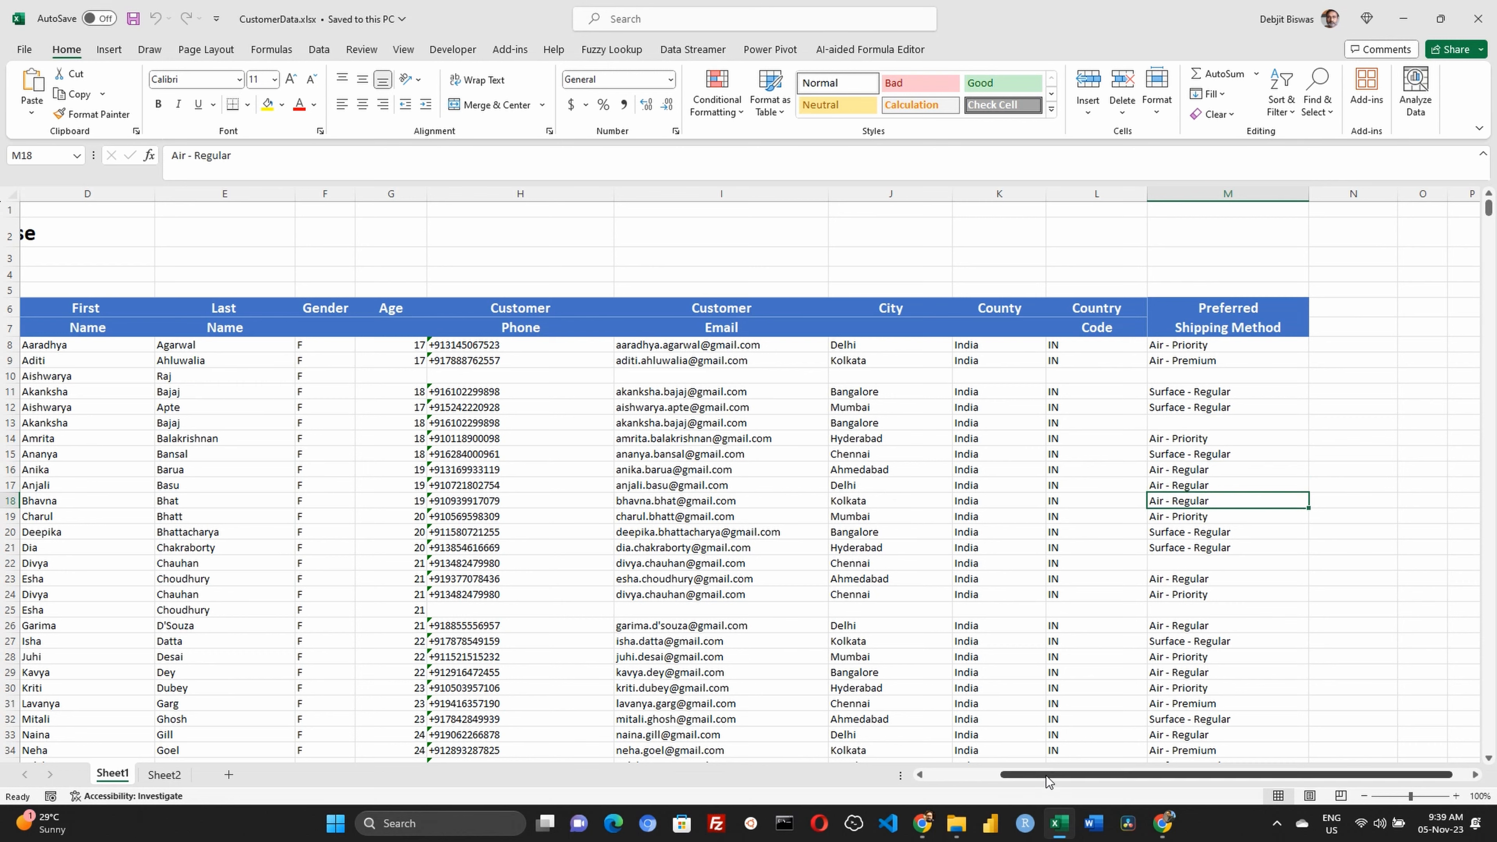
left_click_drag(1053, 775, 925, 793)
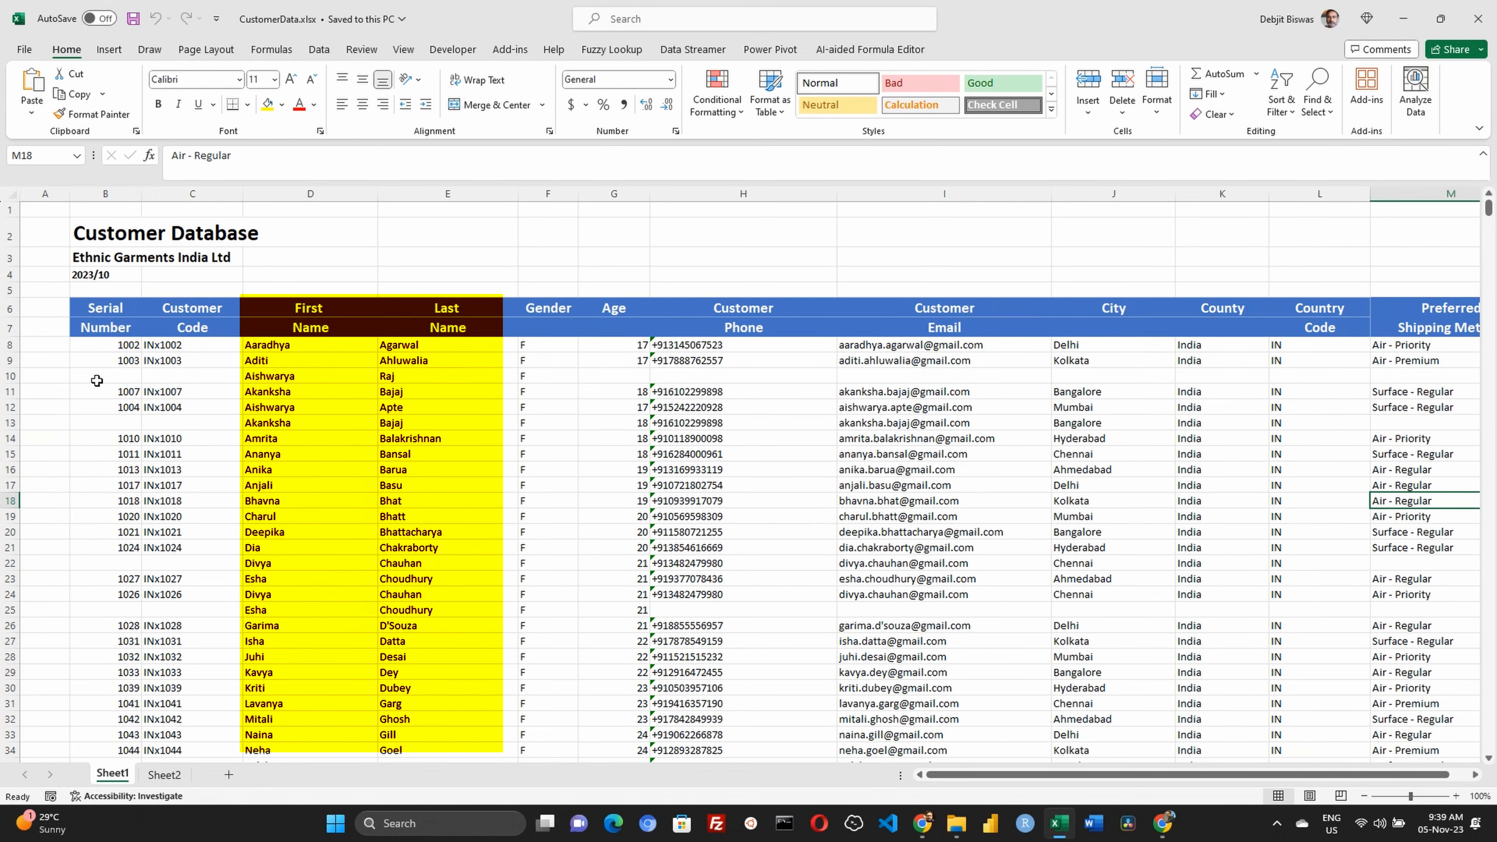
Close the CustomerData.xlsx workbook and create a new blank workbook
left_click(310, 233)
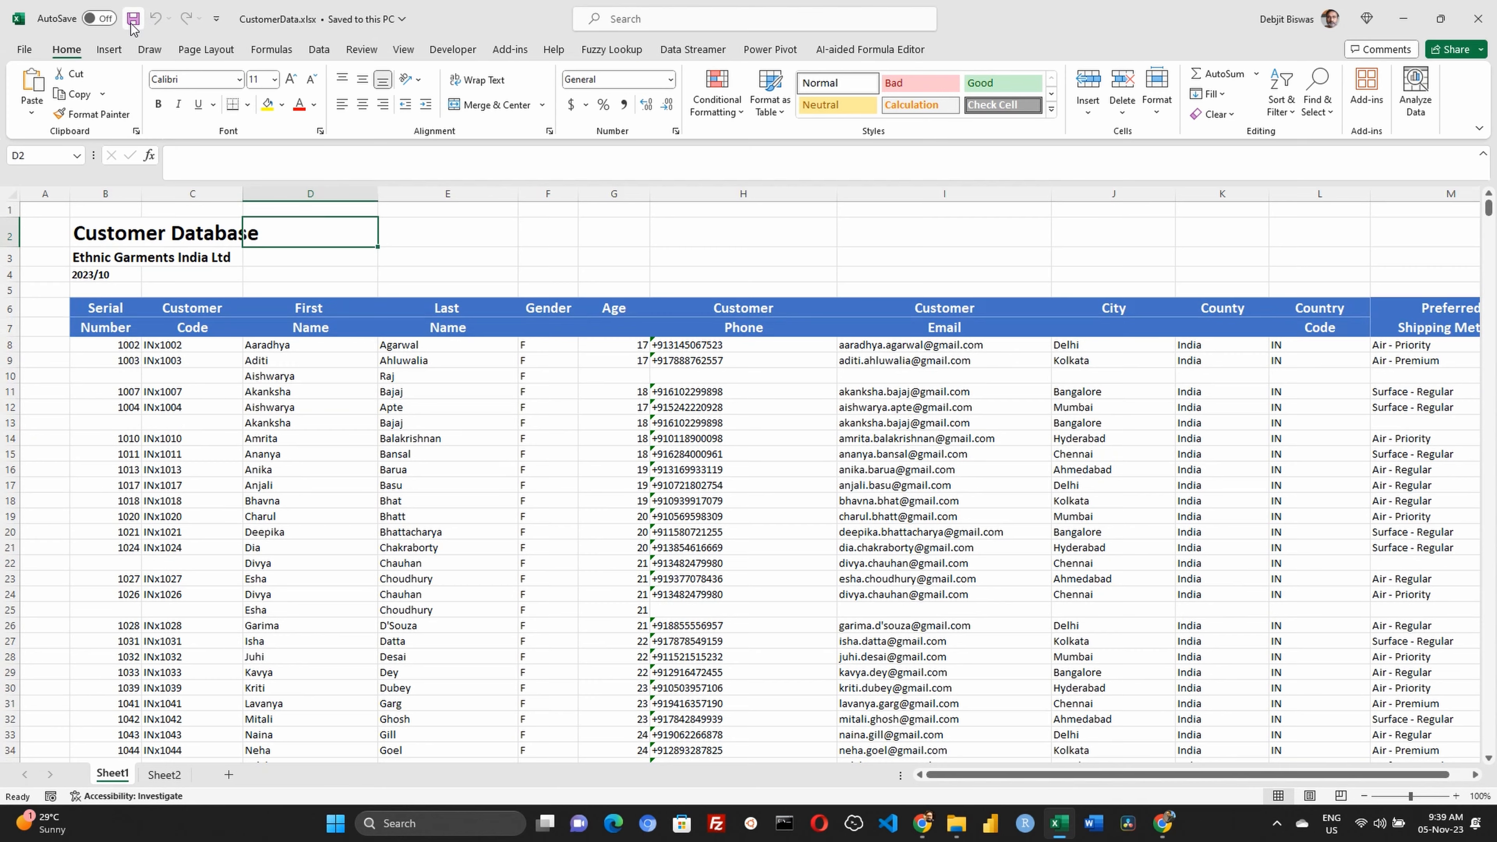
left_click(1476, 24)
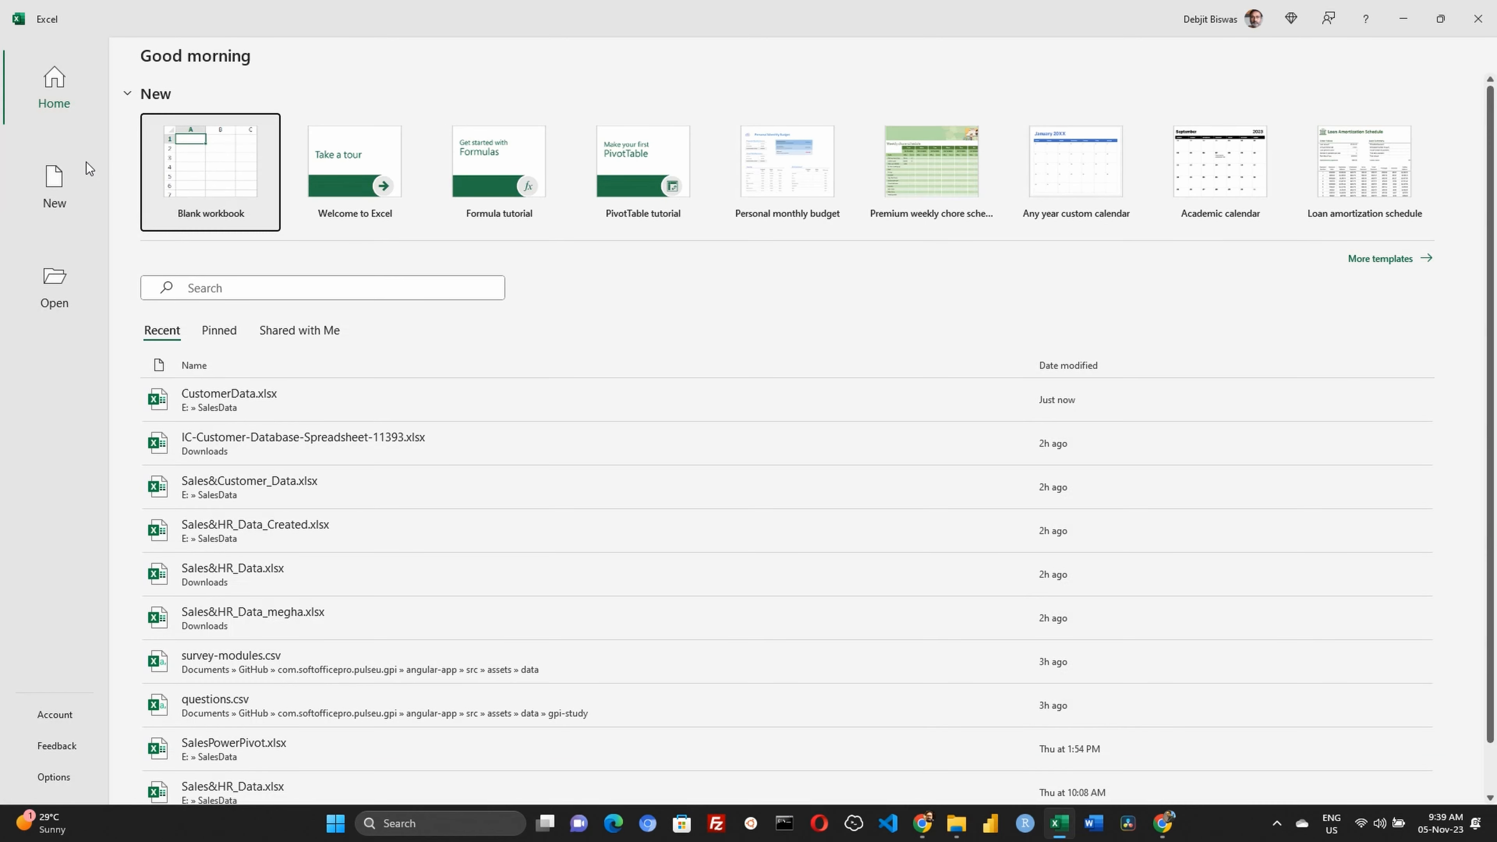
left_click(201, 164)
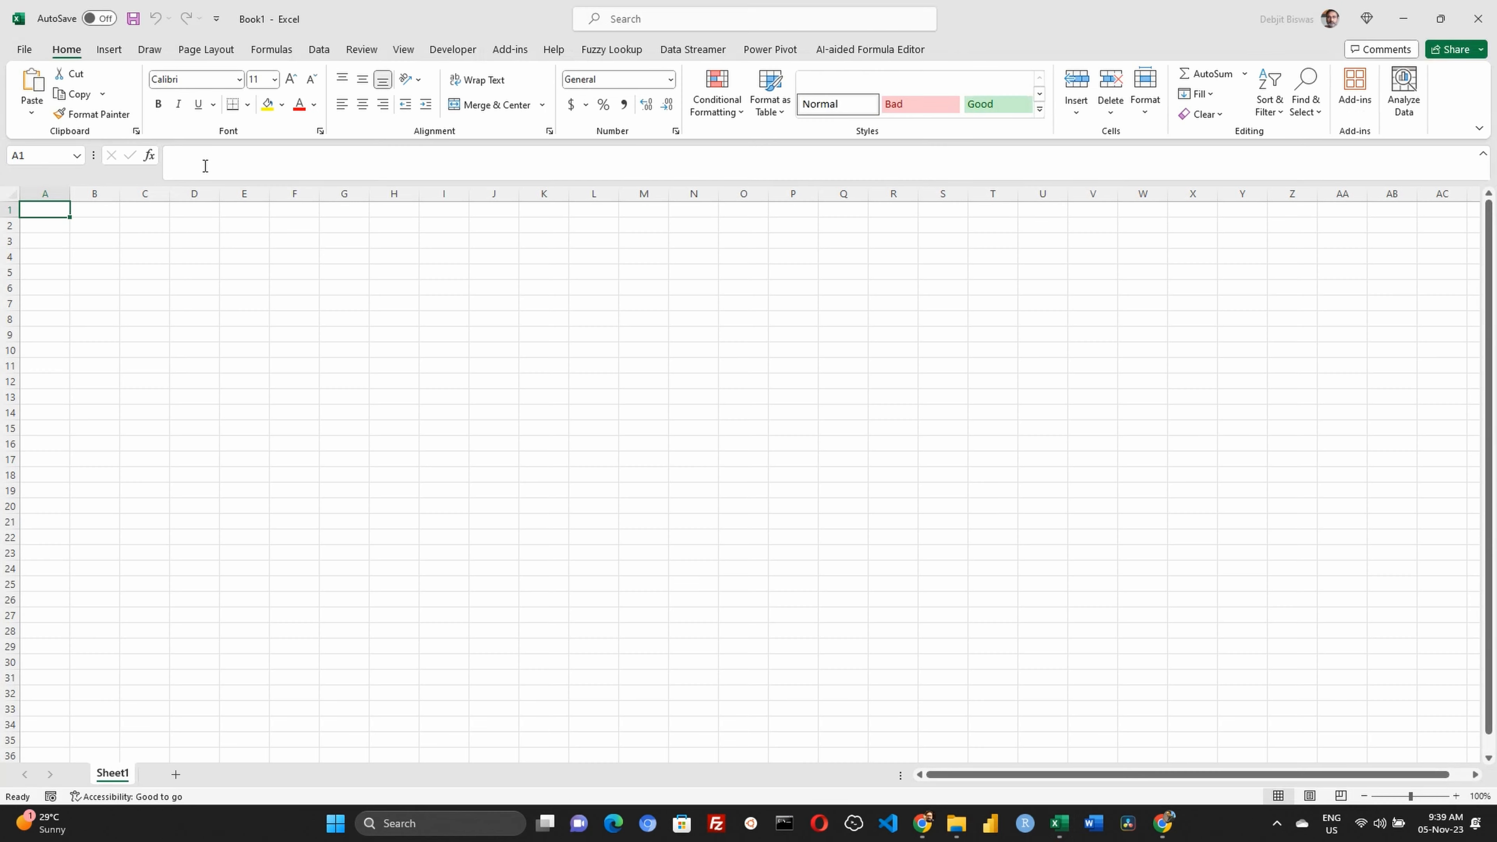
Import CustomerData.xlsx from the SalesData folder as an Excel workbook data source
left_click(321, 51)
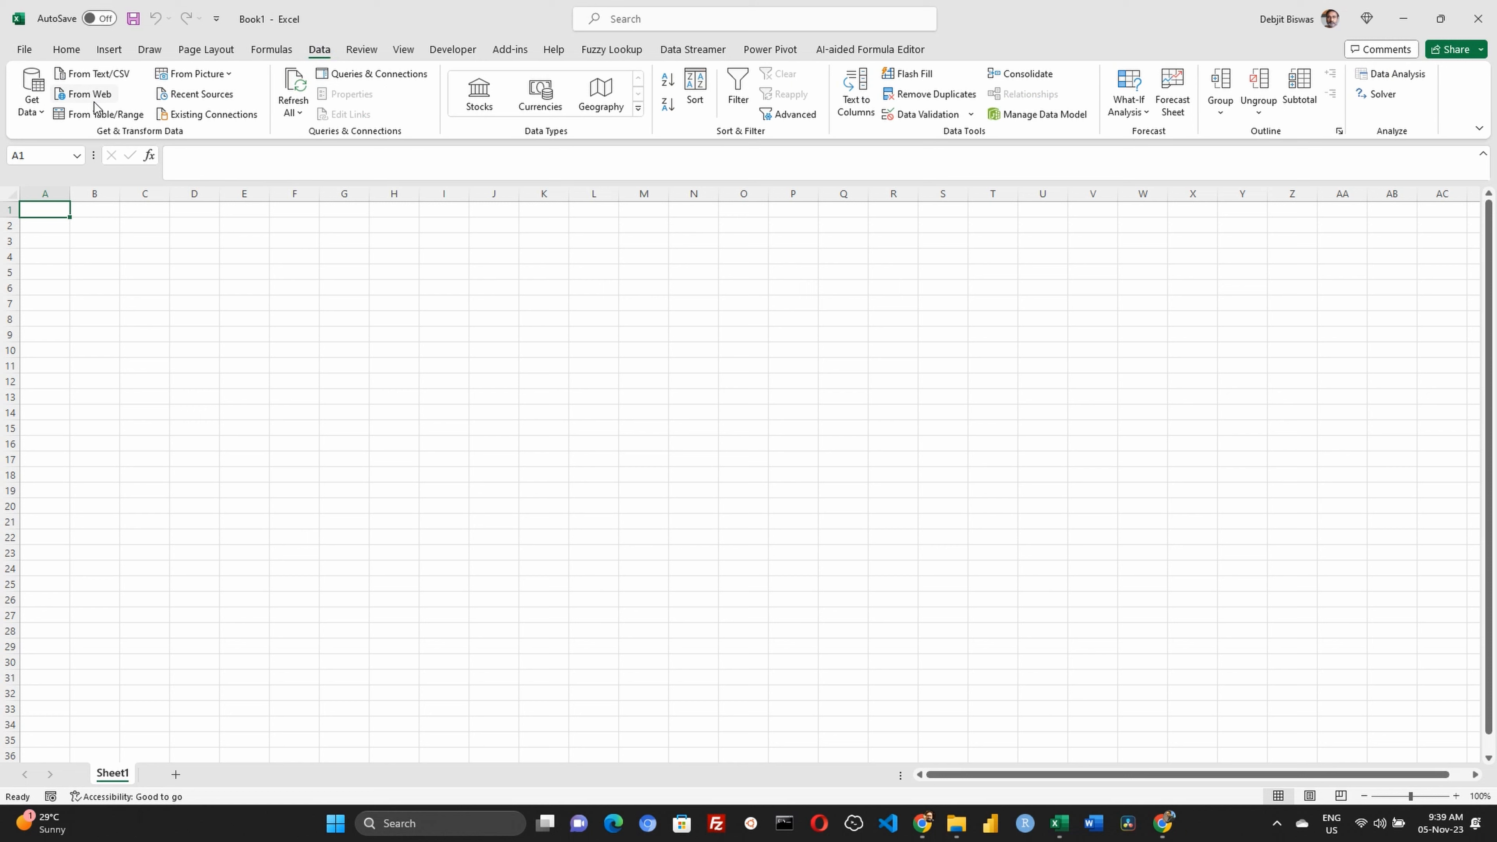
left_click(32, 100)
mouse_move(85, 141)
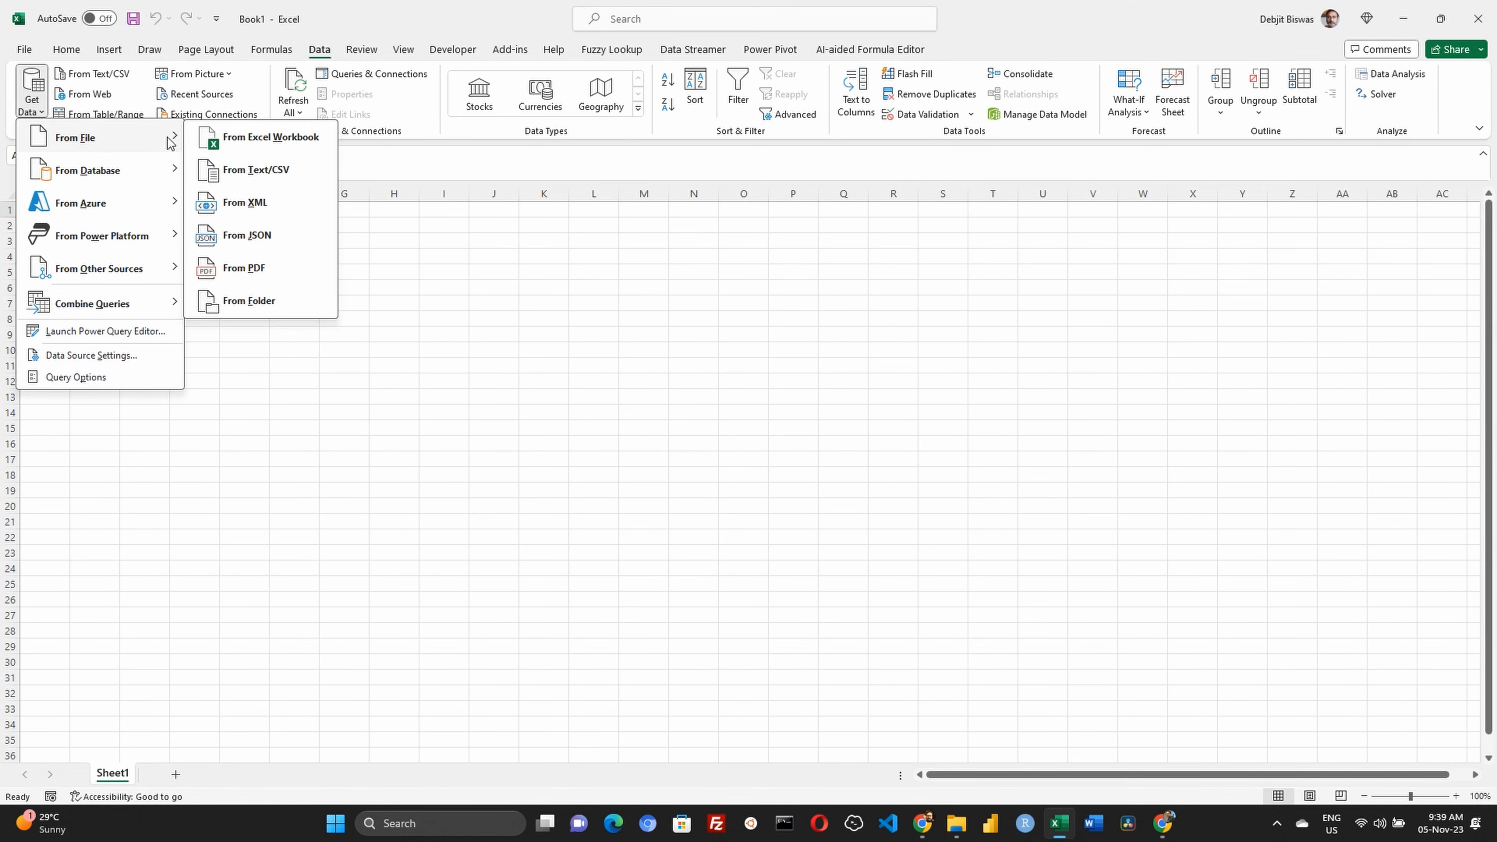
left_click(265, 142)
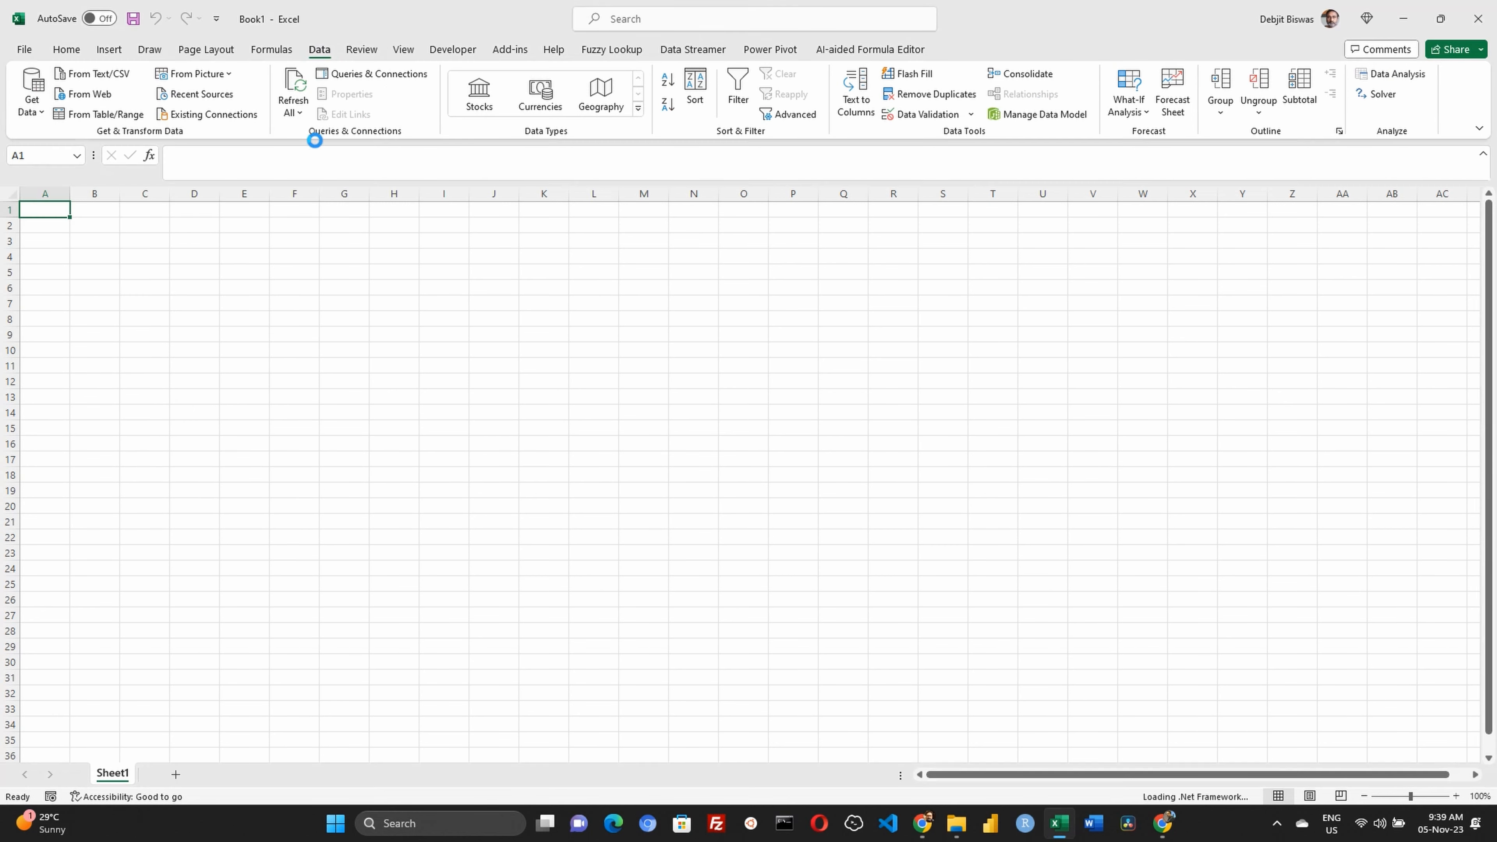
double_click(605, 475)
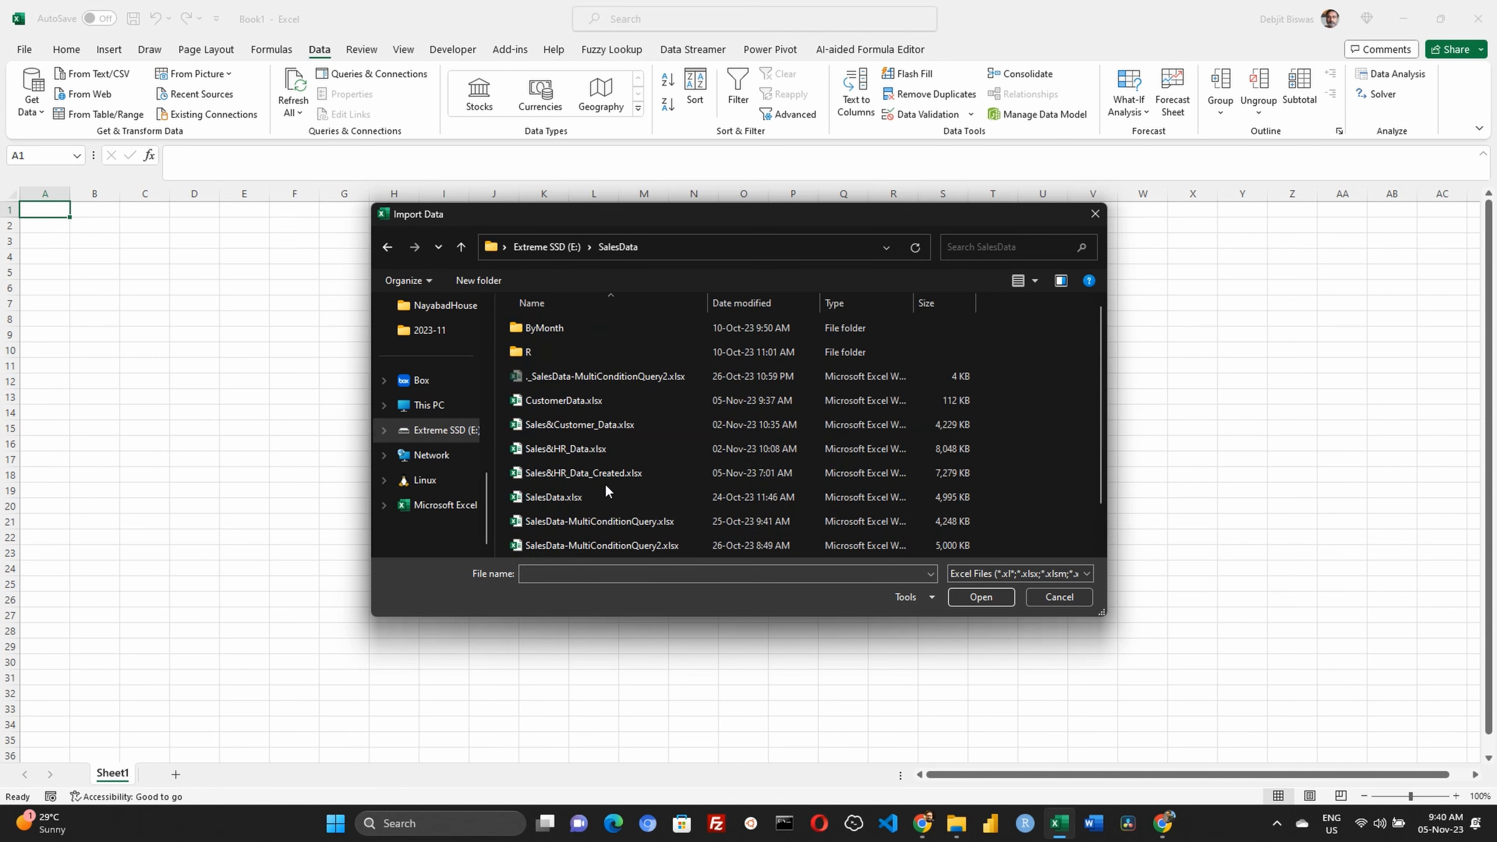
left_click(601, 403)
left_click(981, 597)
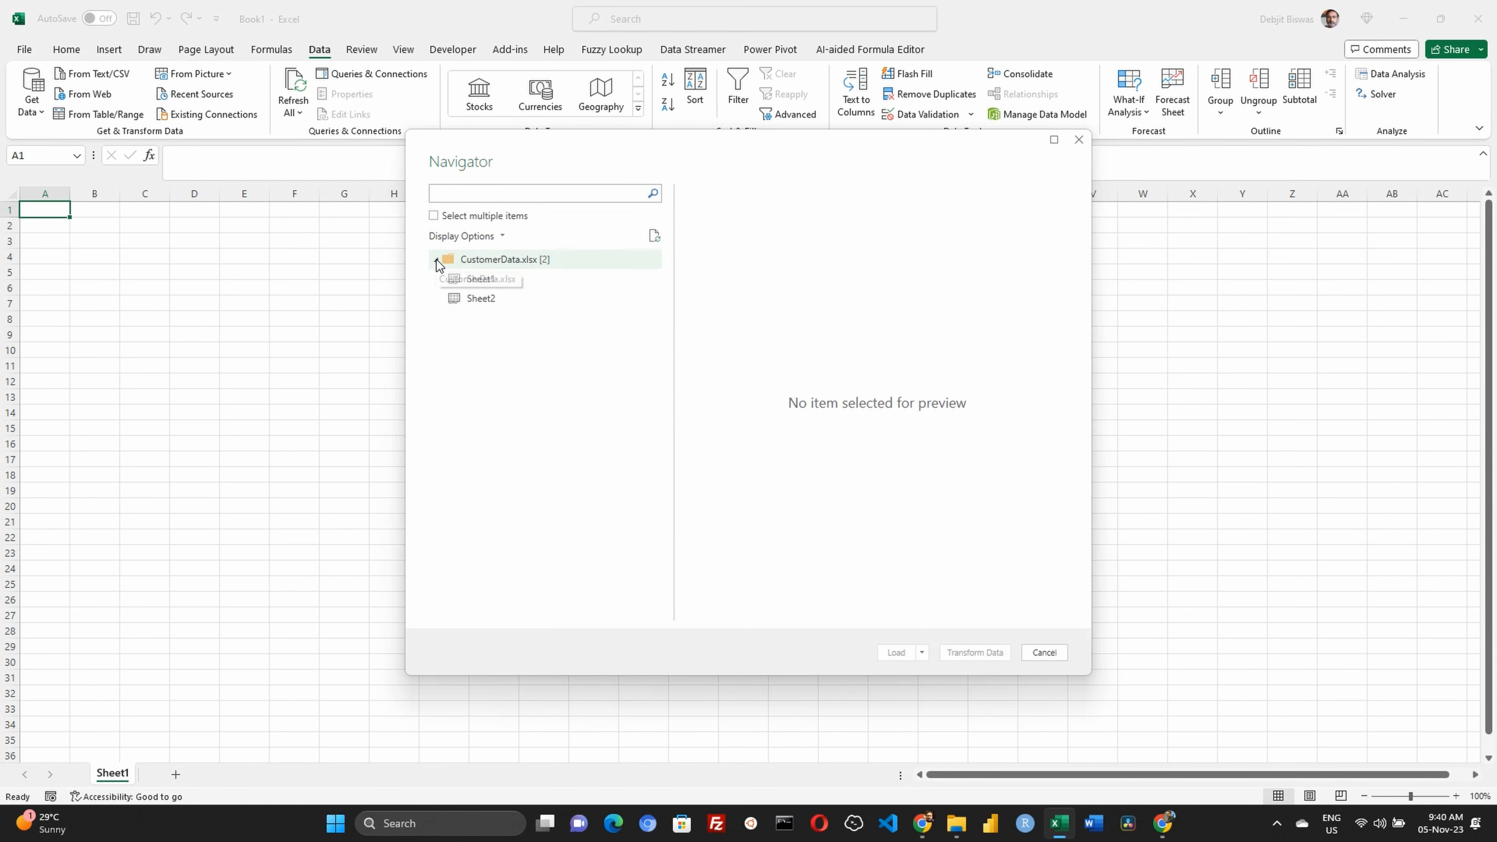
Choose Sheet1 of CustomerData.xlsx, open it with Transform Data, and maximize the Power Query Editor
left_click(433, 260)
left_click(435, 260)
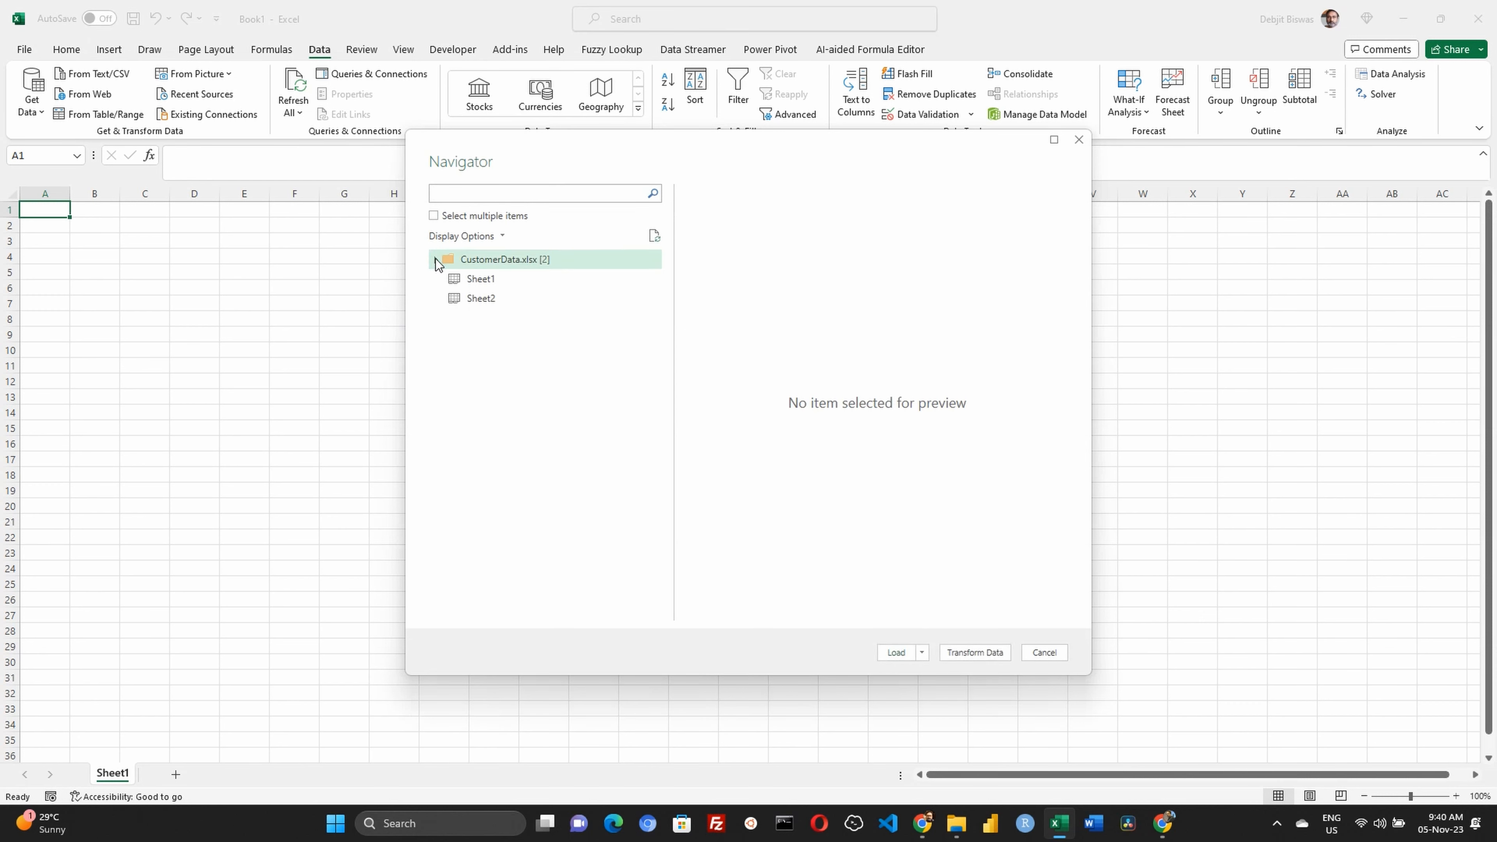
left_click(487, 282)
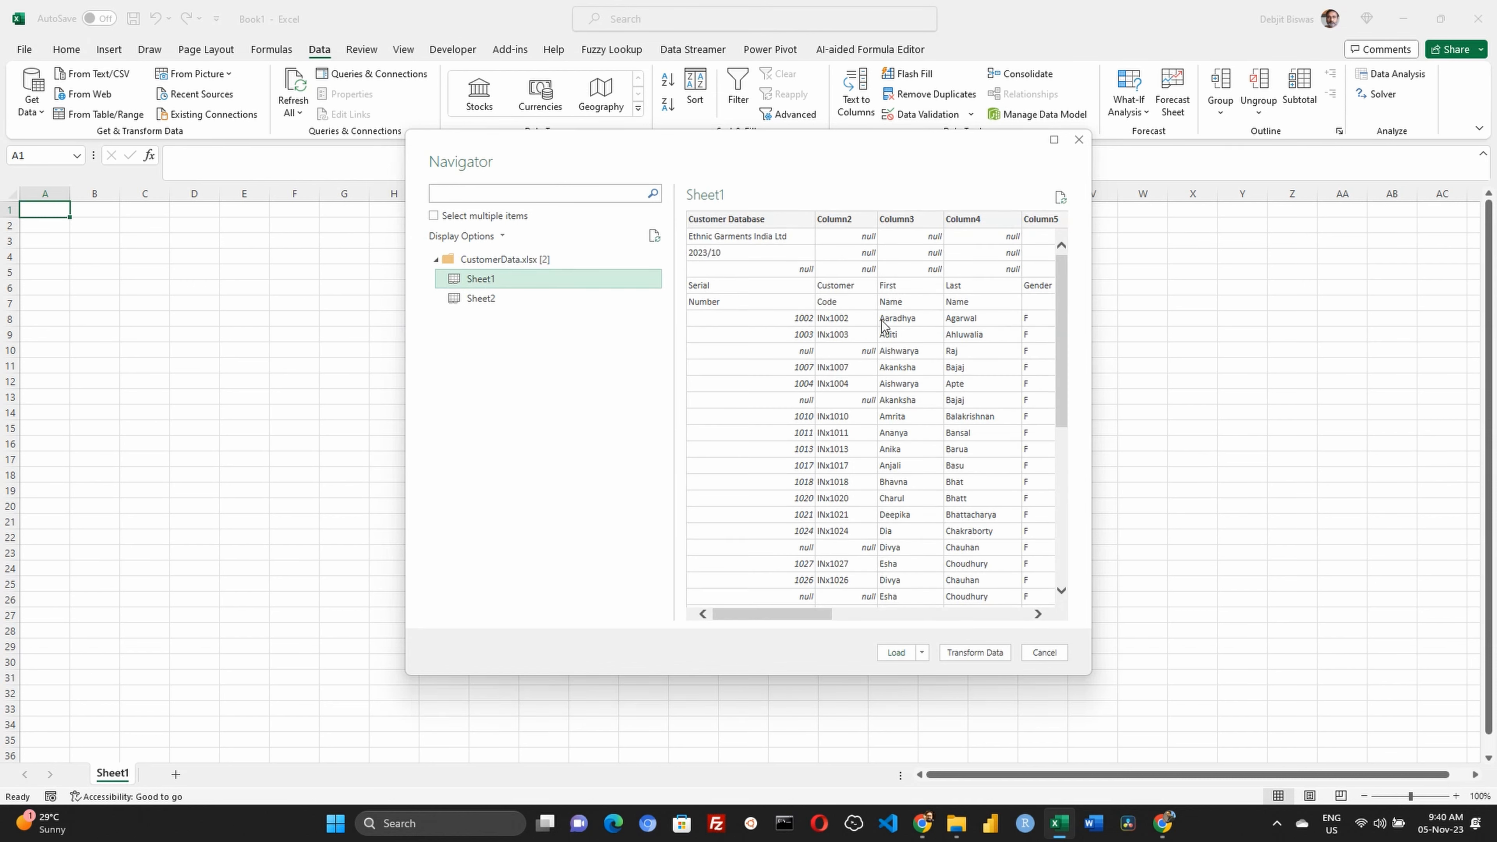
left_click_drag(822, 613, 645, 612)
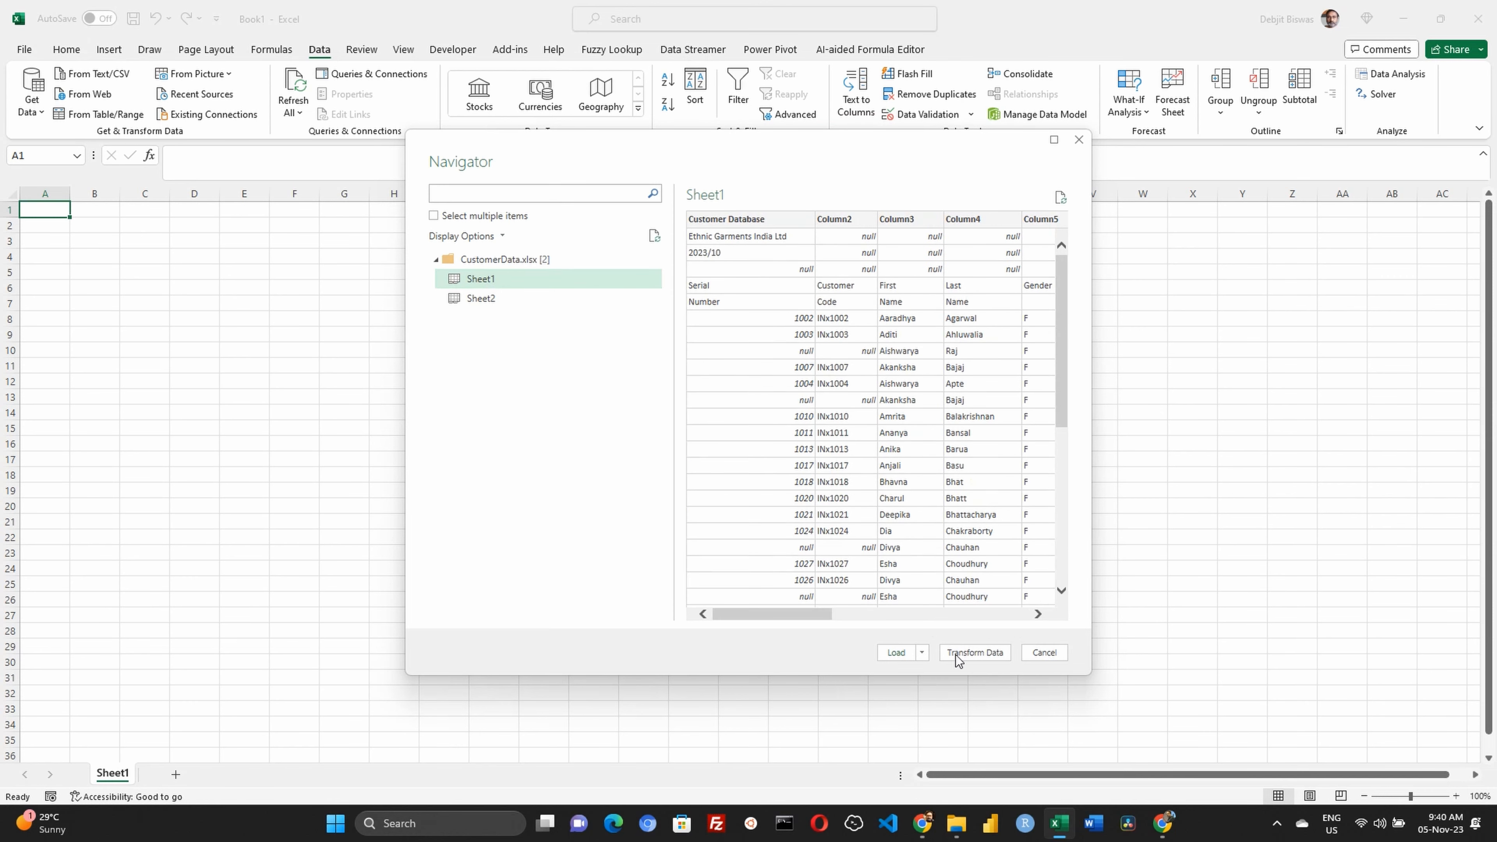
left_click(922, 652)
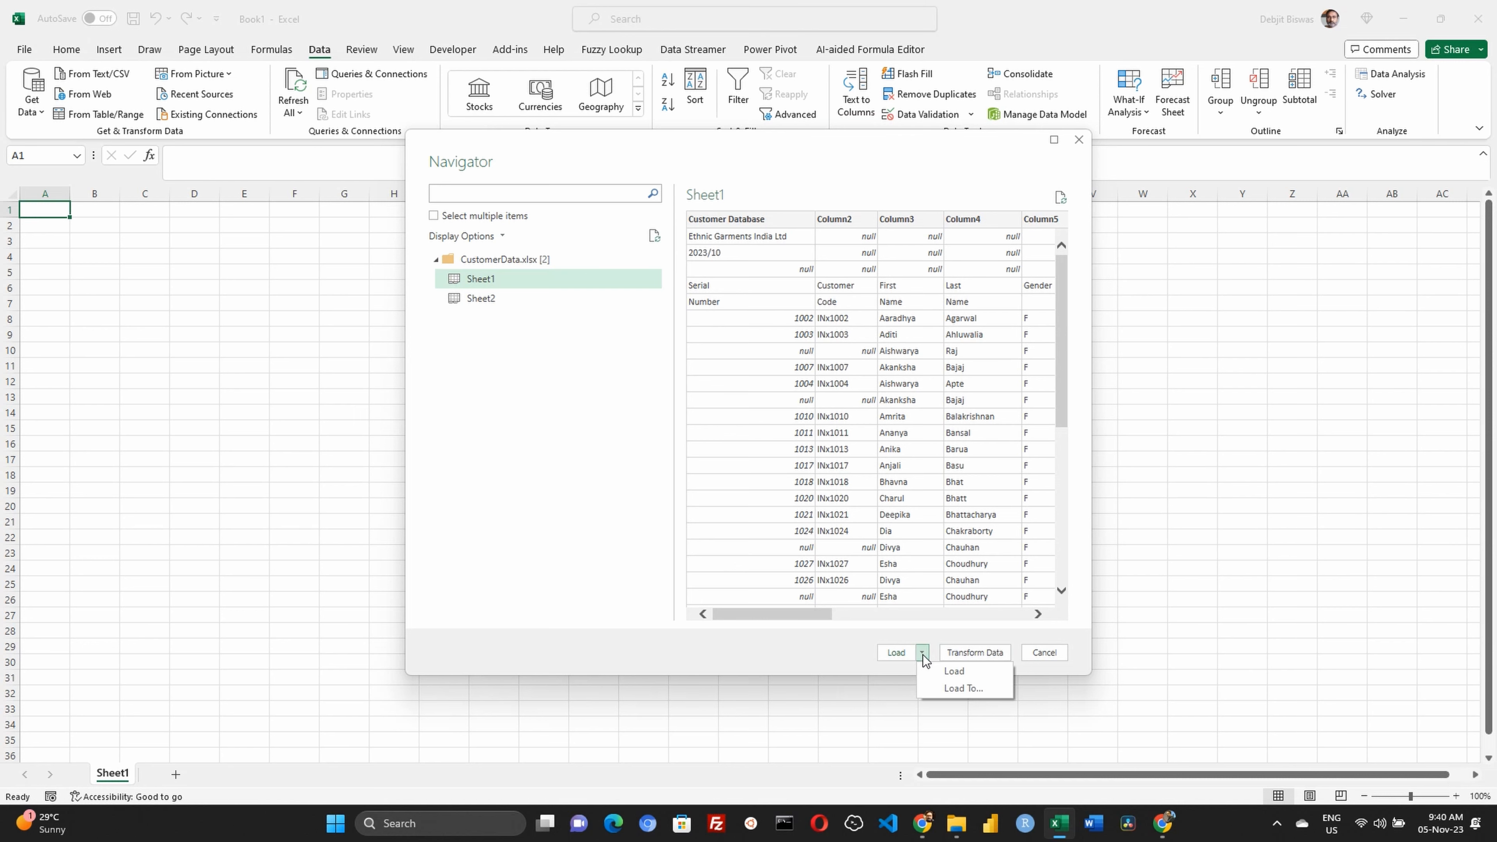
left_click(817, 646)
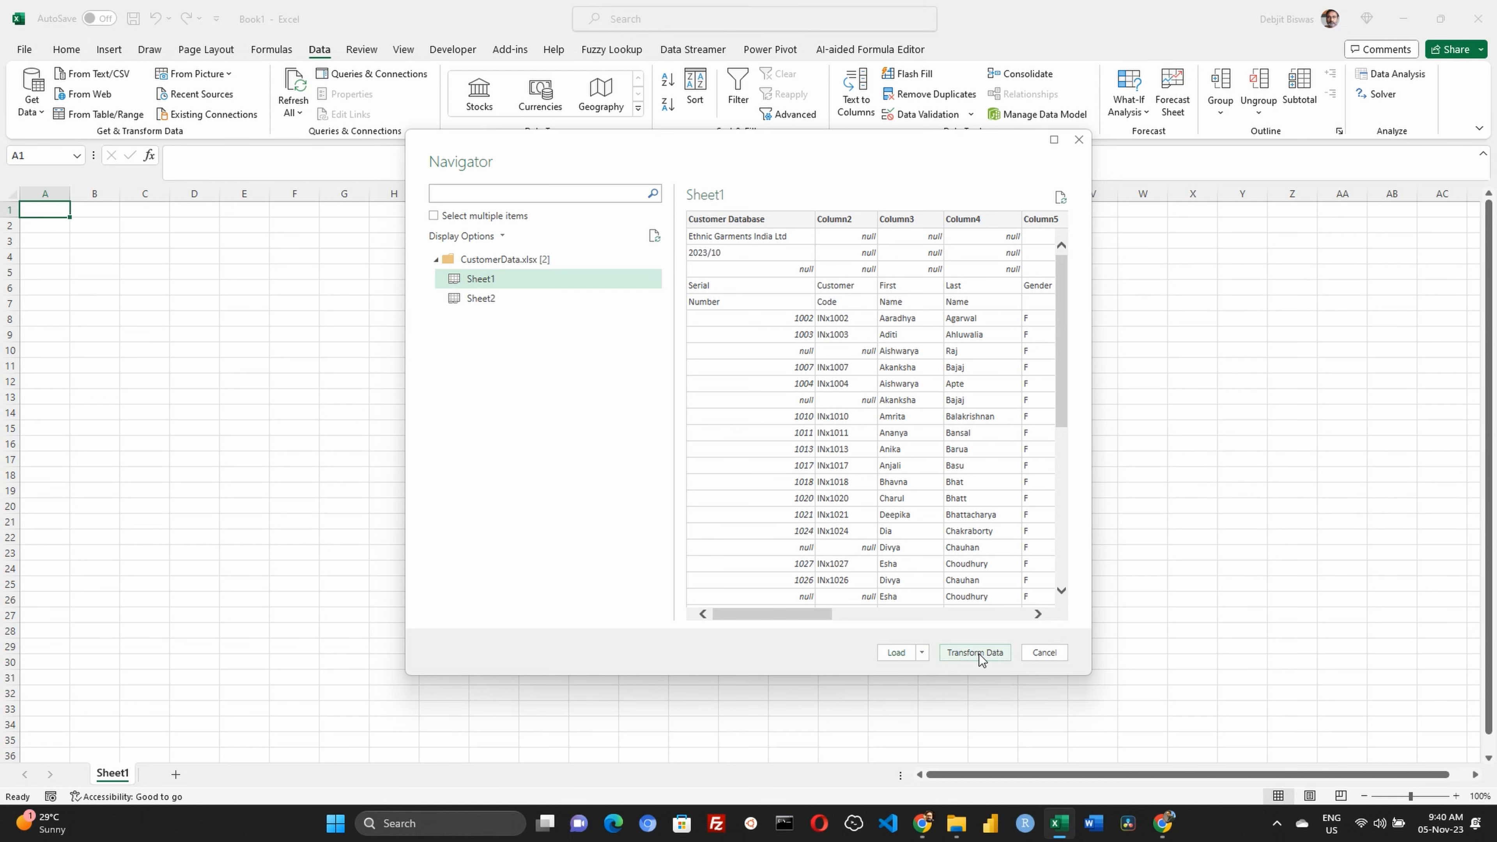
left_click(979, 654)
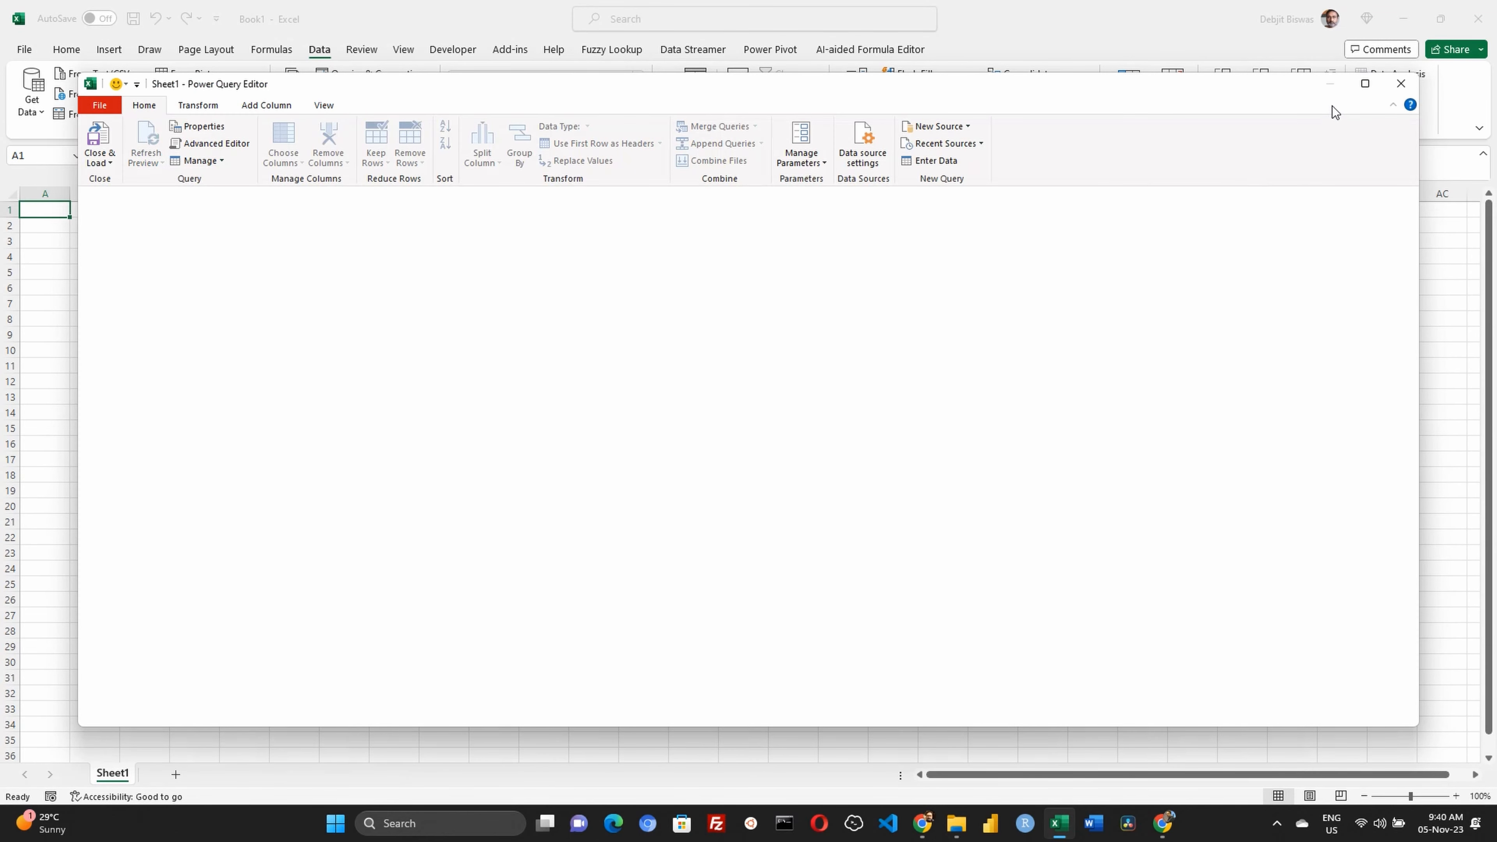
left_click(1367, 84)
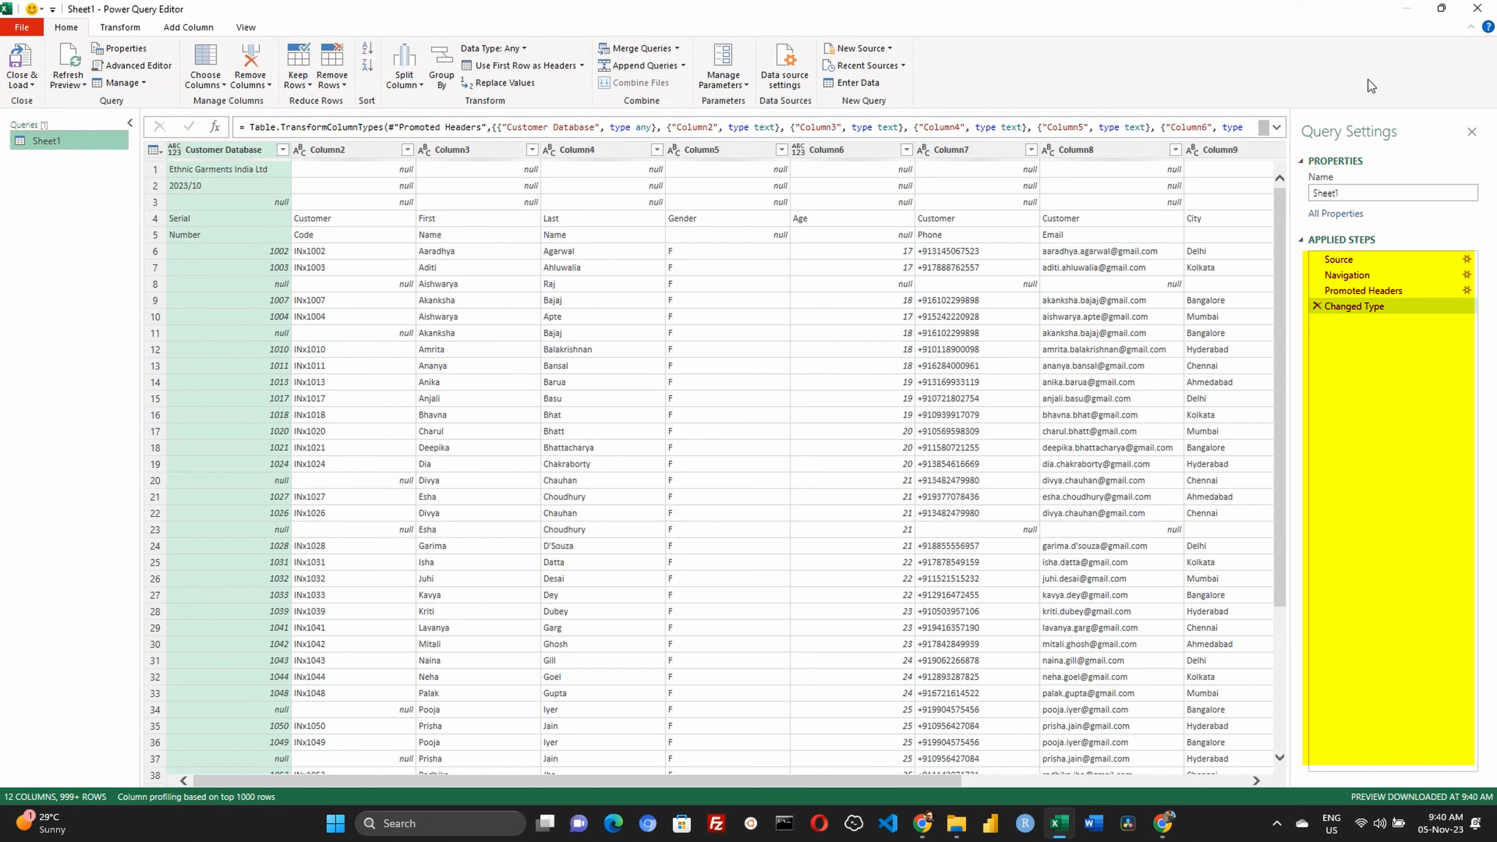
Review the applied steps of the Sheet1 query and delete Promoted Headers and Changed Type
left_click(1351, 259)
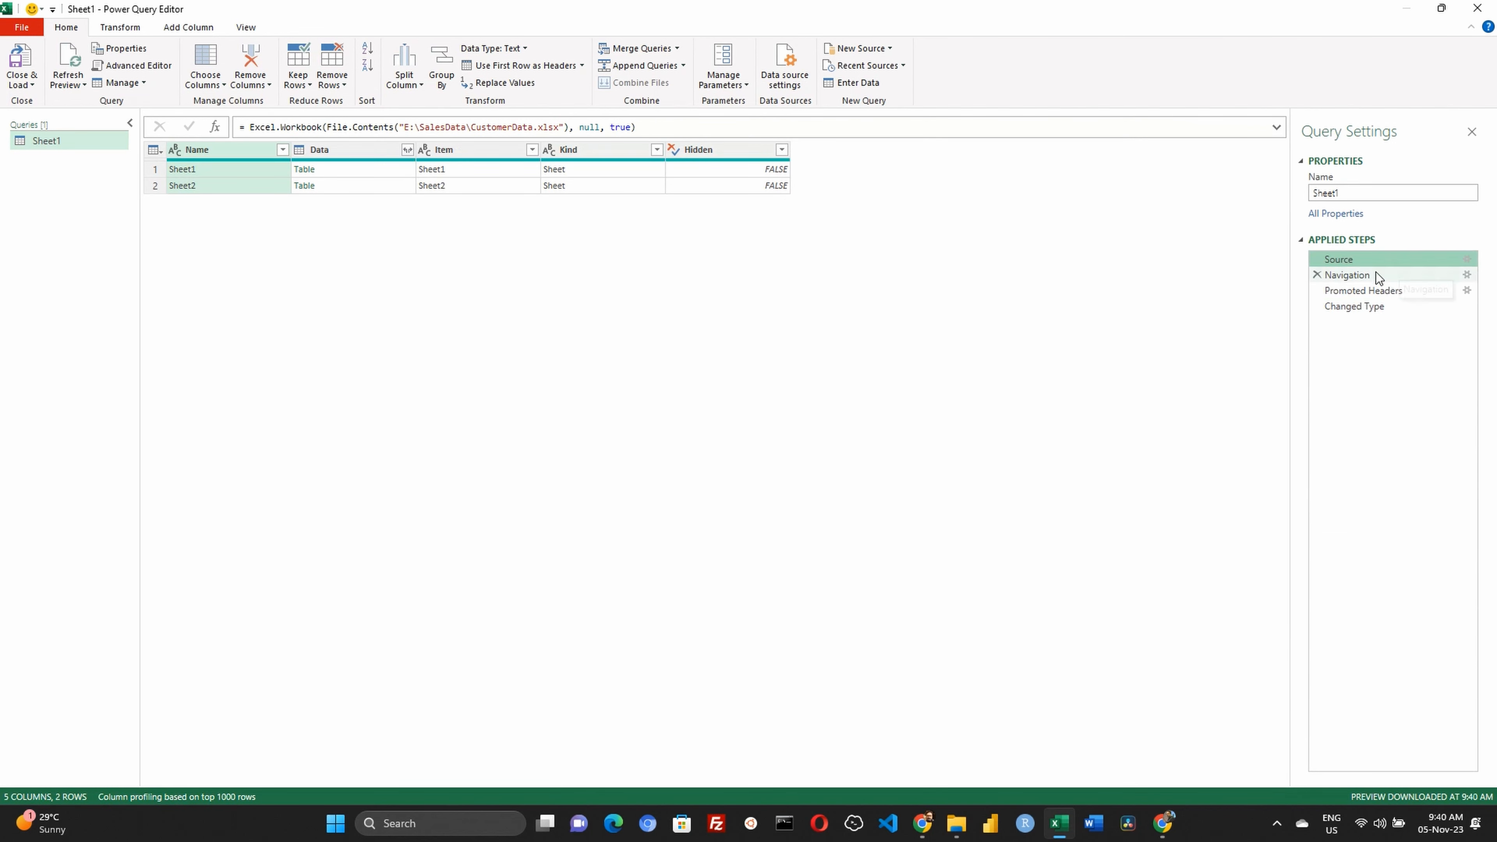
left_click(1415, 272)
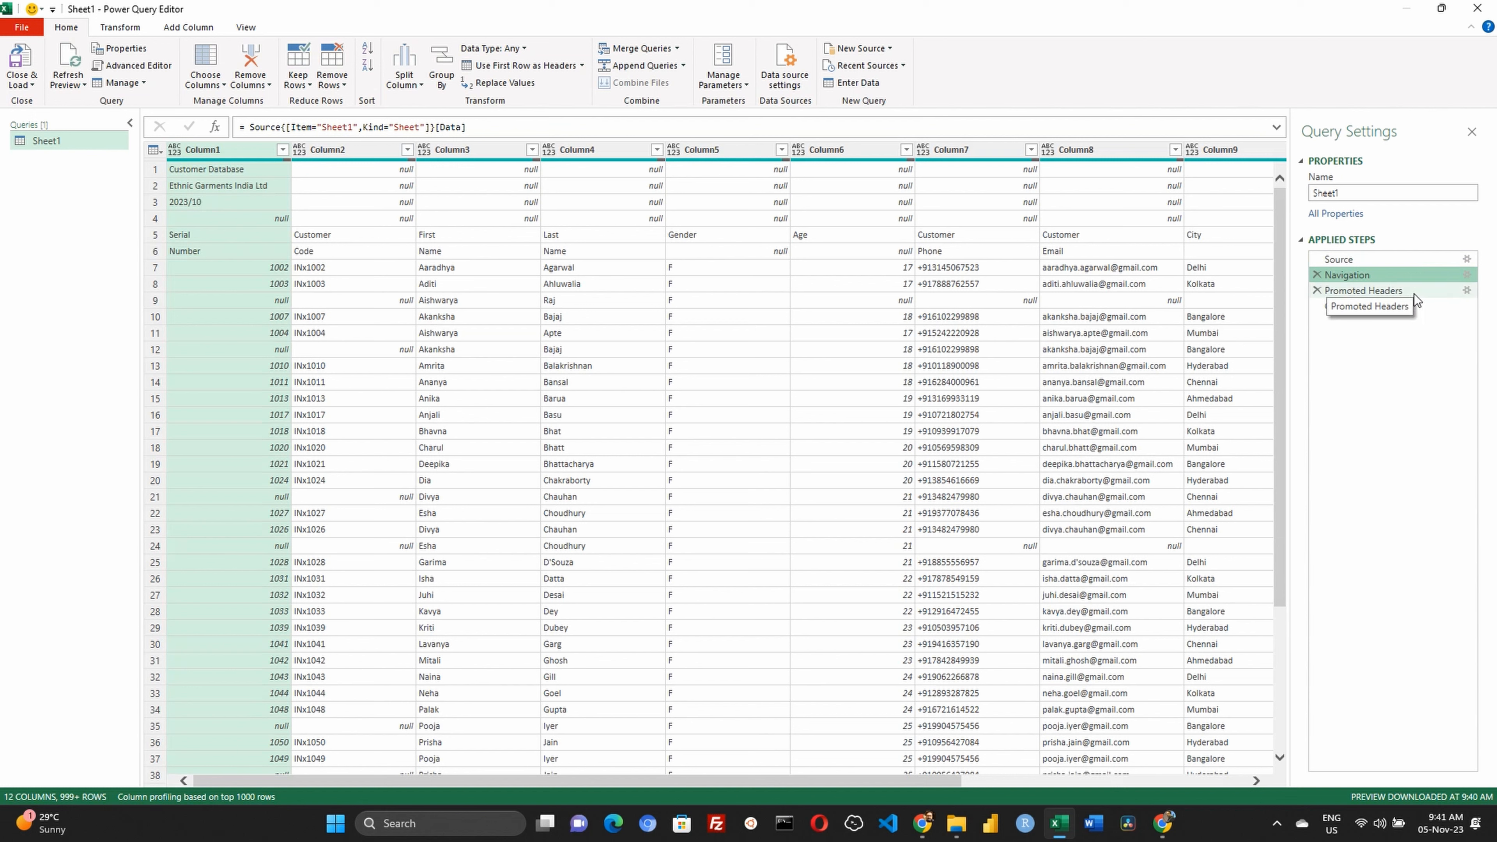
left_click(1414, 294)
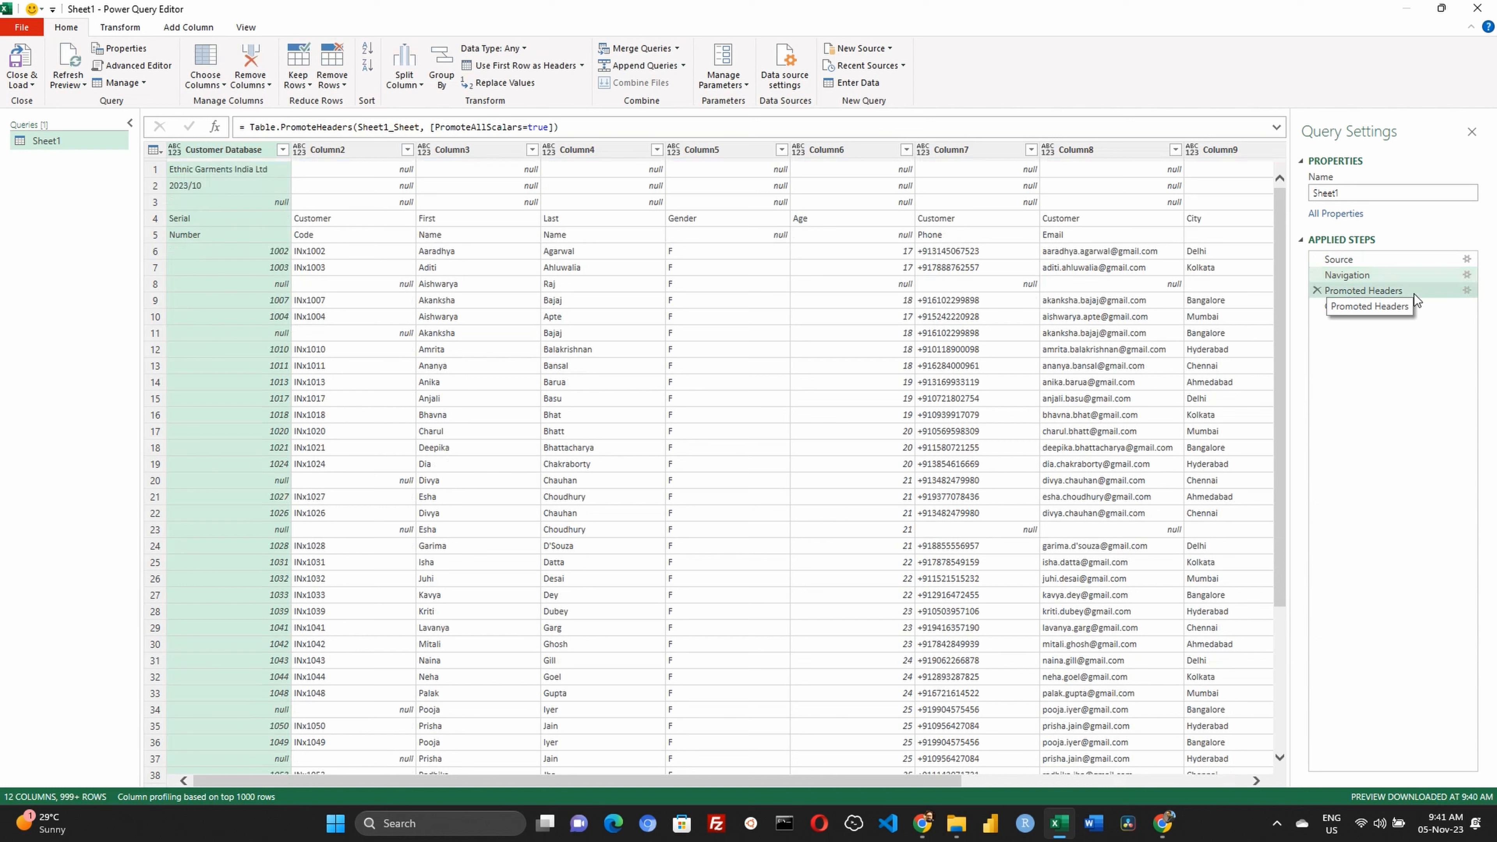
left_click(1414, 293)
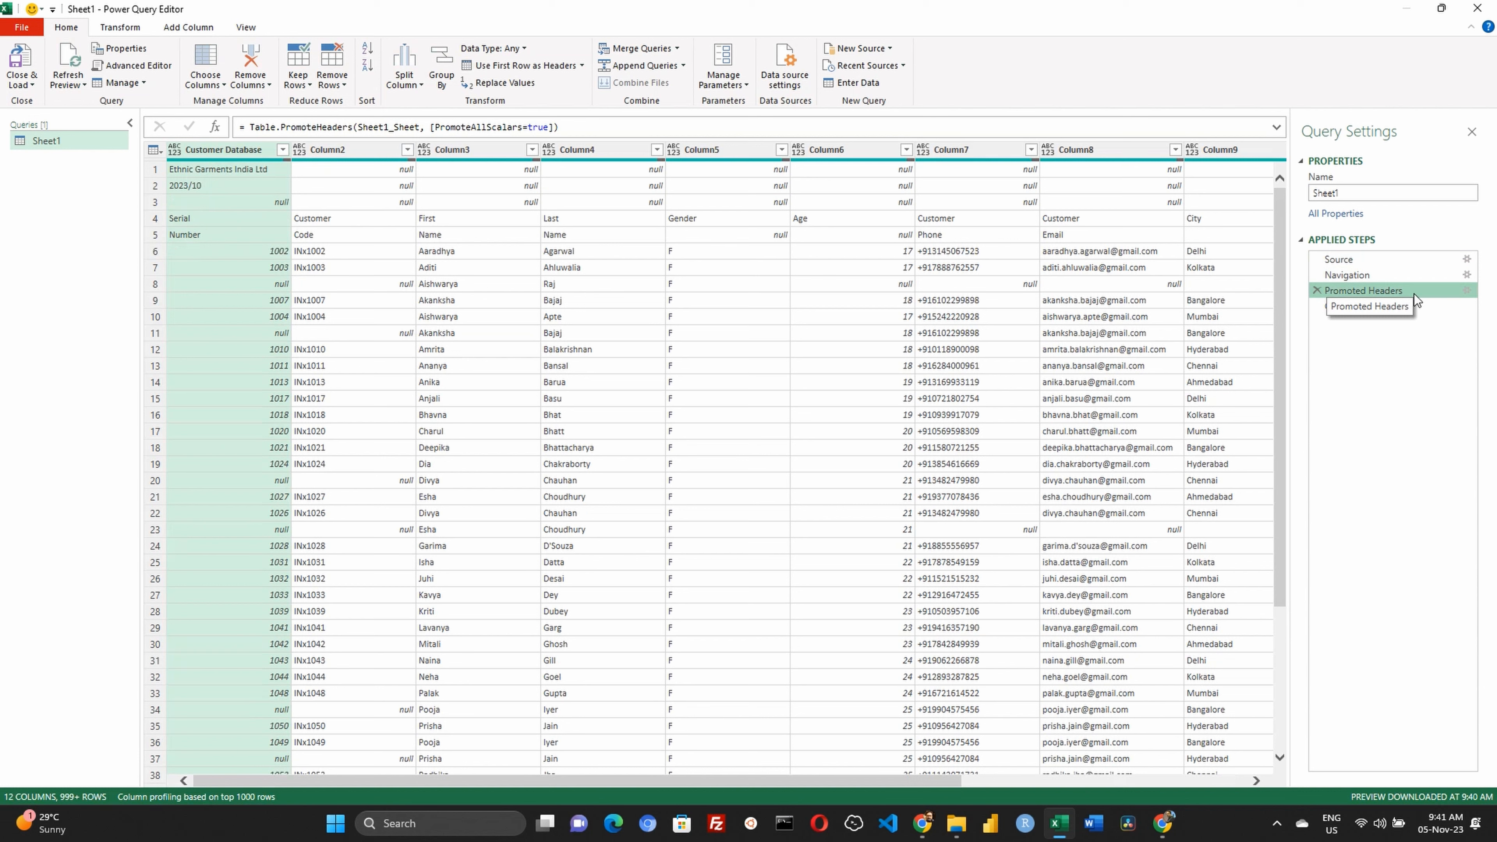
left_click(1316, 290)
left_click(845, 447)
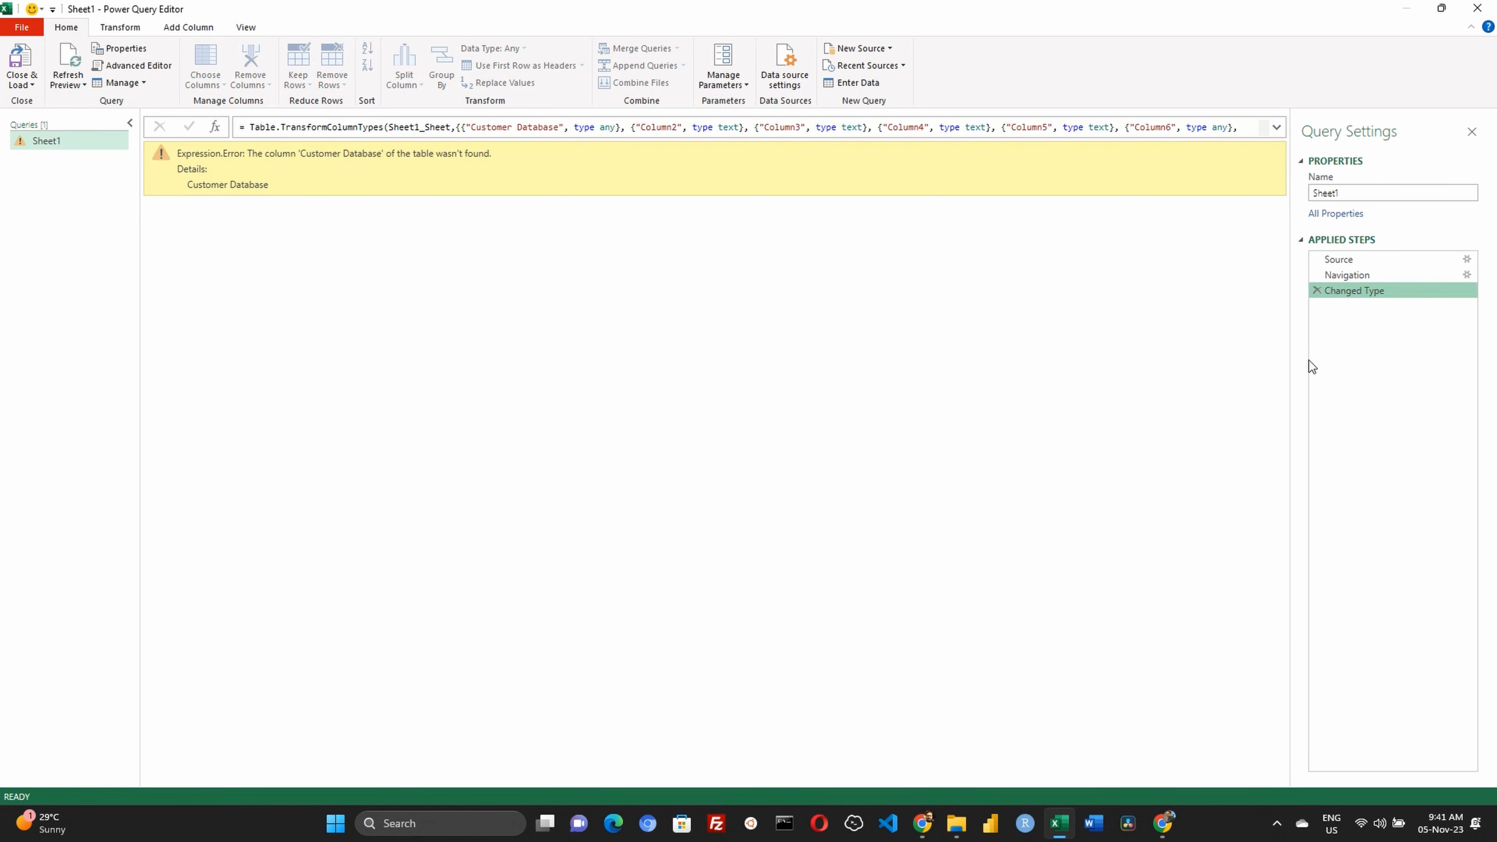
left_click(1317, 290)
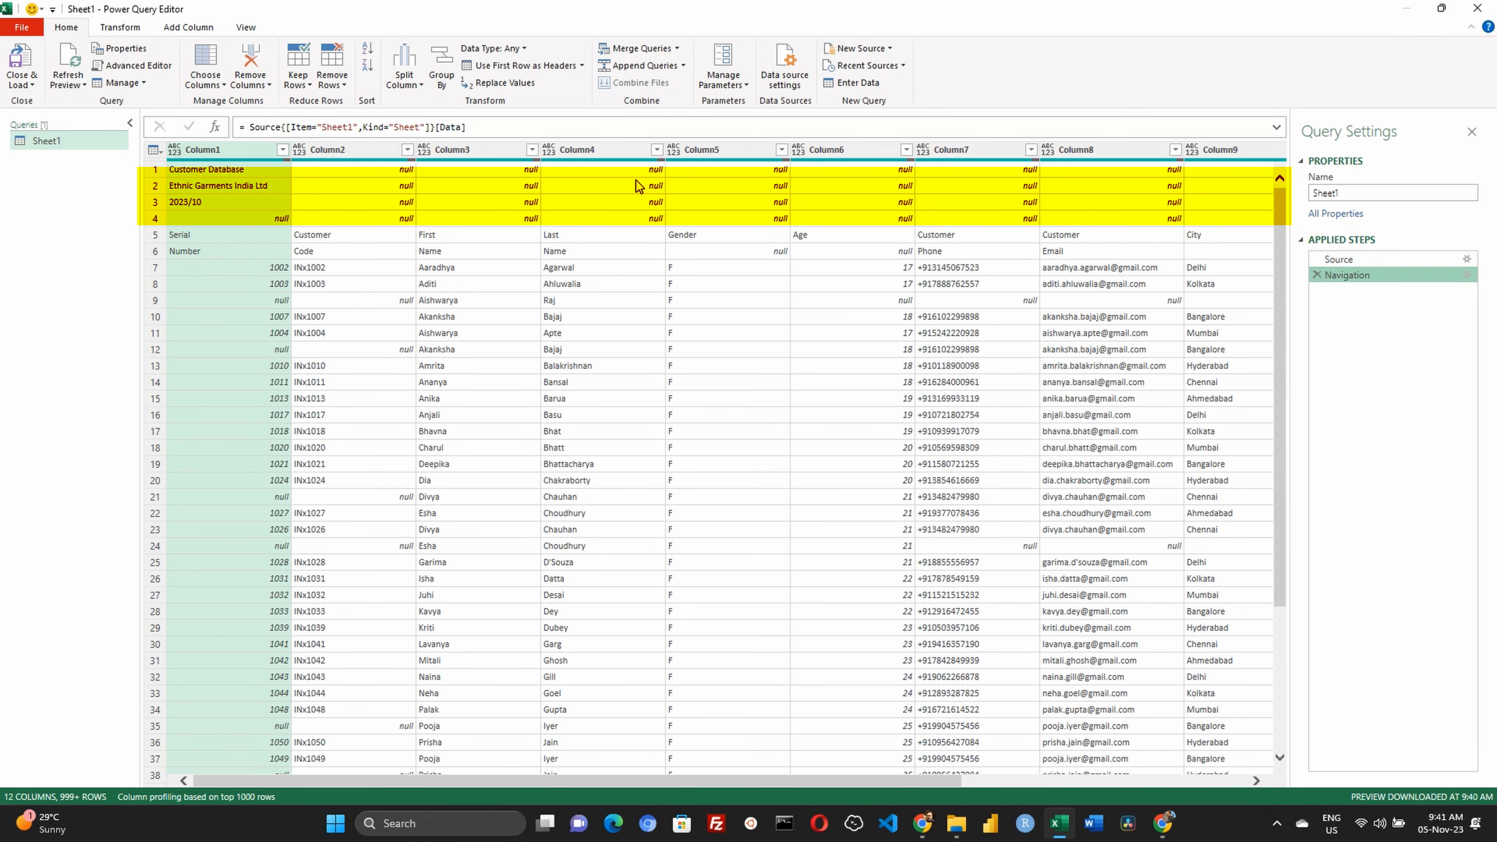
Remove the top 4 rows above the two-row column header in the Sheet1 query
left_click(153, 236)
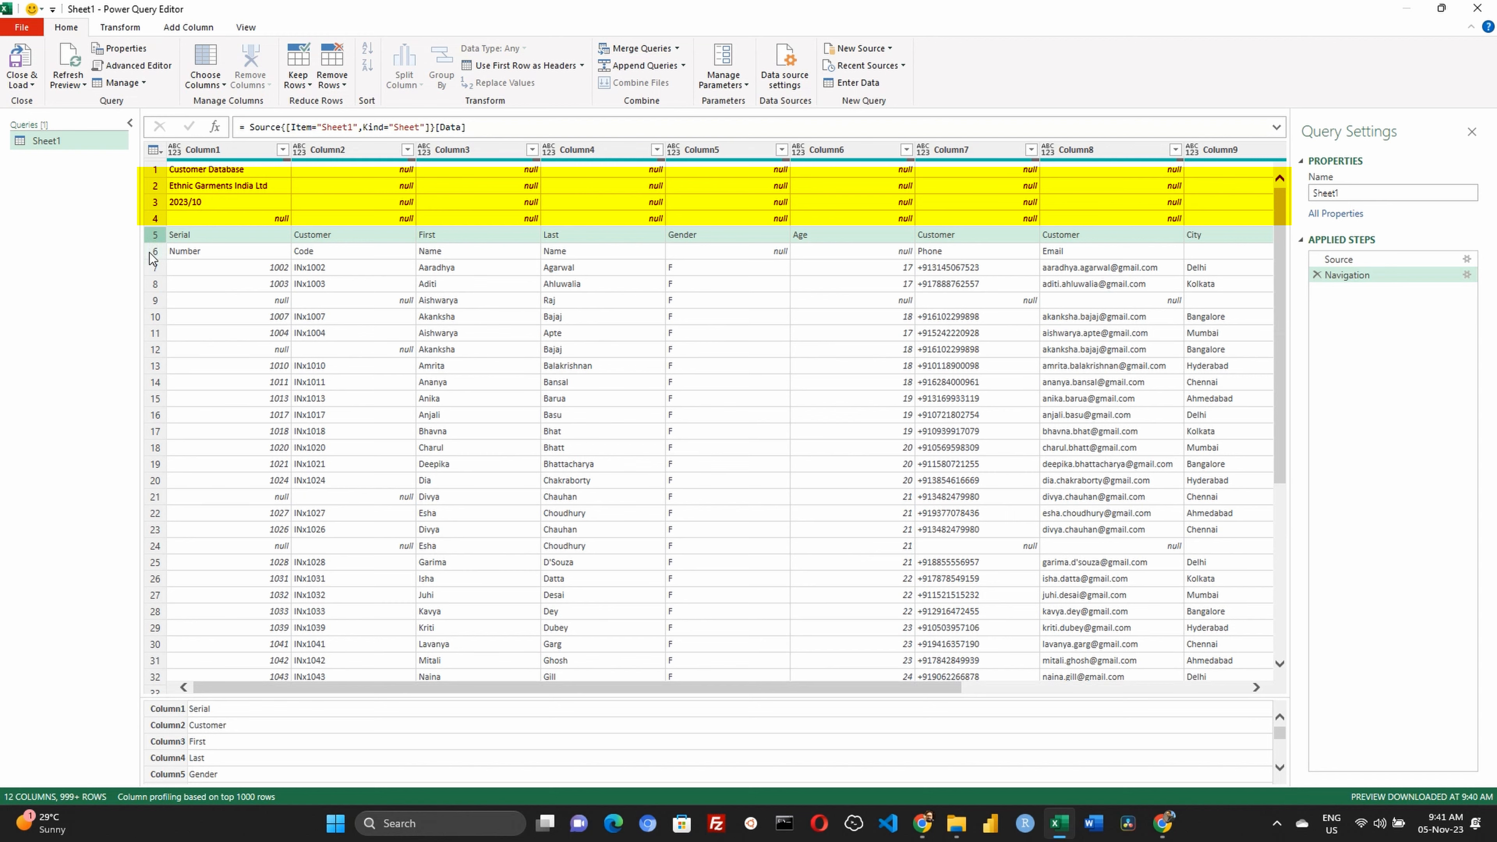
left_click(150, 252)
left_click(150, 237)
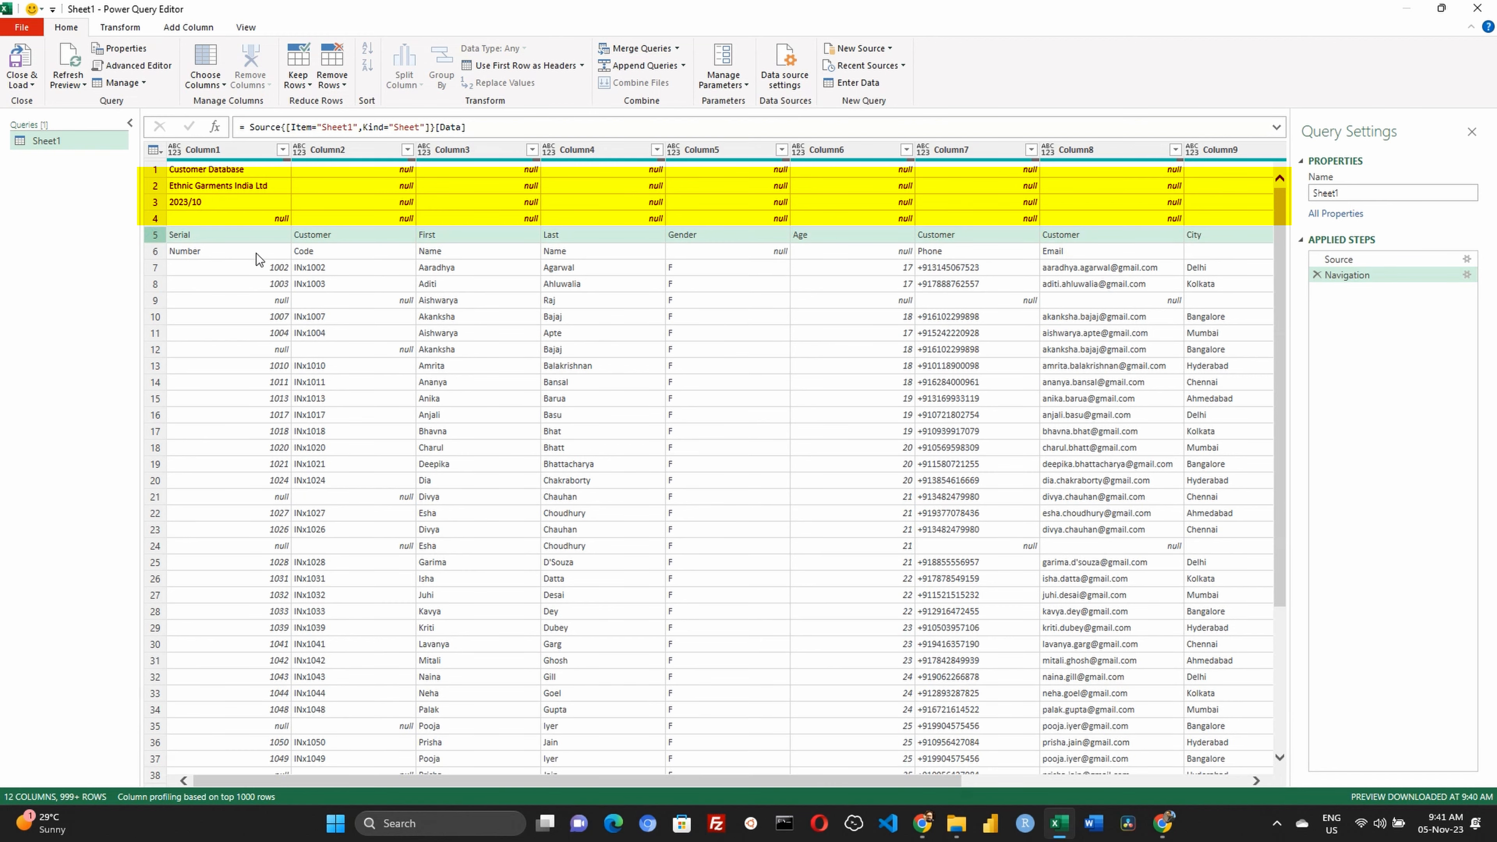
left_click(244, 217)
left_click(337, 79)
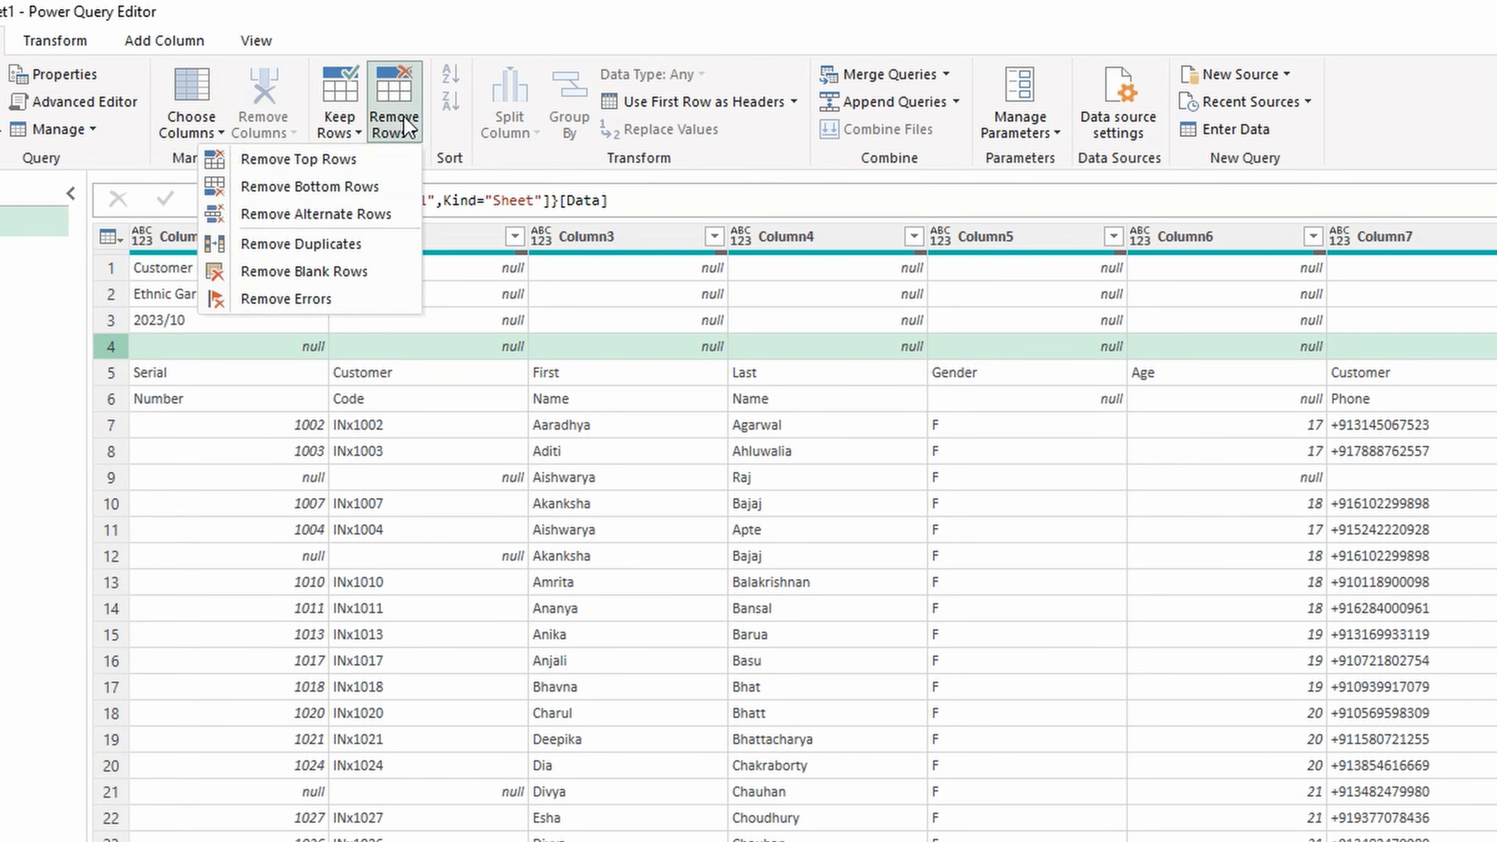
left_click(310, 166)
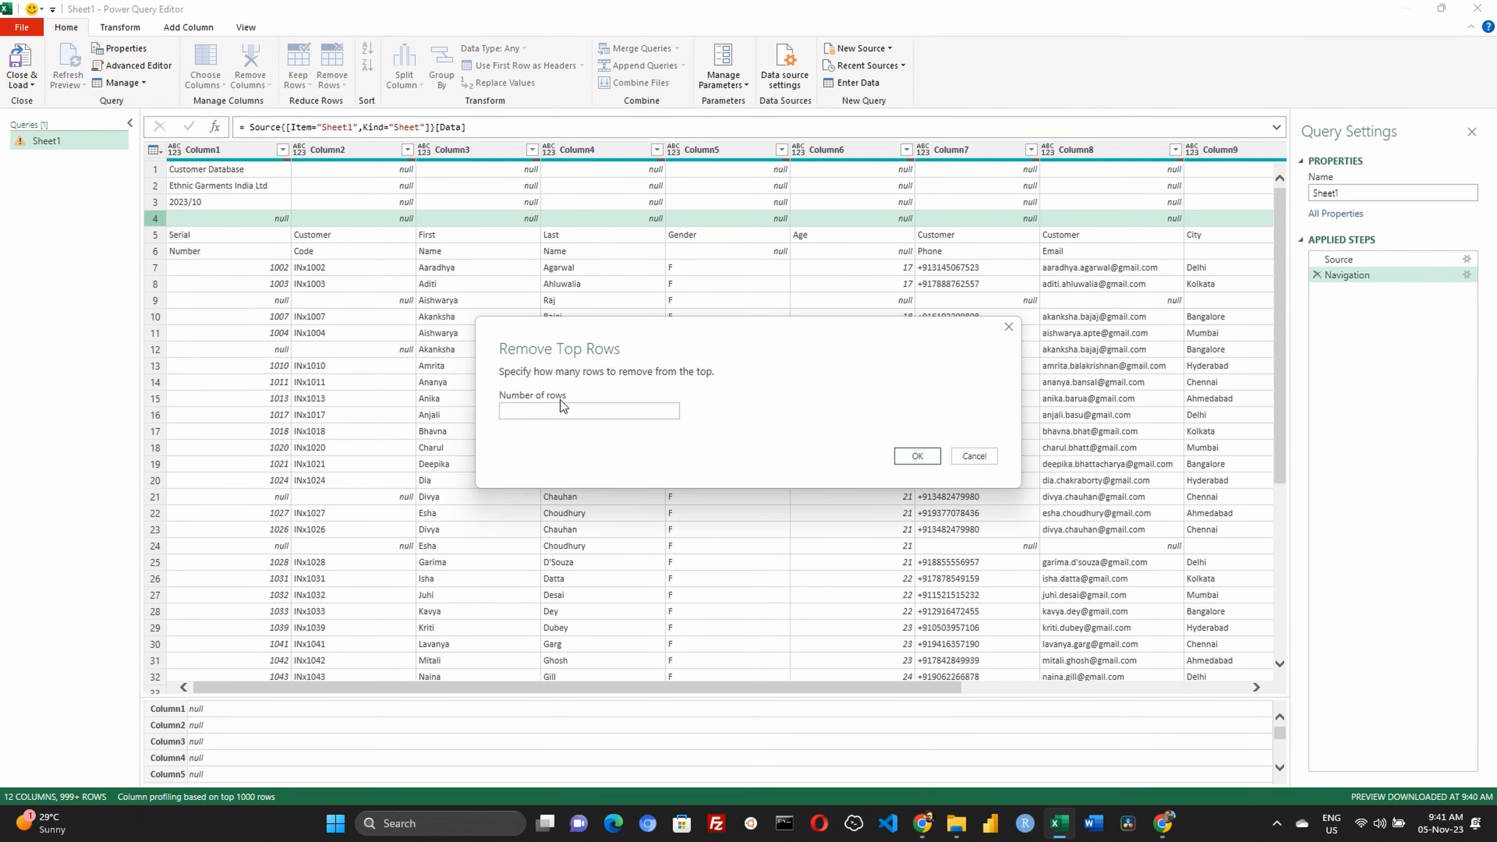
type("4")
left_click(918, 456)
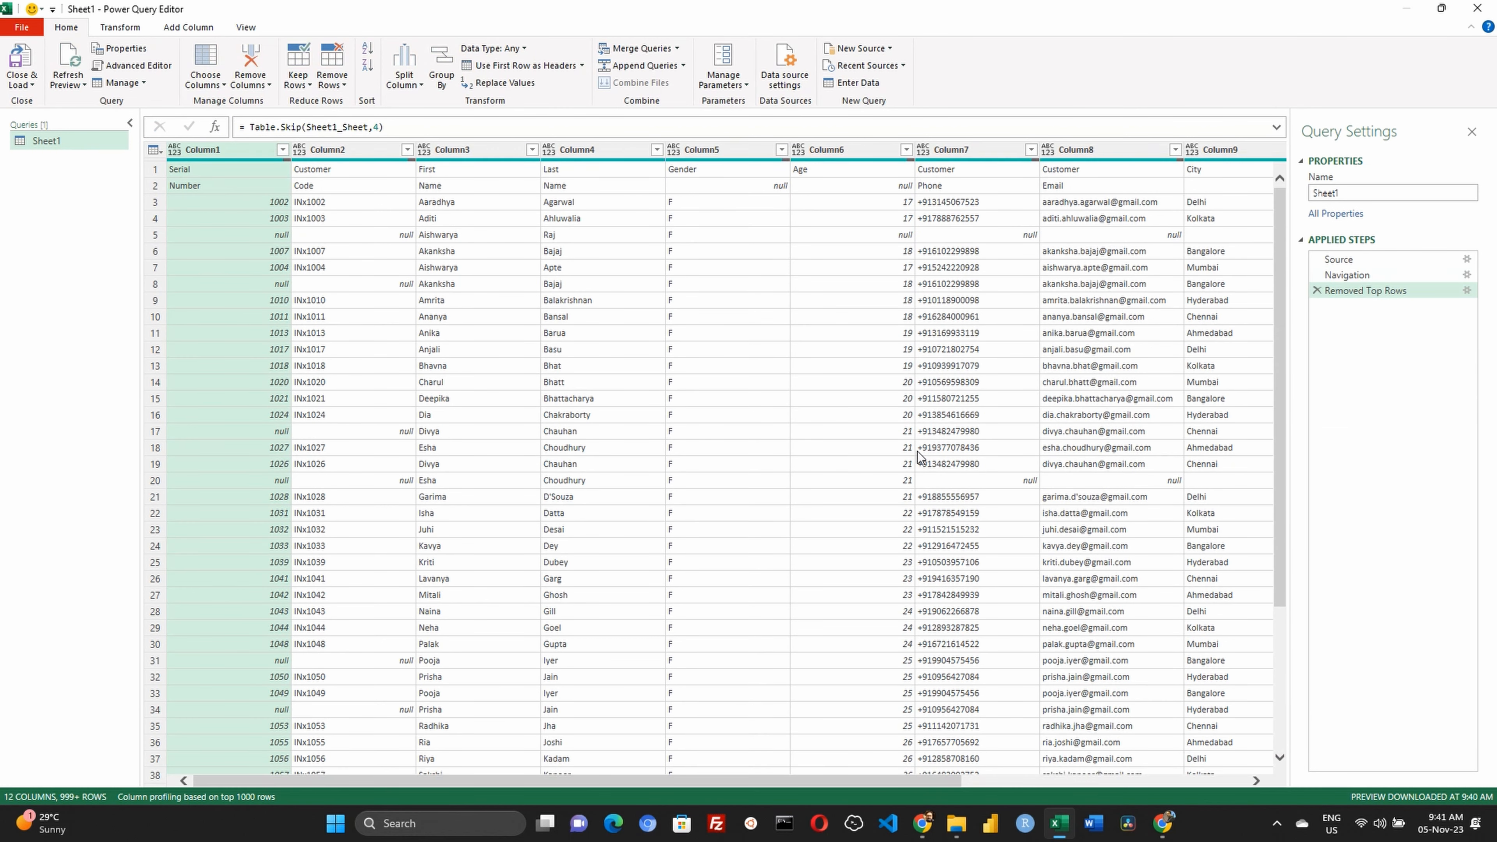
left_click(156, 187)
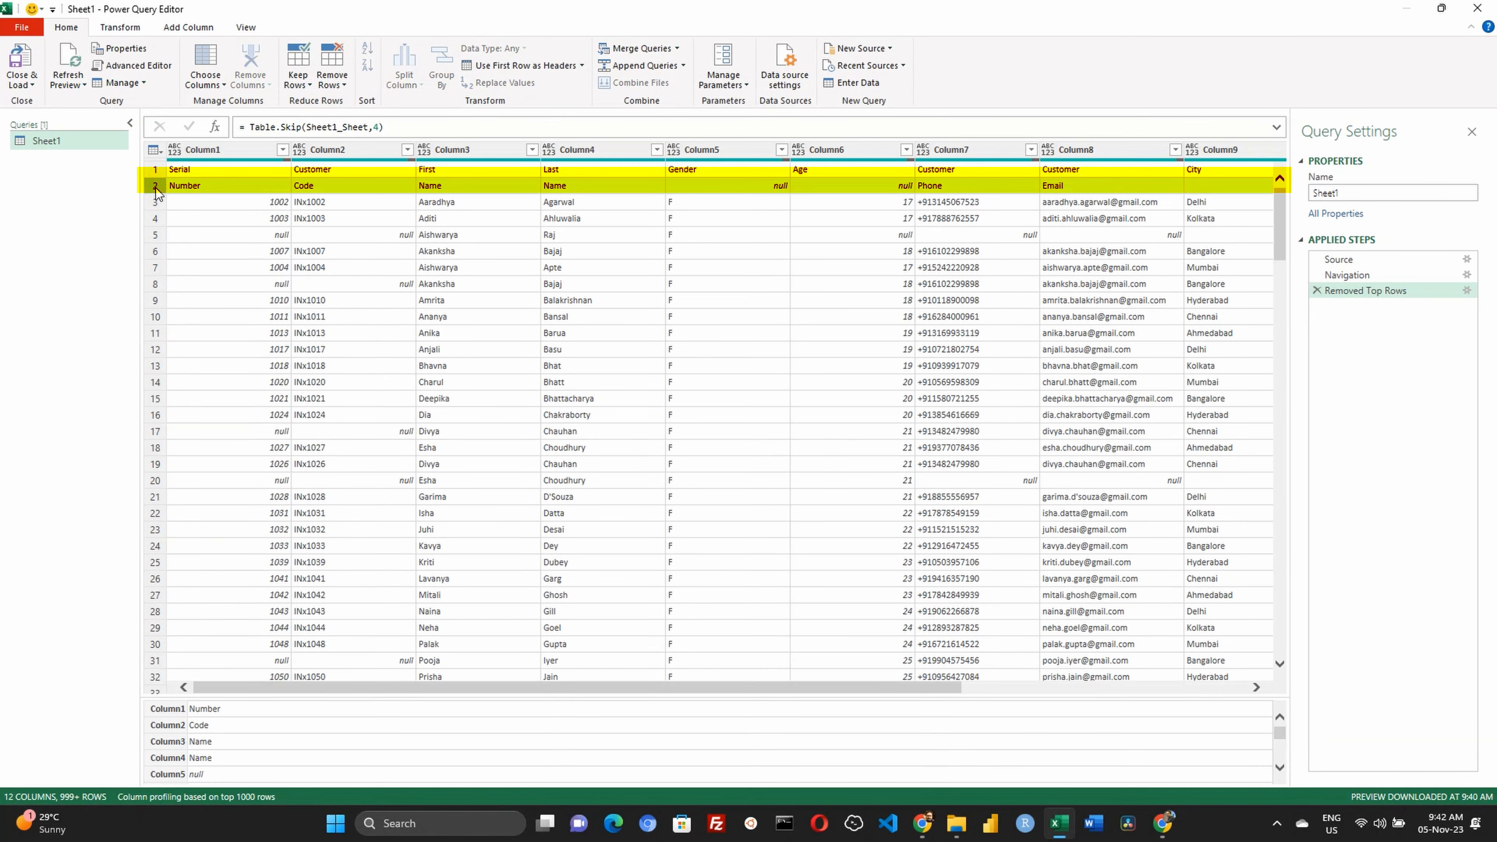
Transpose the whole Sheet1 table so the two header rows become its first two columns
left_click_drag(711, 688, 337, 701)
key("ctrl+a")
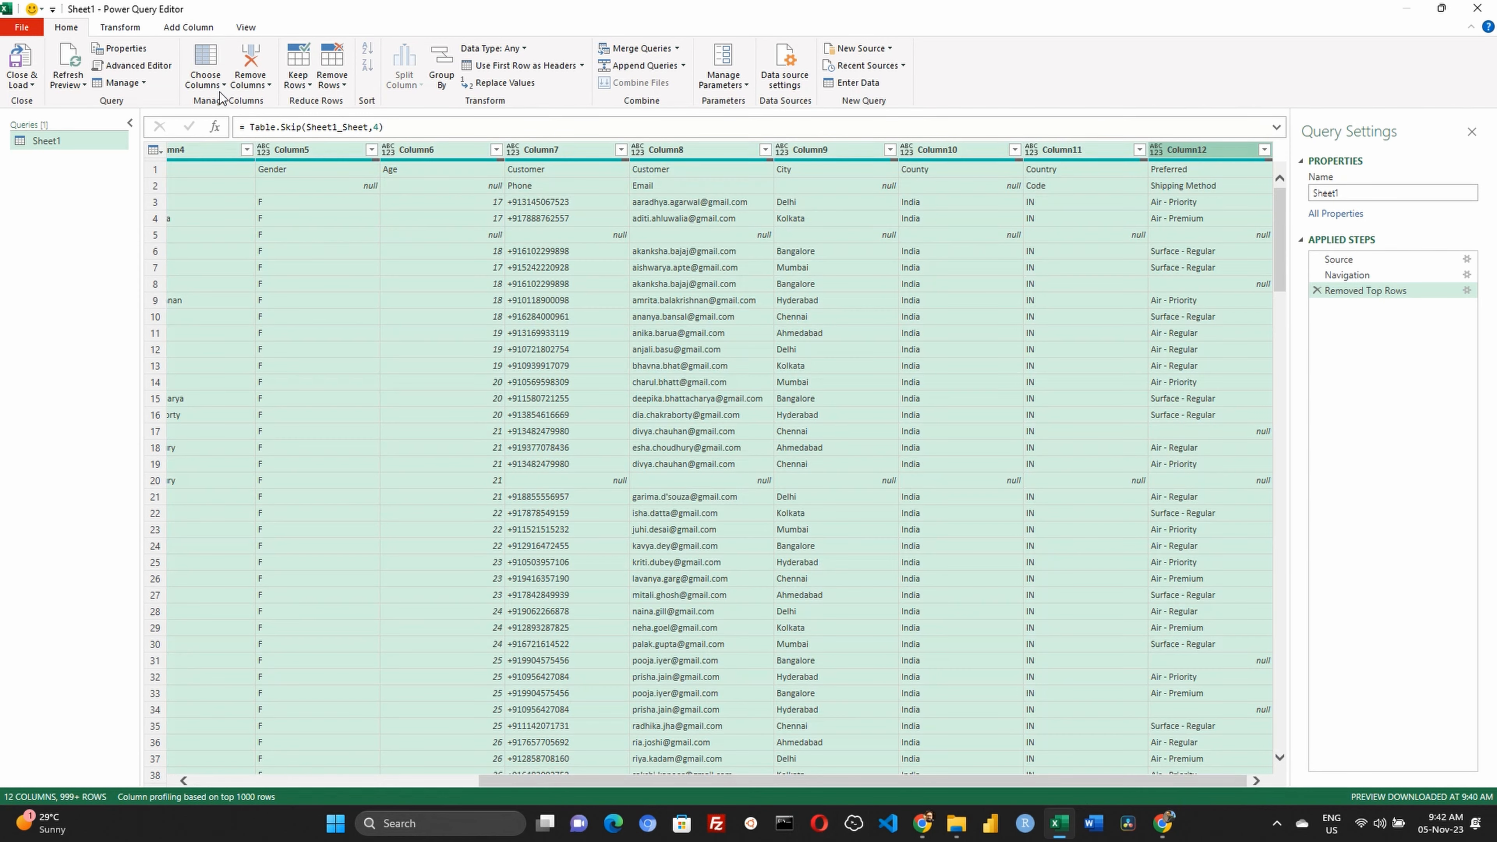
left_click(119, 29)
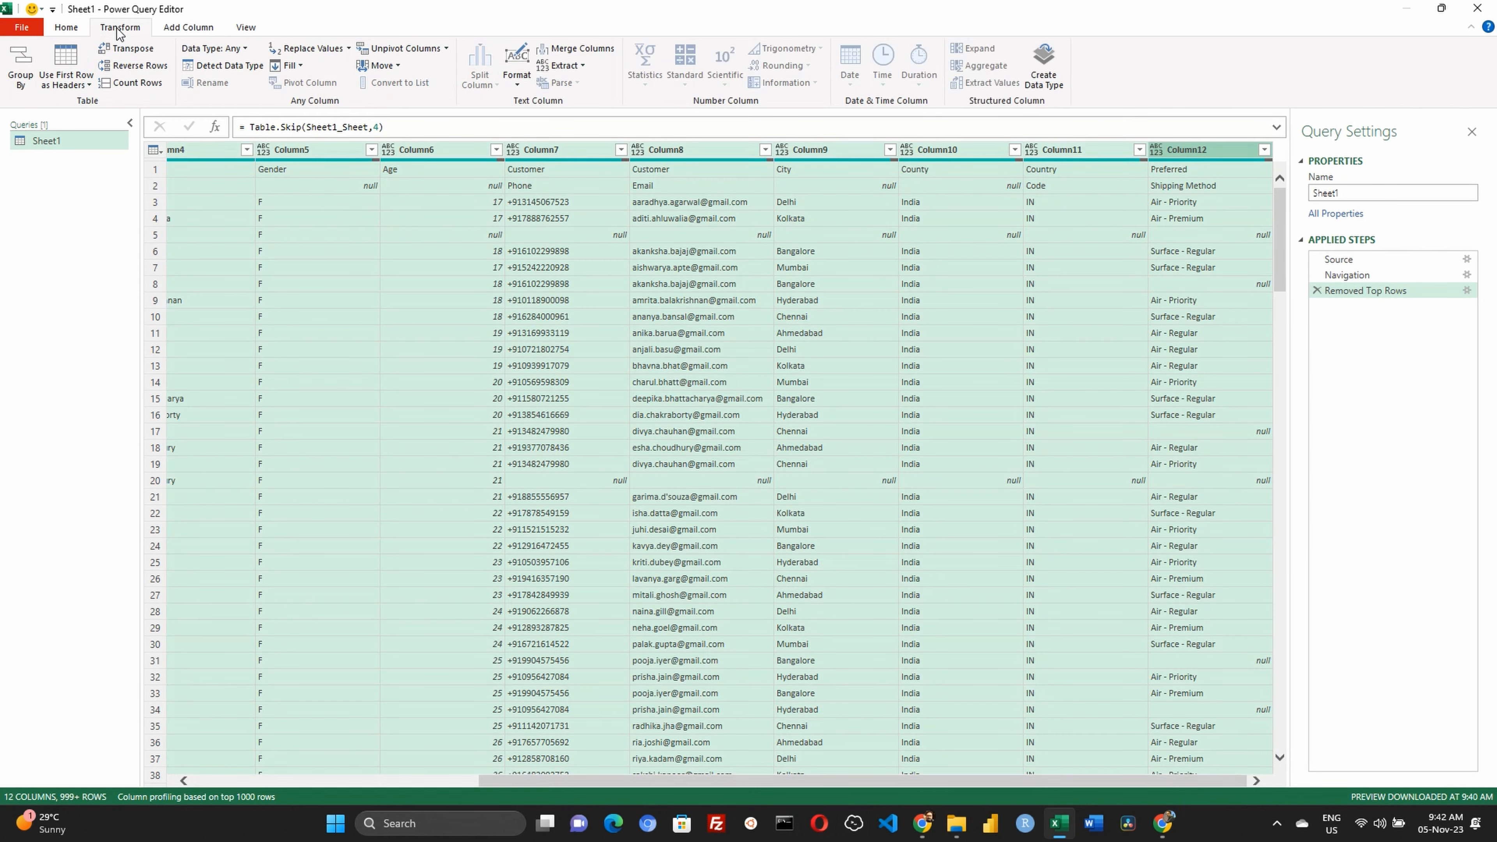
left_click(126, 49)
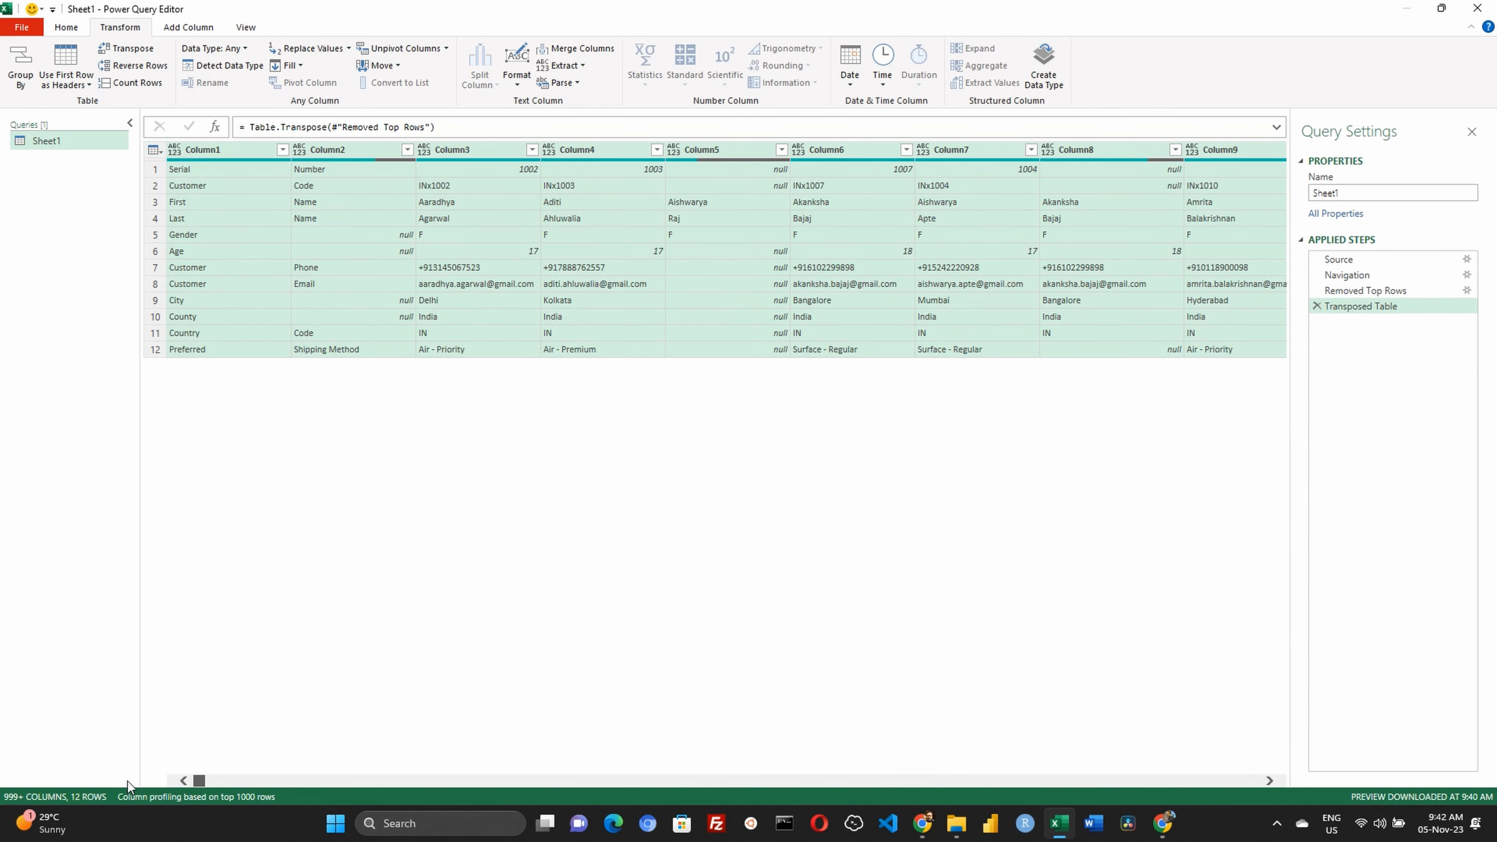
Add a column from examples based on Column1 and Column2, using "Serial Number" as the first row's example
left_click(230, 149)
left_click(340, 149, "ctrl")
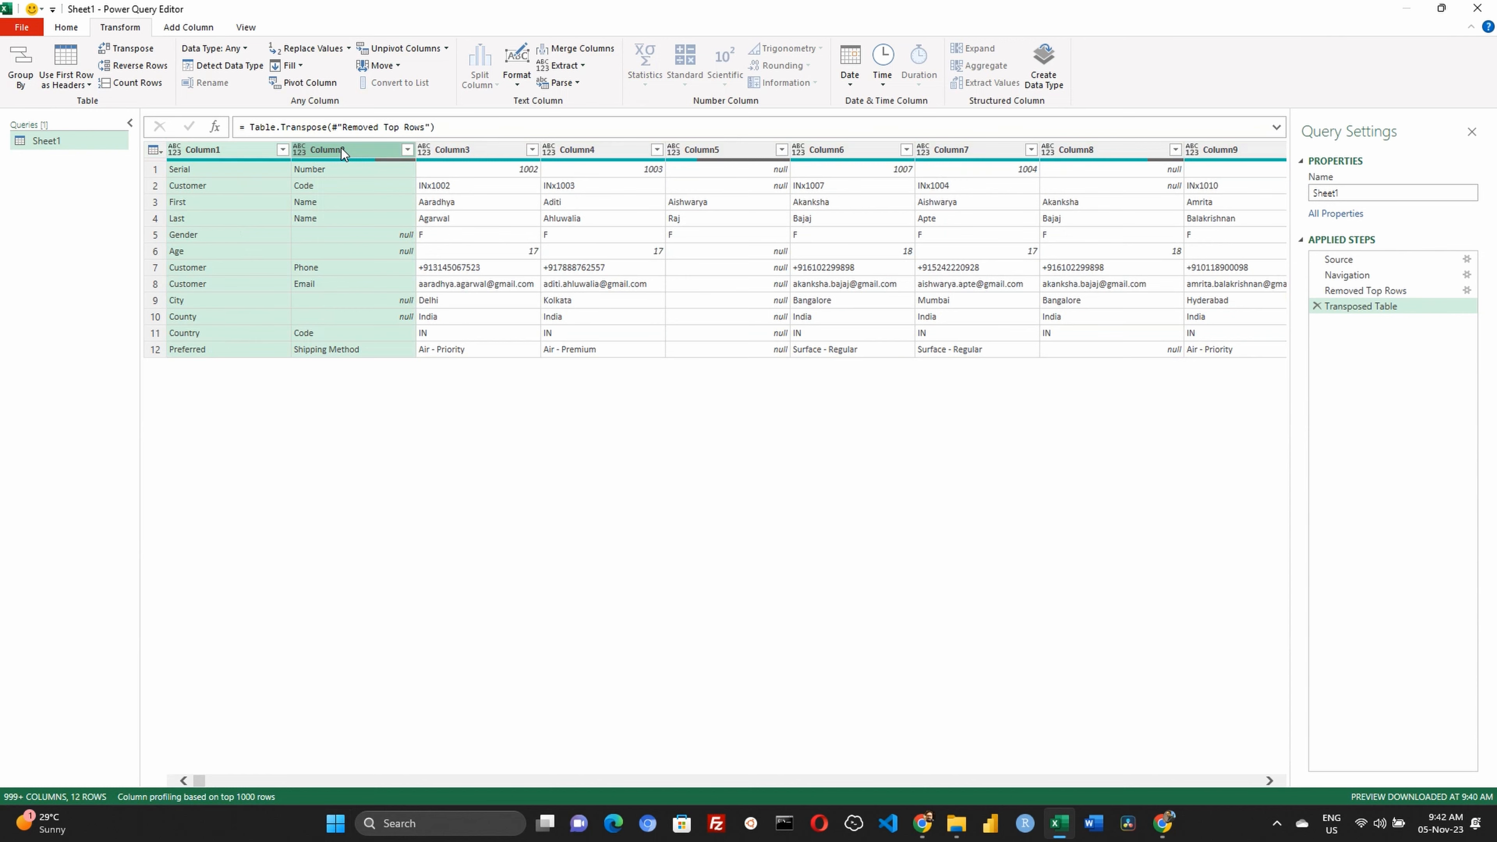
left_click(188, 28)
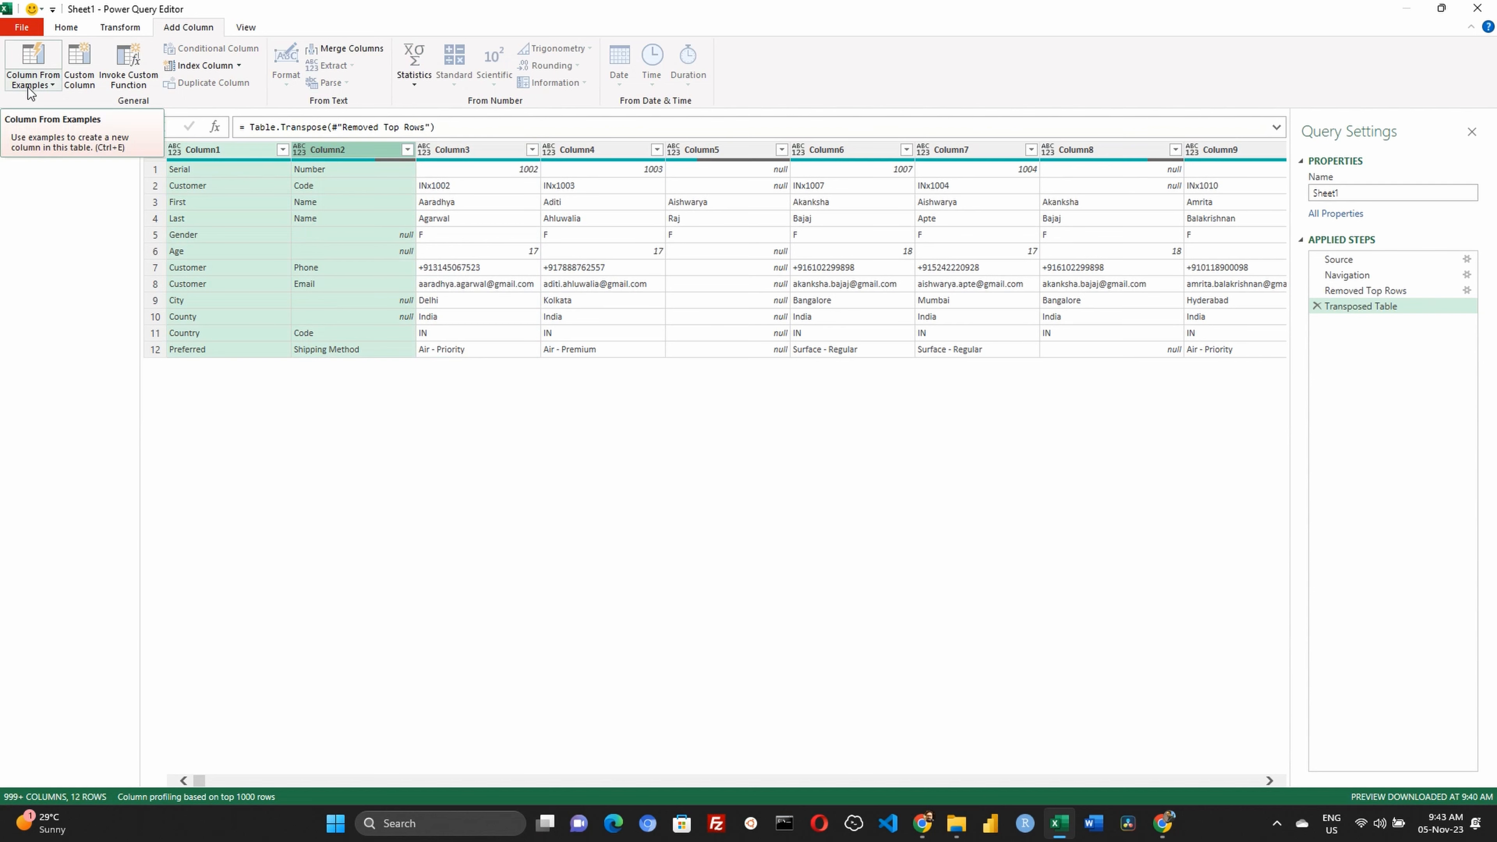
left_click(30, 85)
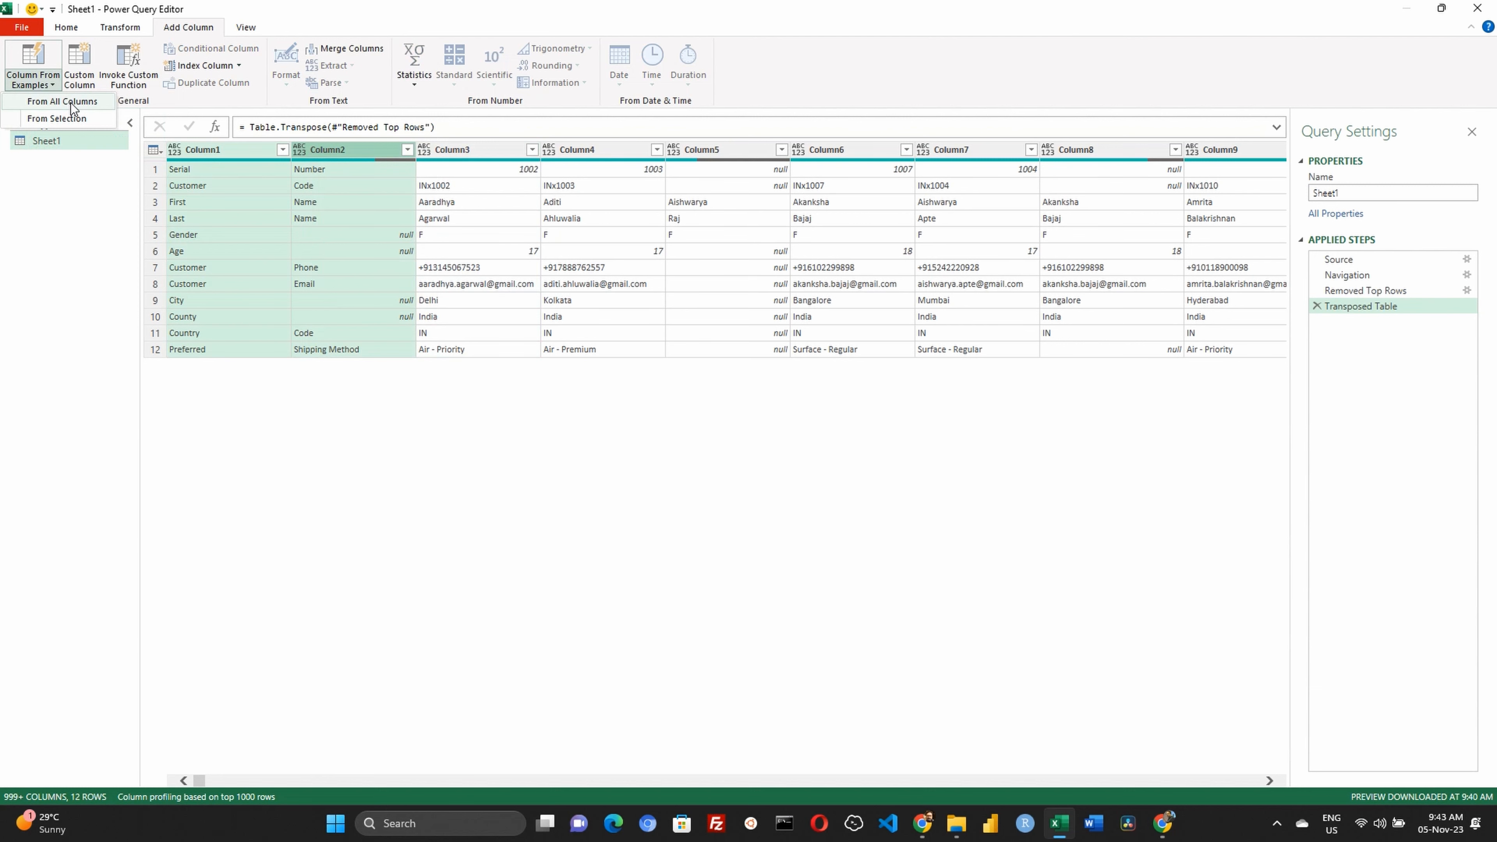
left_click(91, 120)
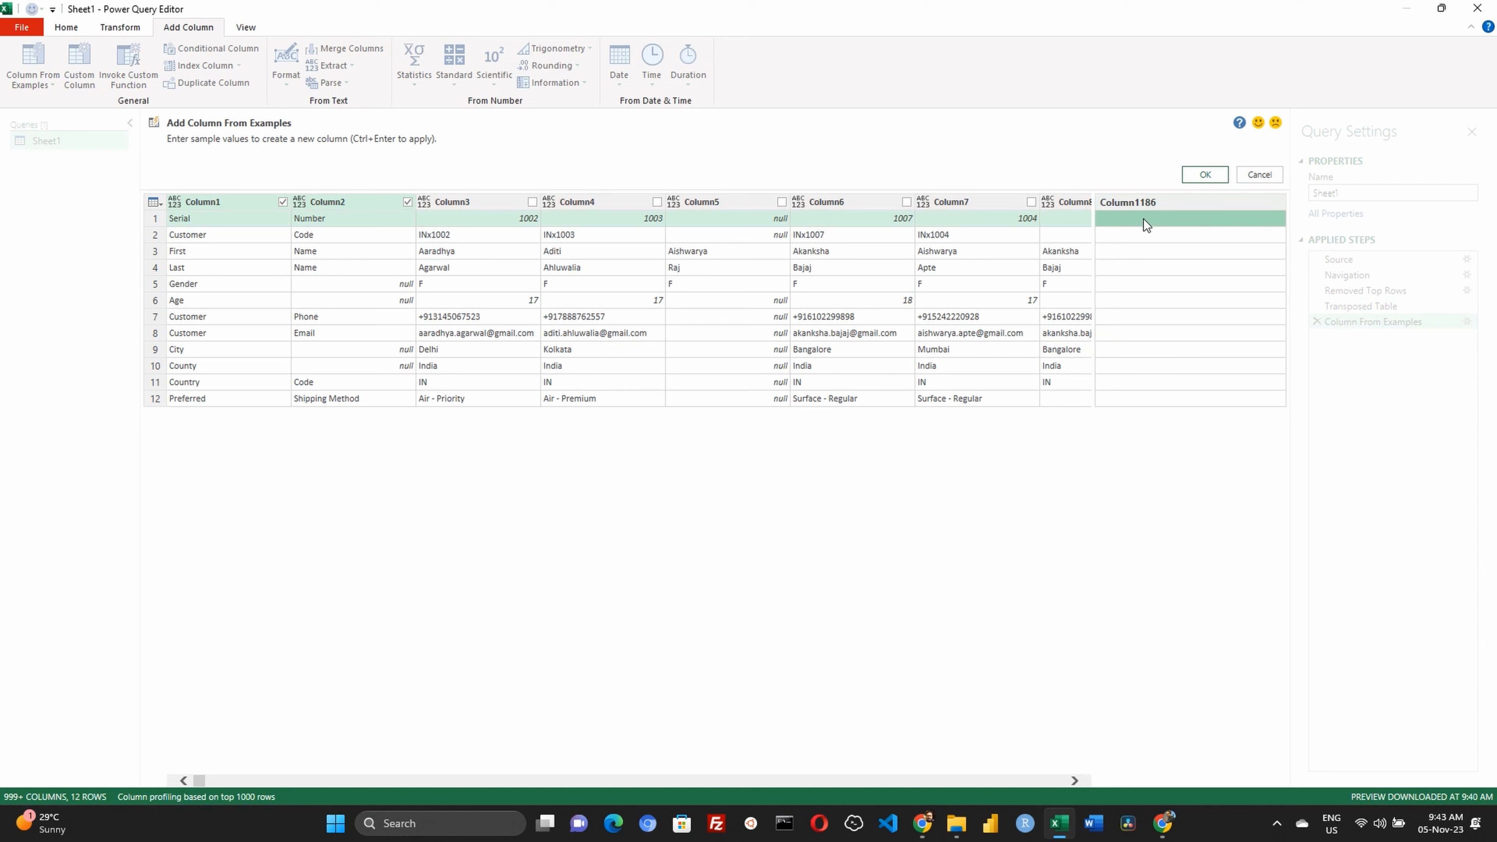
left_click(1123, 222)
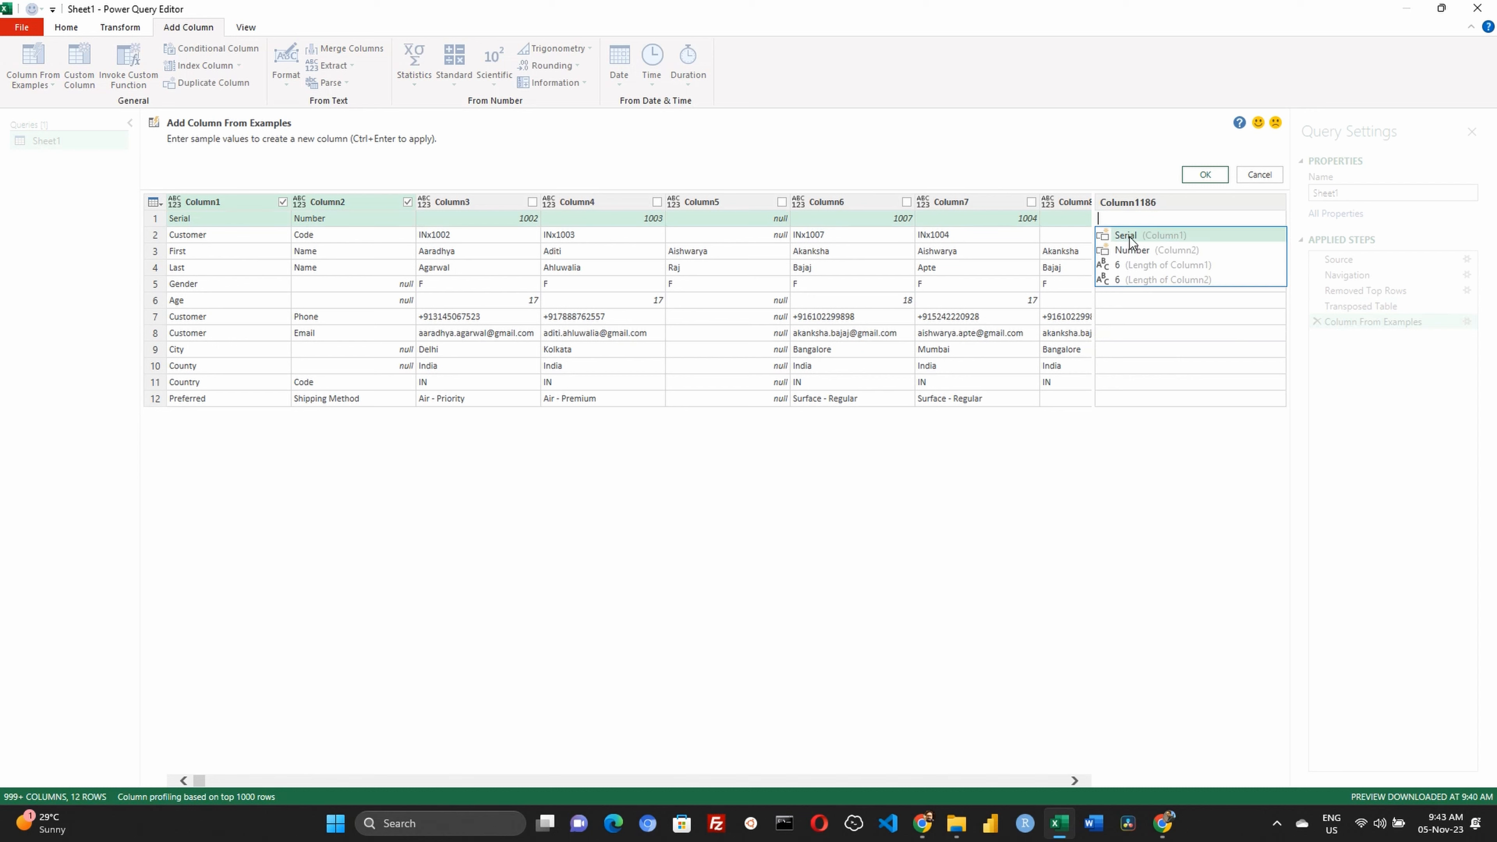
left_click(1130, 235)
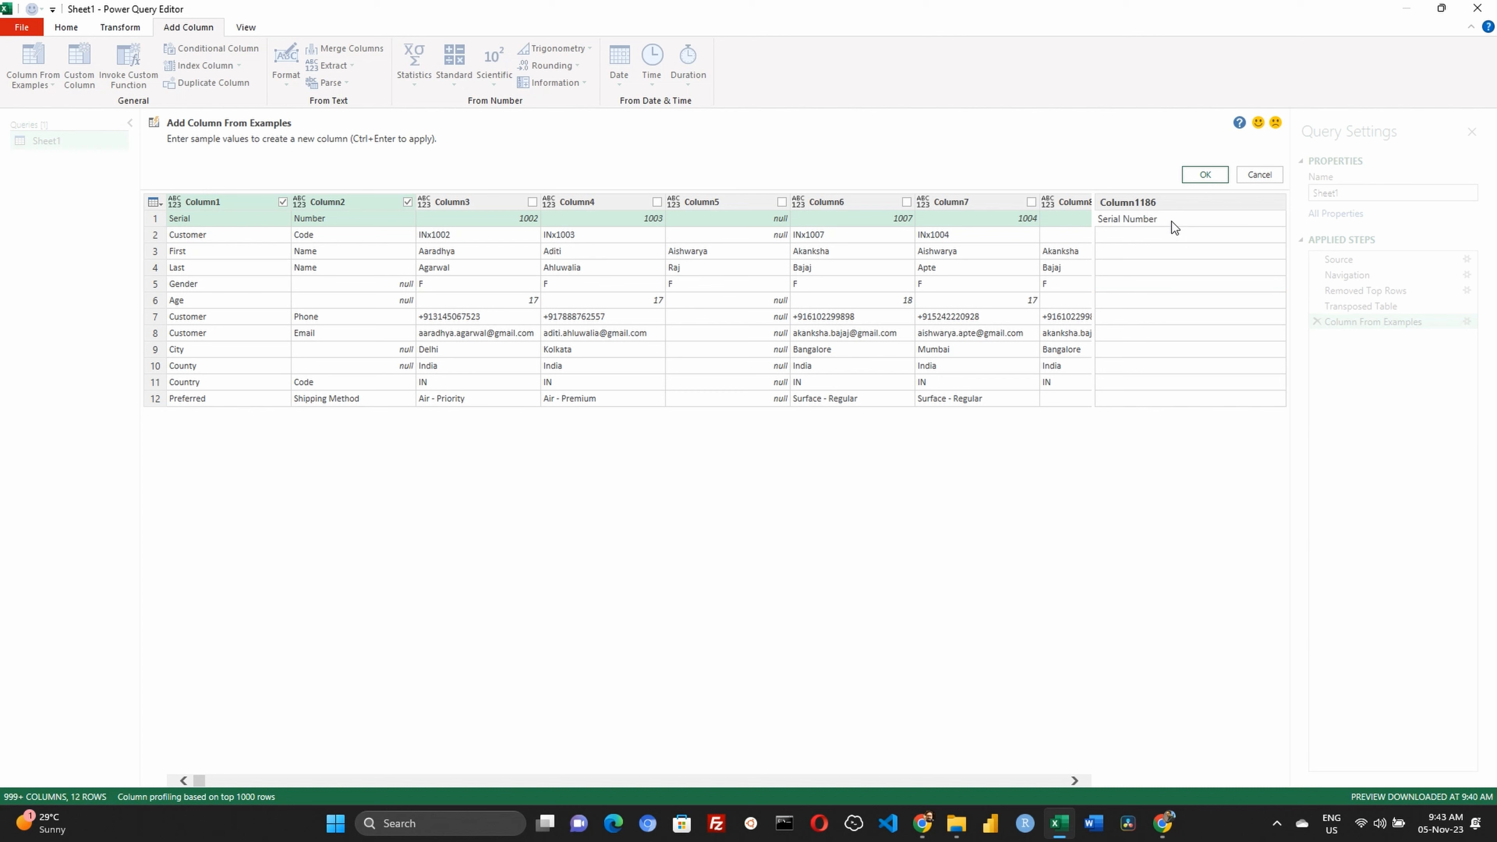
key("Return")
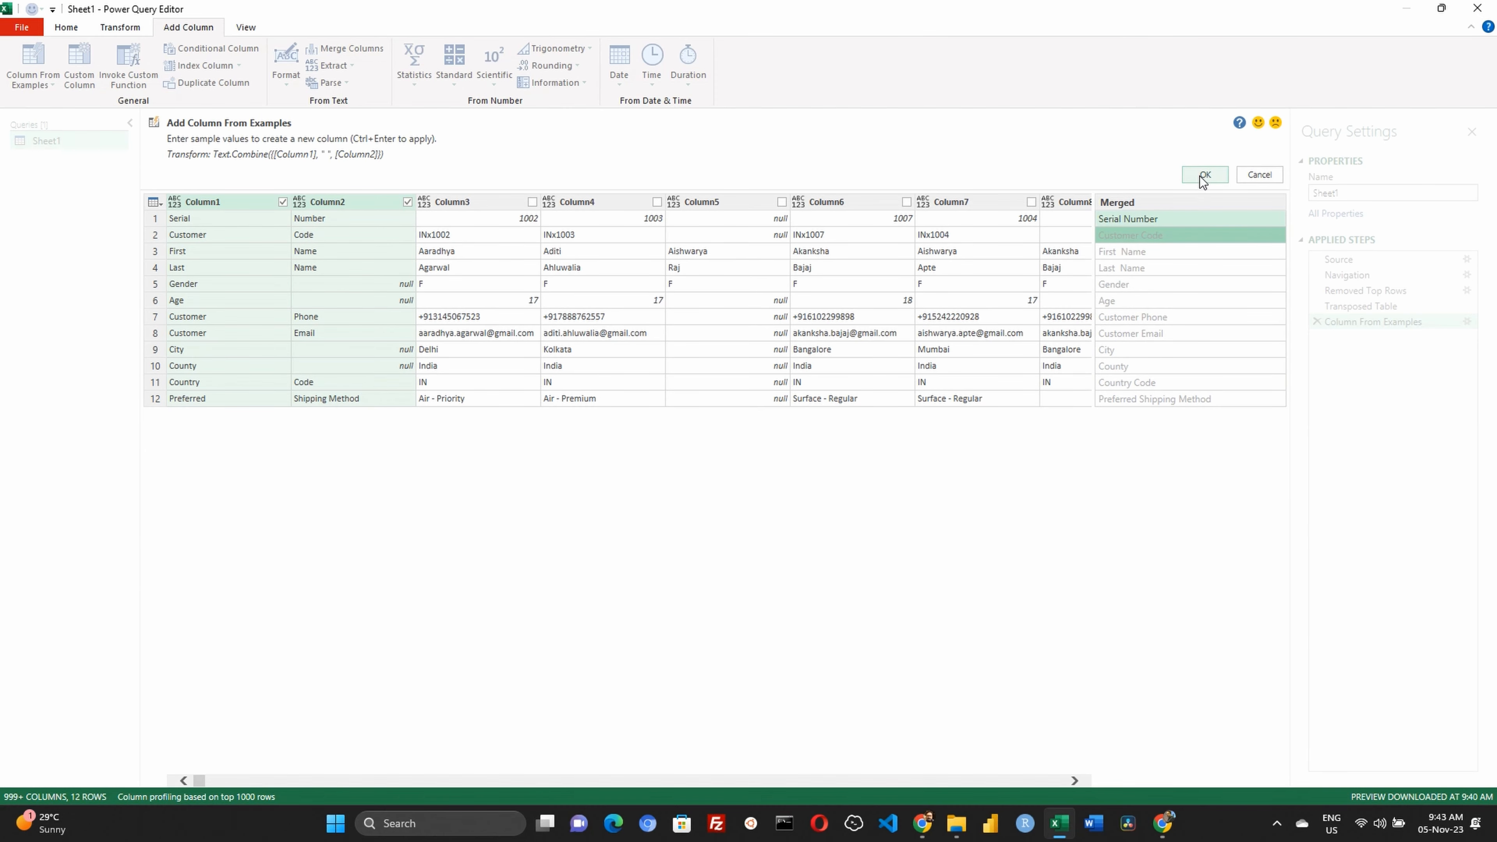
left_click(1203, 177)
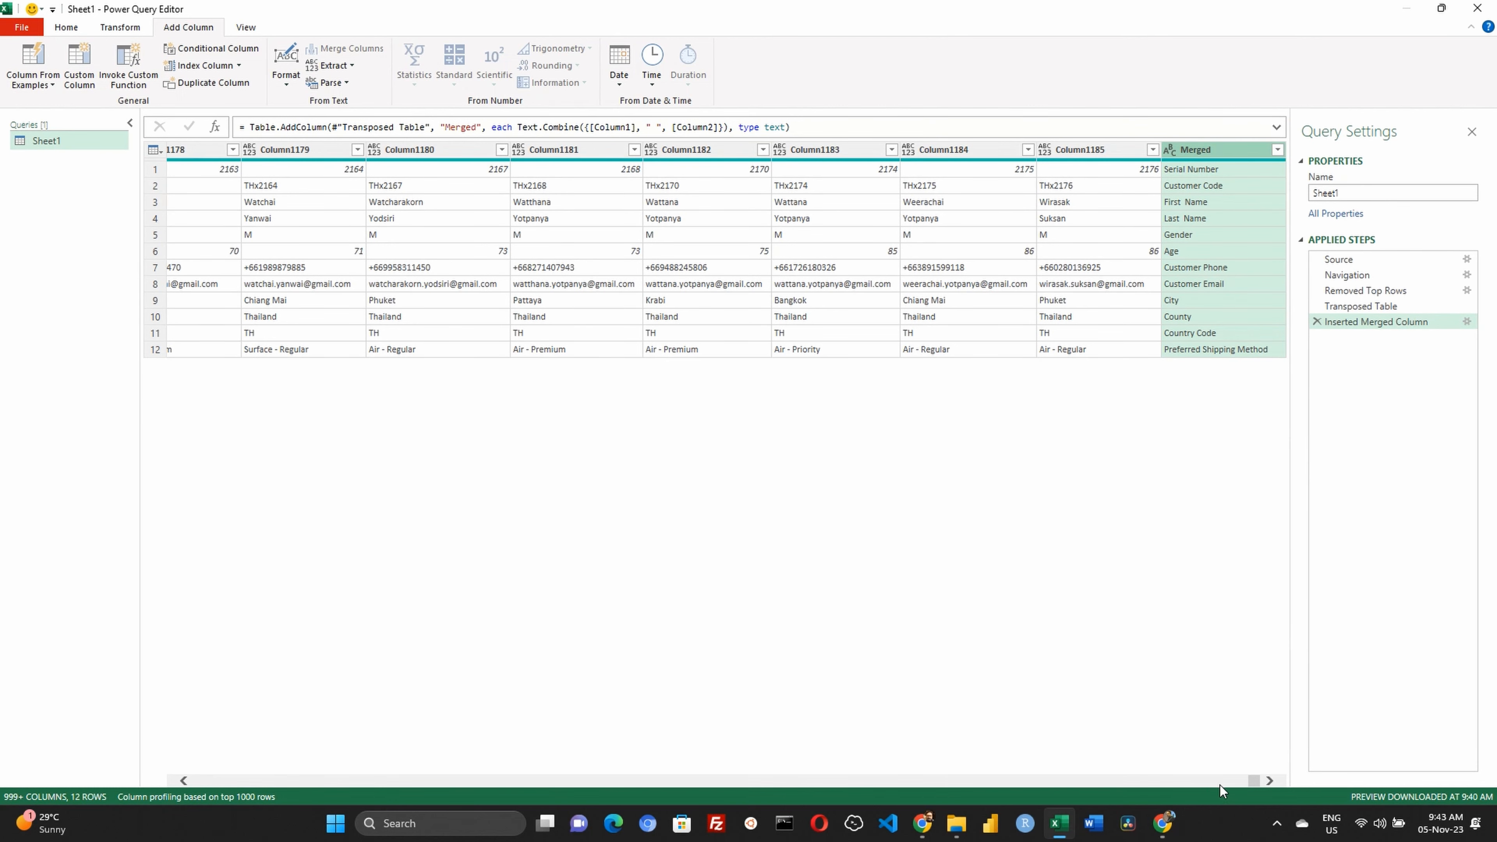
Move the Merged column to the beginning of the table
left_click_drag(1258, 780, 173, 802)
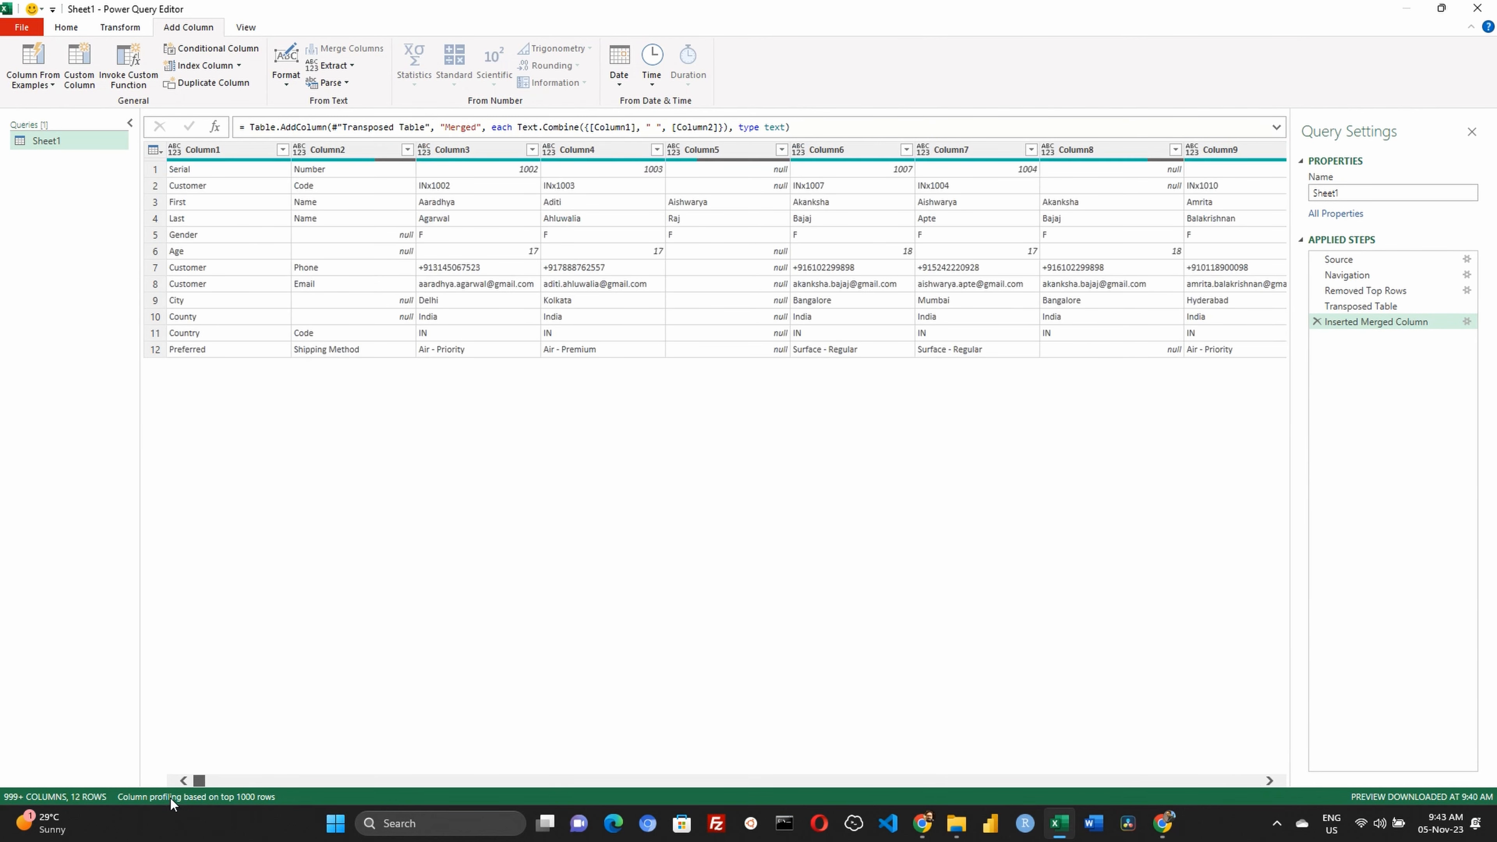
right_click(1232, 152)
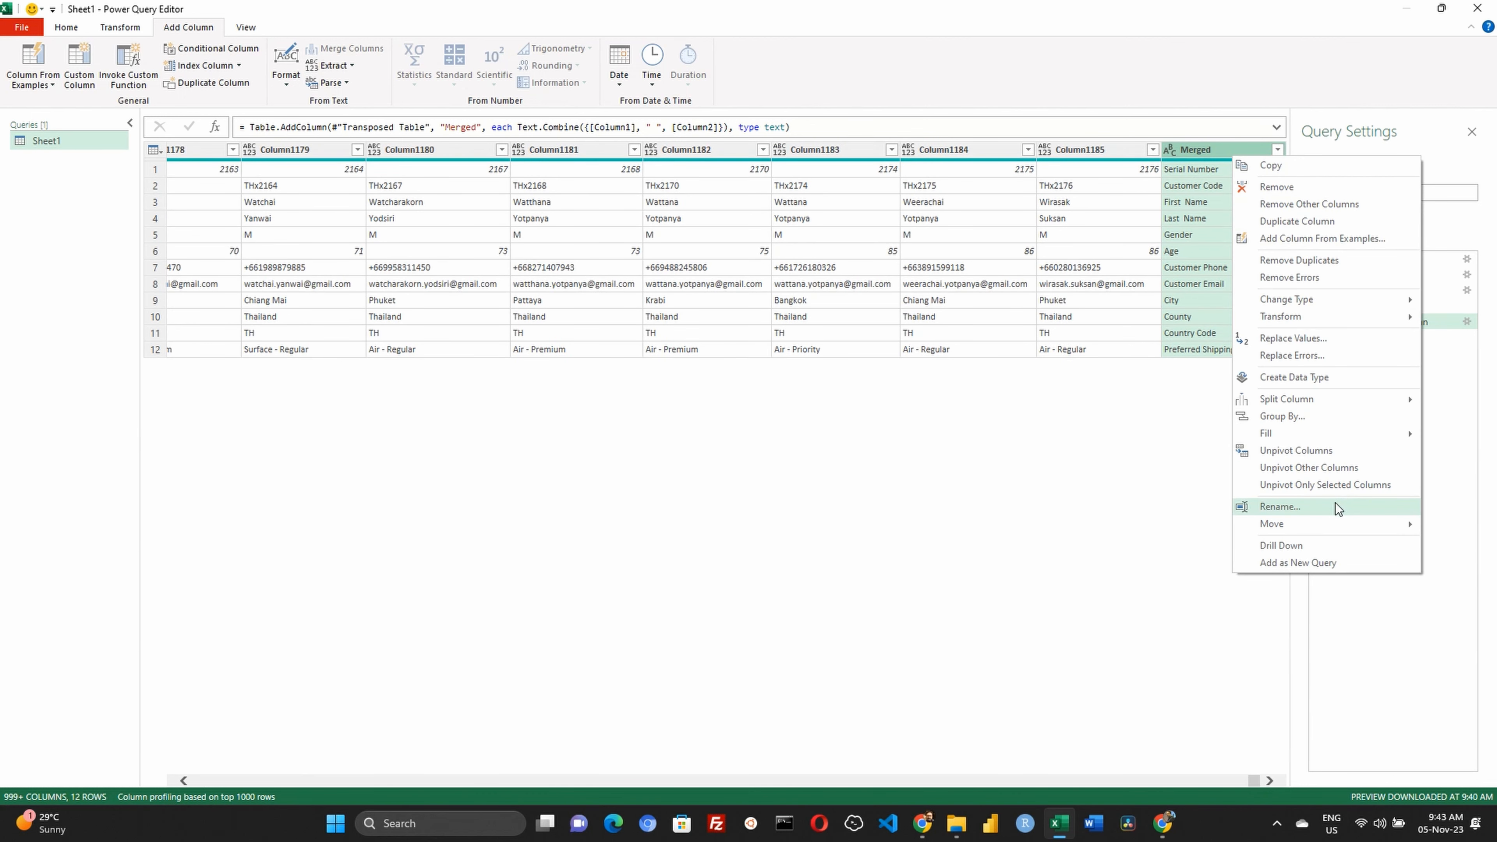
mouse_move(1344, 525)
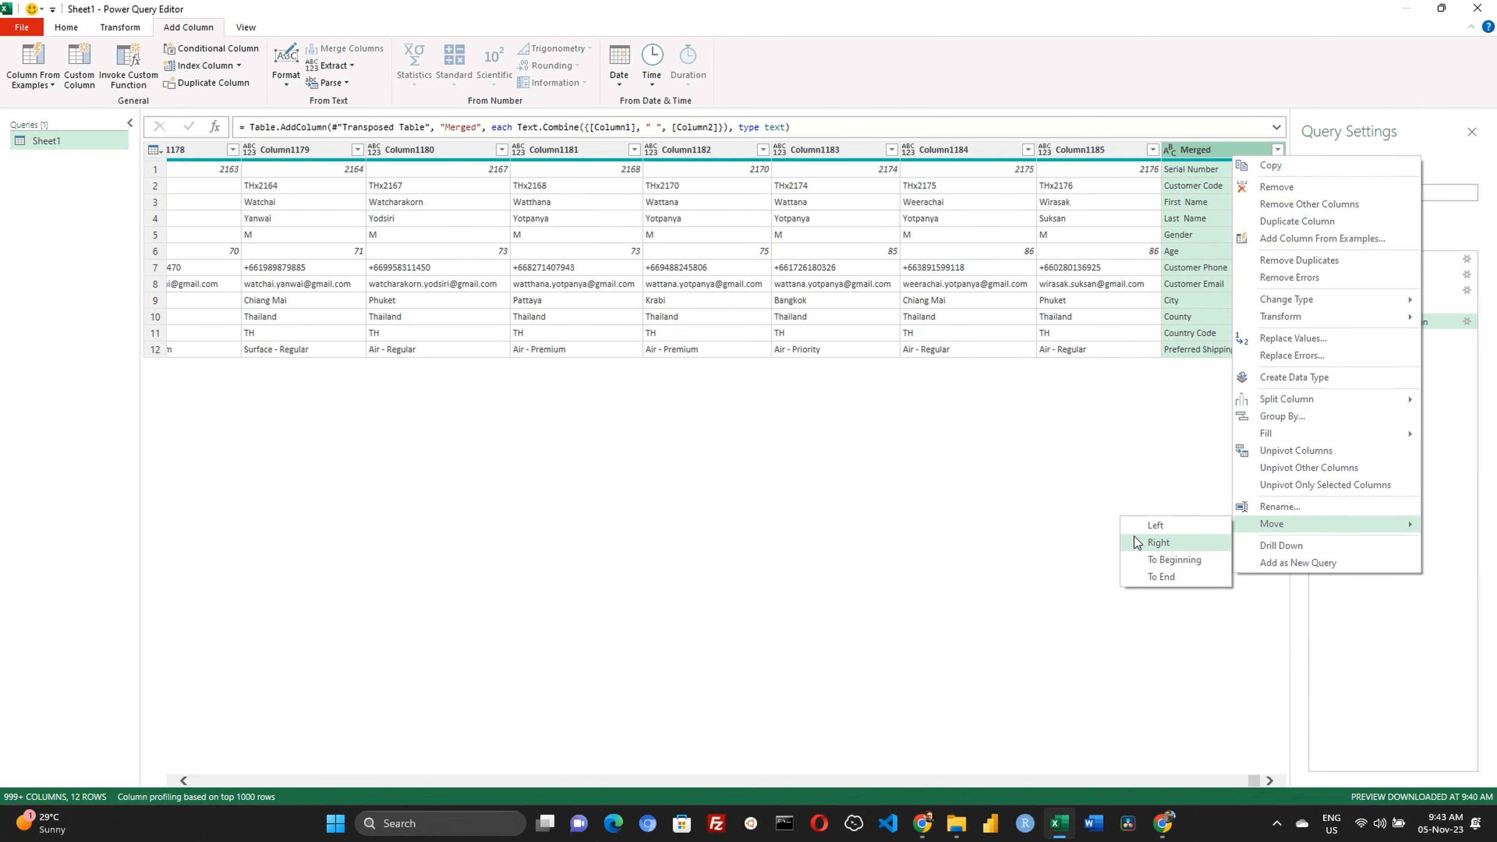
left_click(1196, 562)
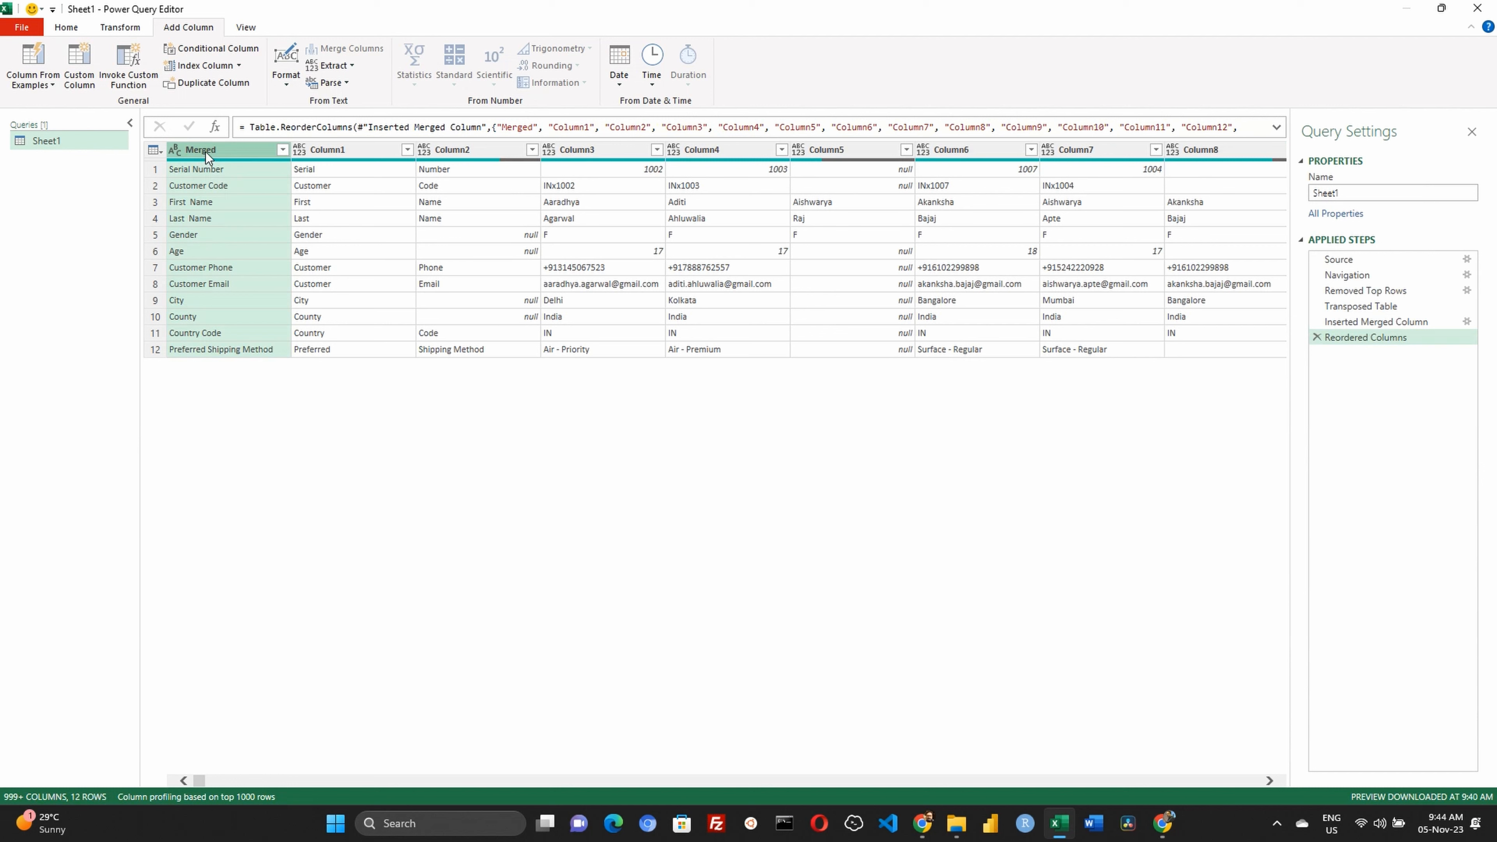
Remove Column1 and Column2, which hold the separate header parts
left_click(381, 149)
left_click(489, 150, "ctrl")
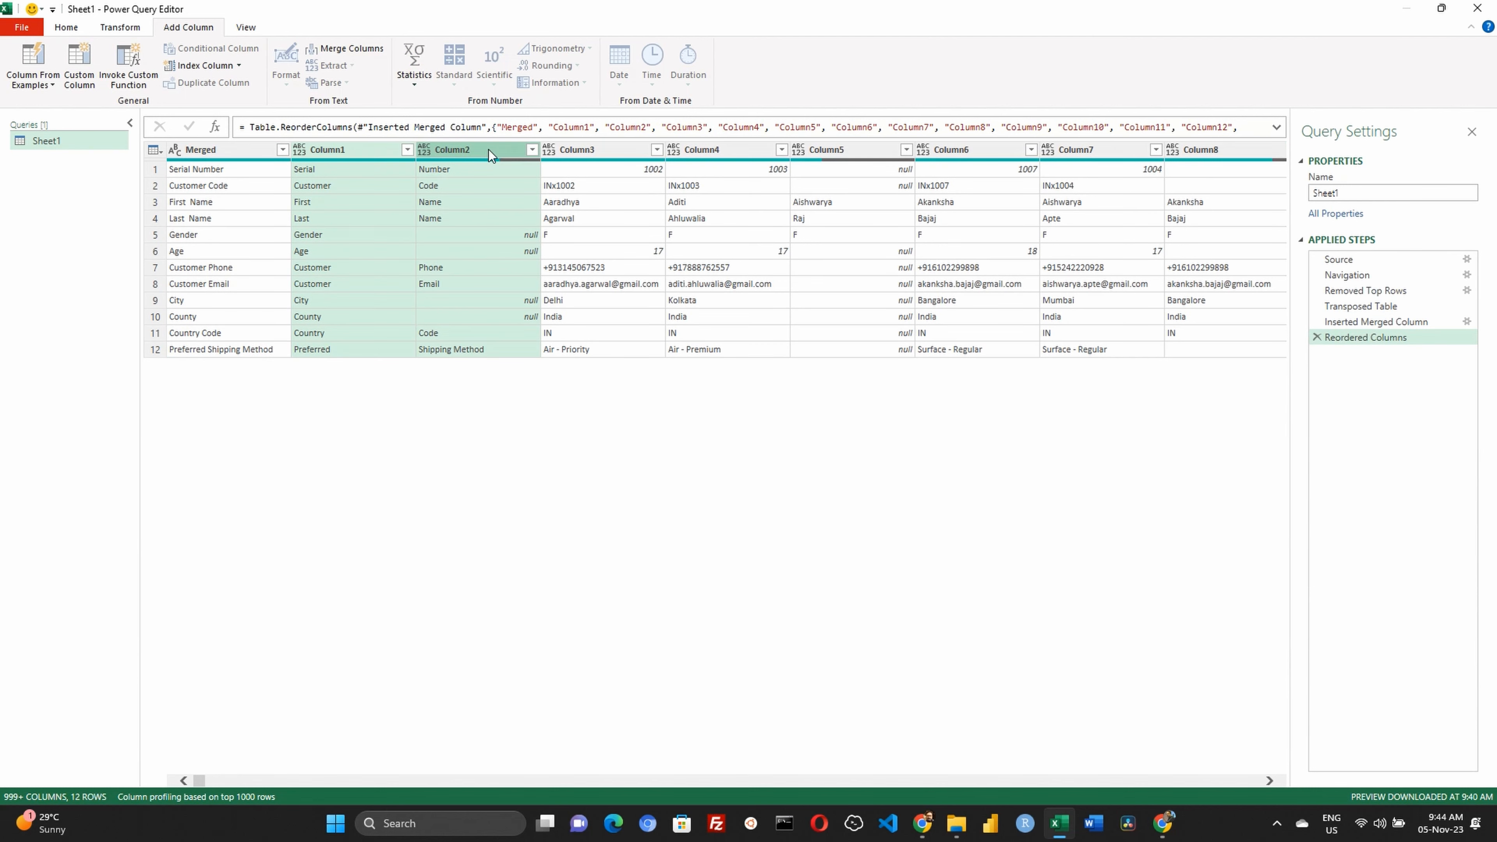
right_click(489, 150)
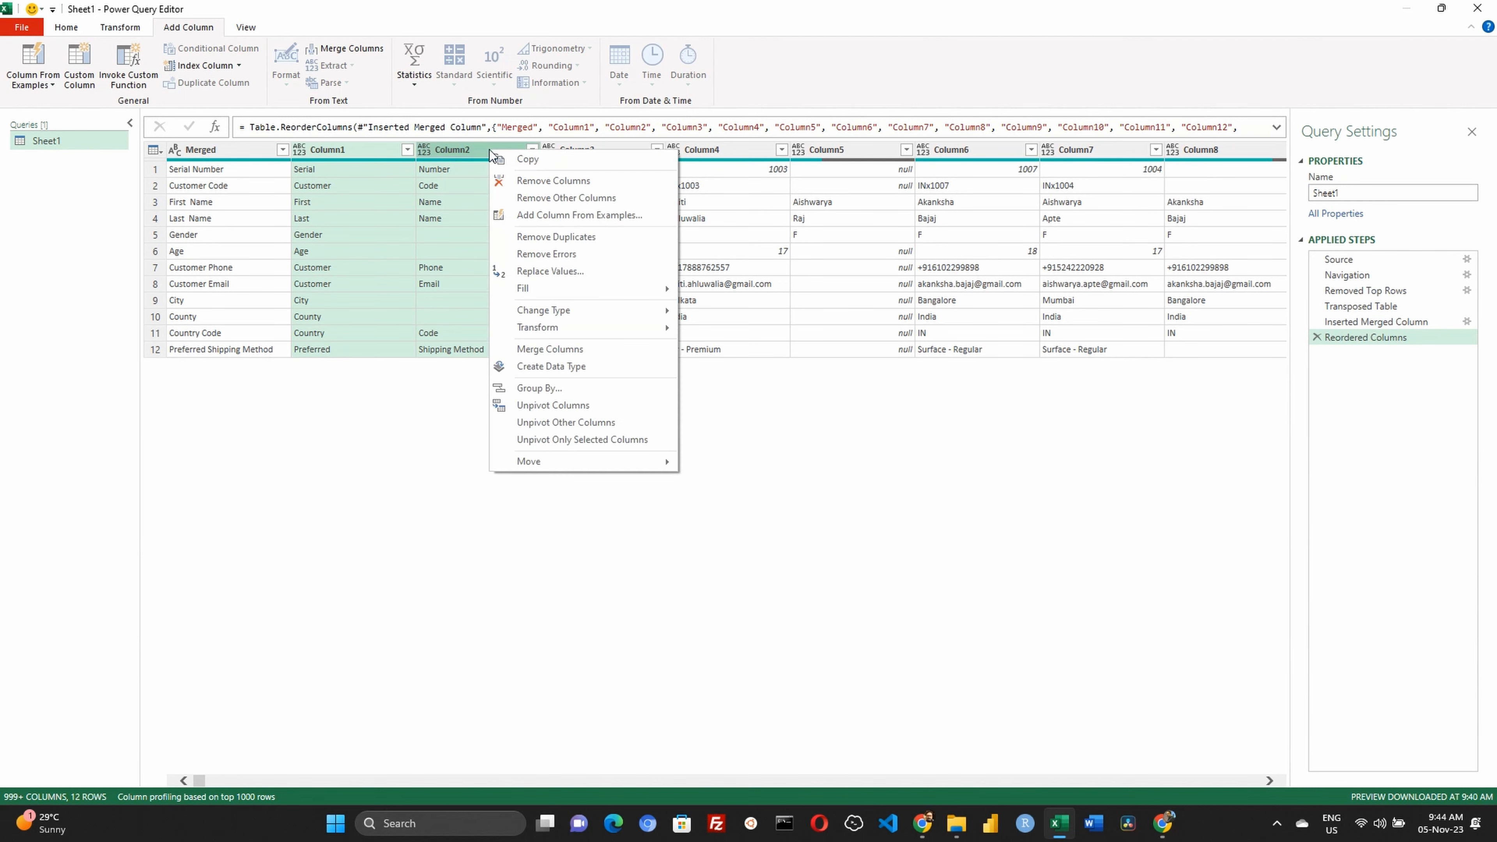
left_click(528, 183)
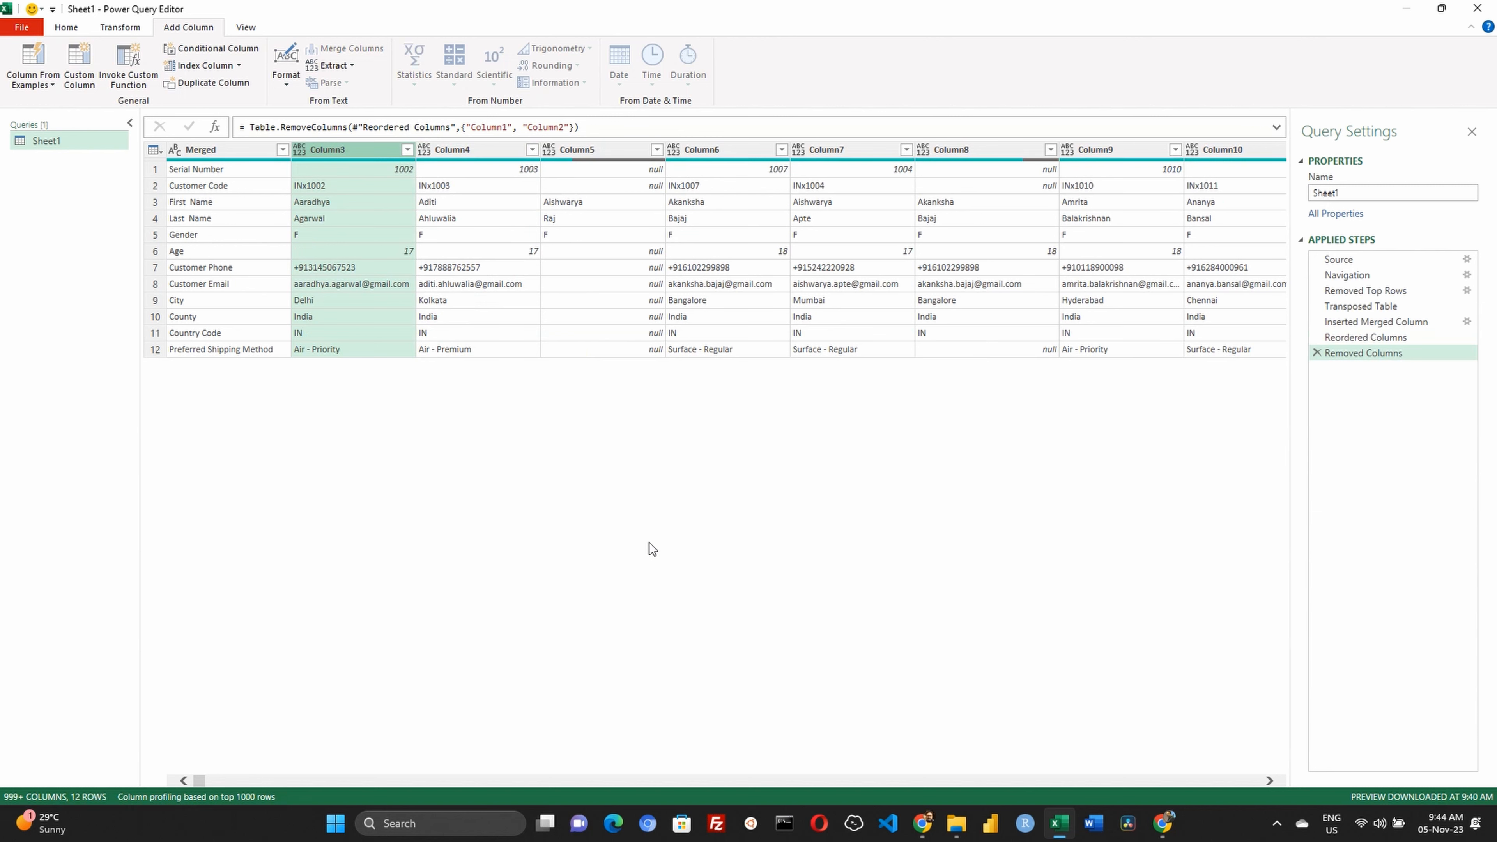
Transpose the table back so the merged header names form its first row
left_click_drag(199, 781, 1305, 808)
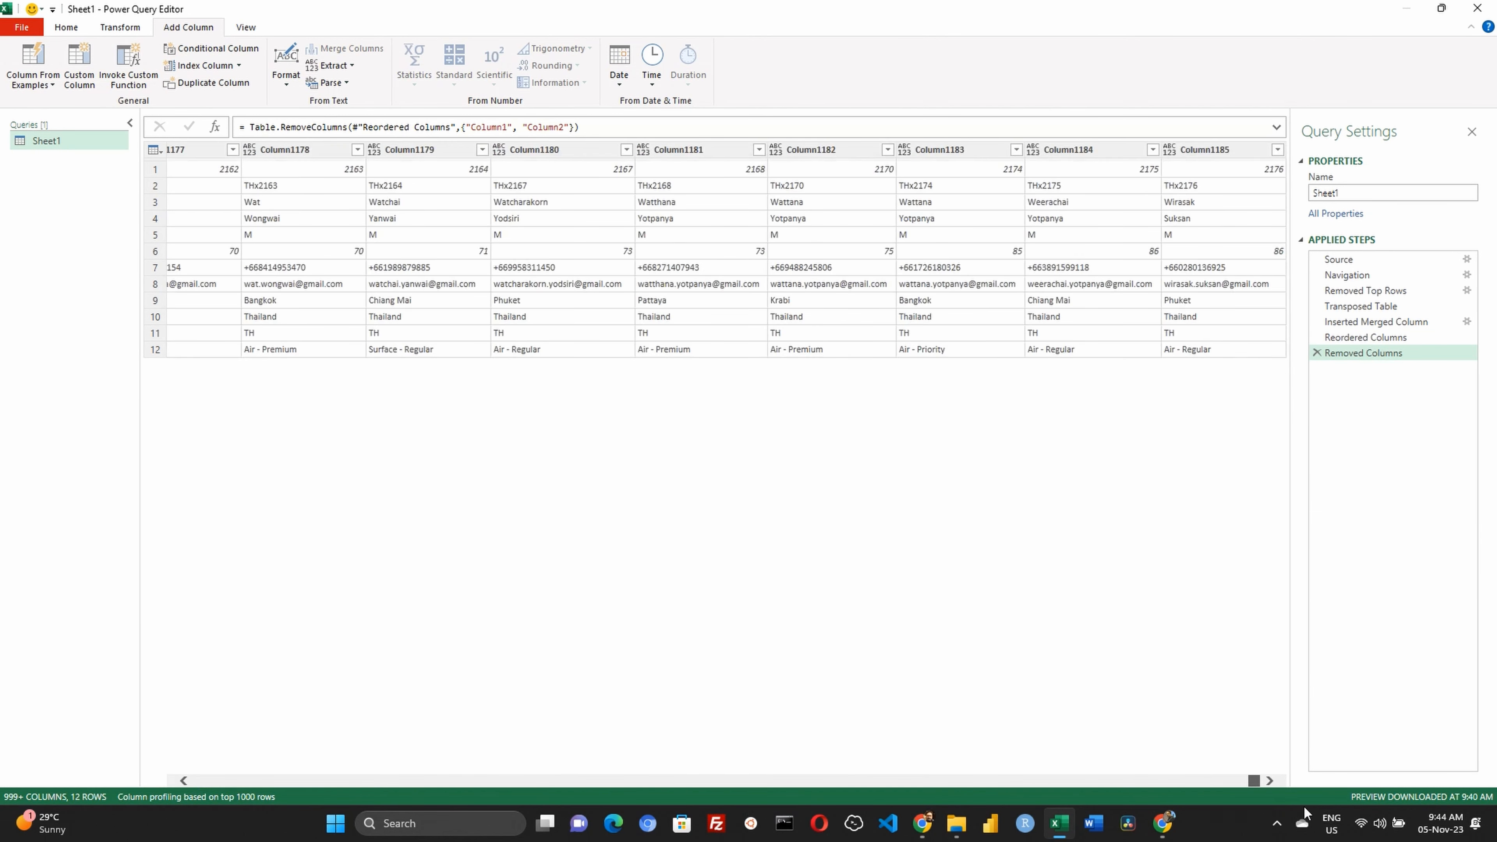
left_click(1216, 151)
key("ctrl+a")
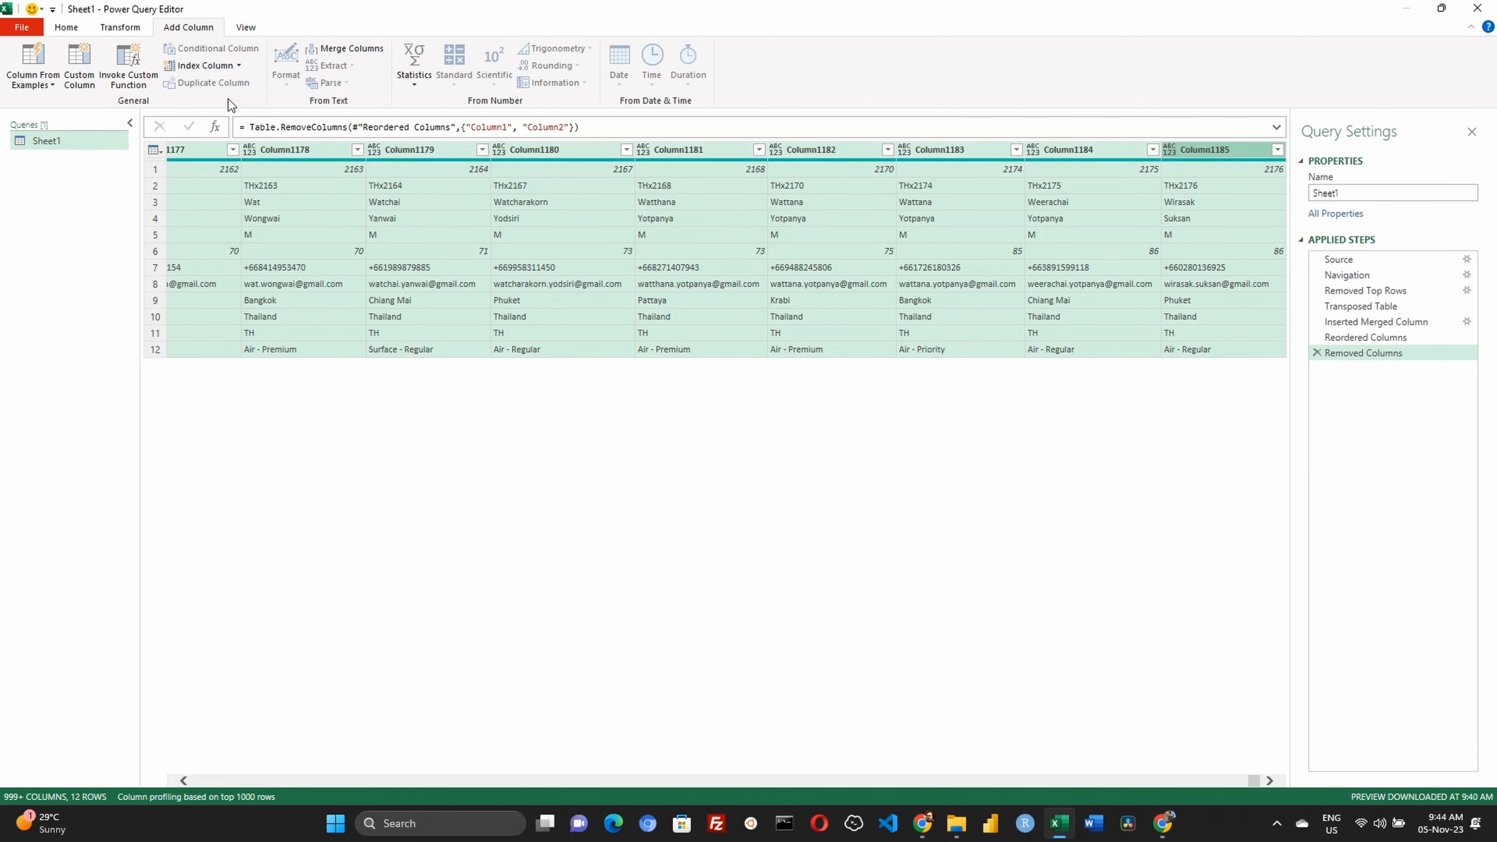
left_click(112, 30)
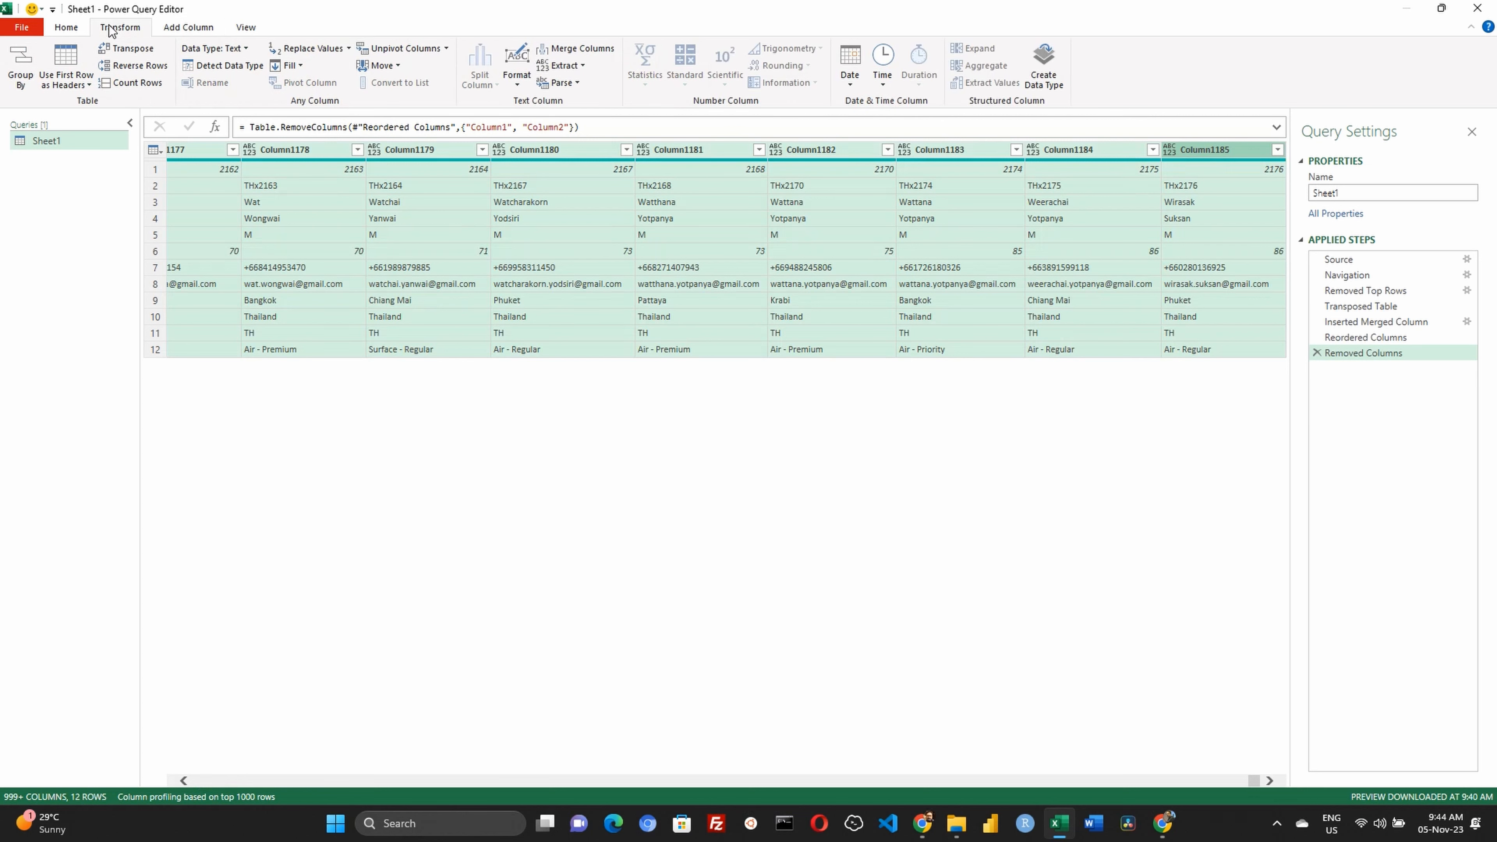
left_click(130, 49)
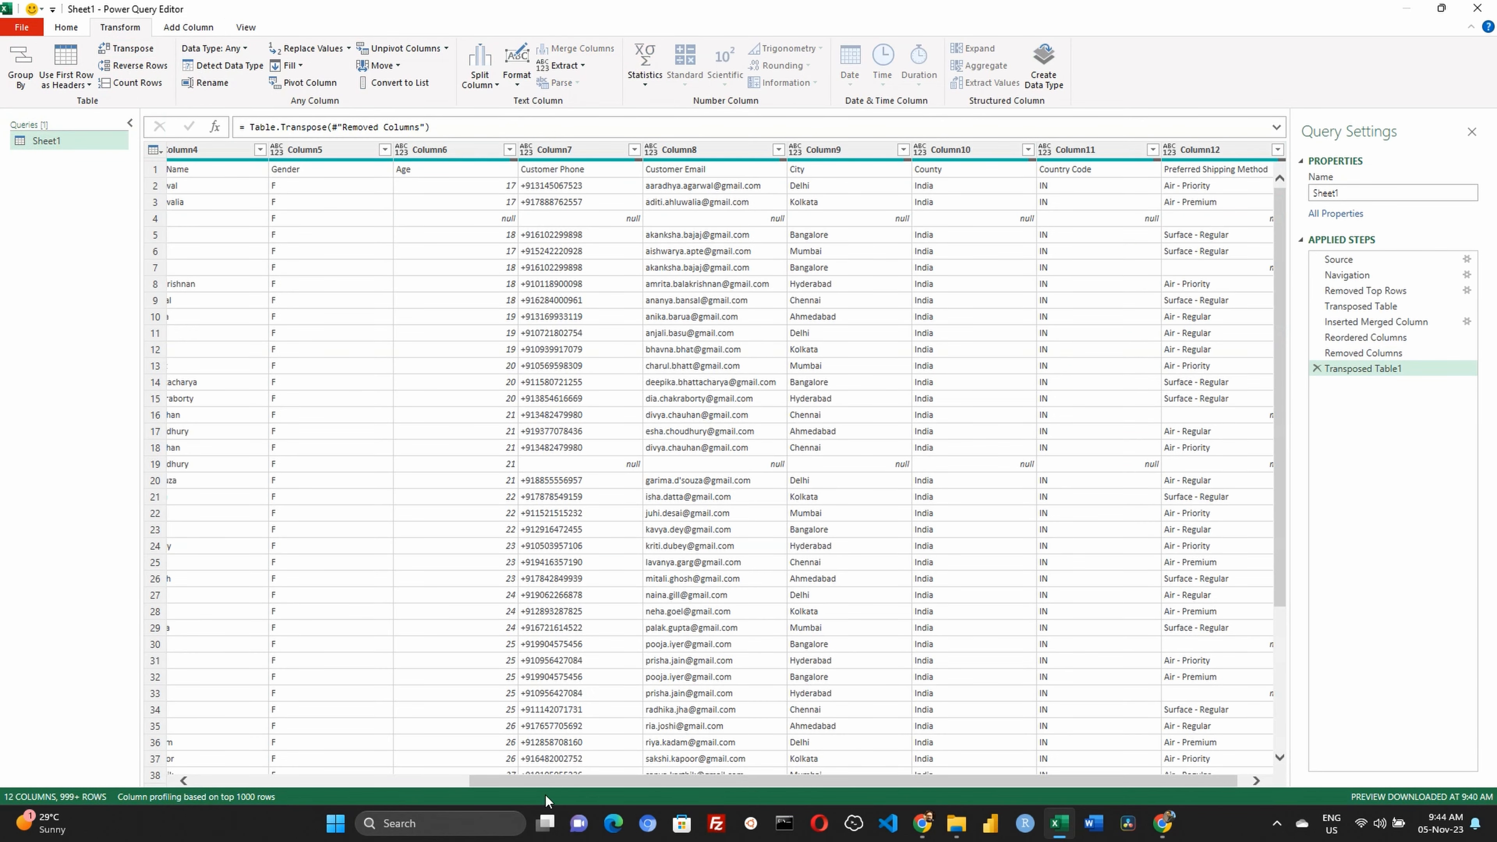
Promote the first row, from Serial Number to Preferred Shipping Method, to column headers
left_click_drag(543, 783, 177, 796)
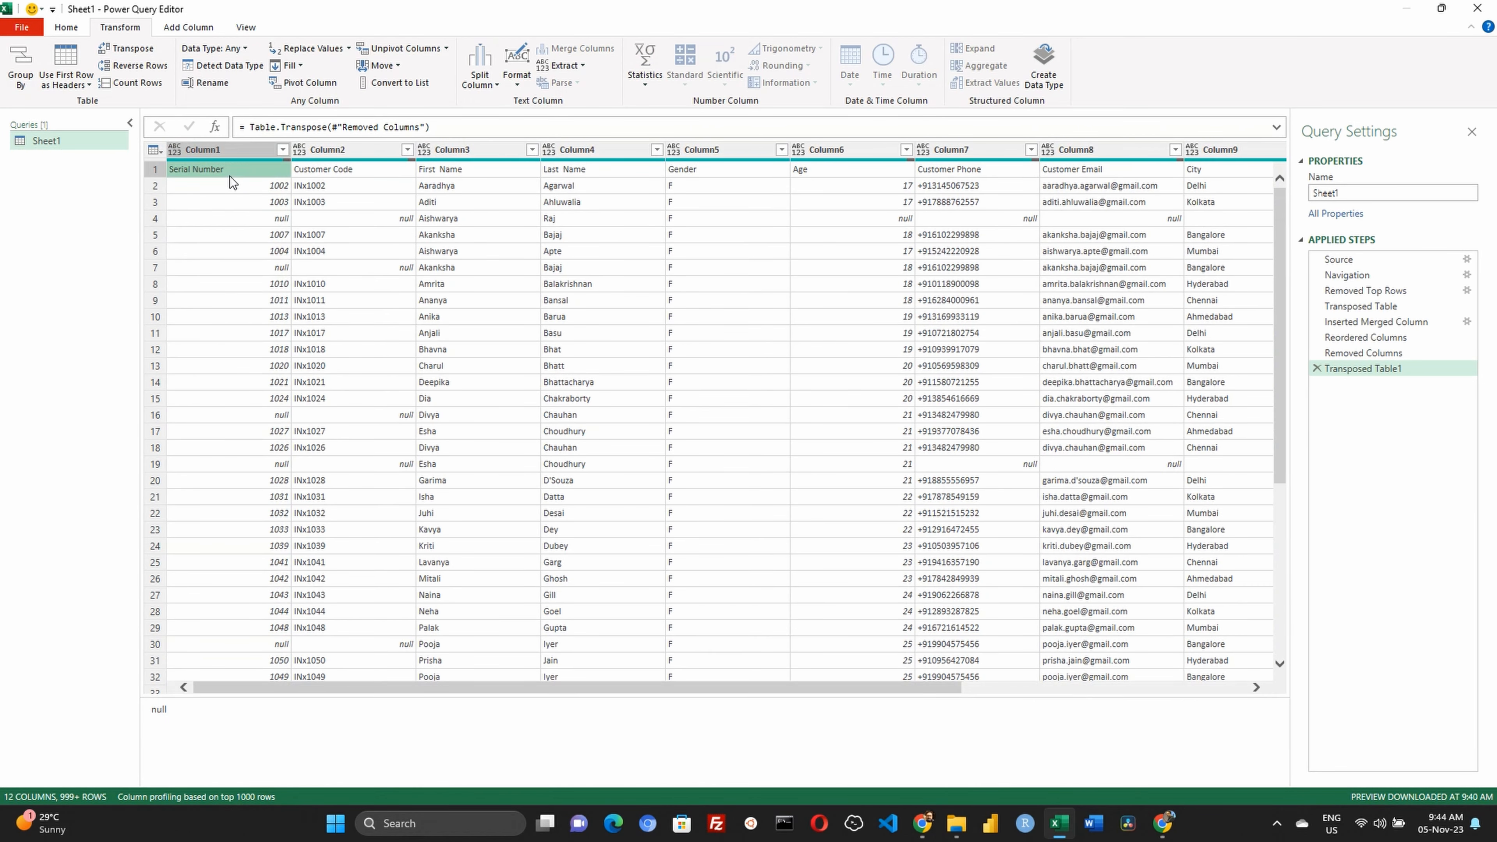
left_click(200, 169)
left_click(154, 170)
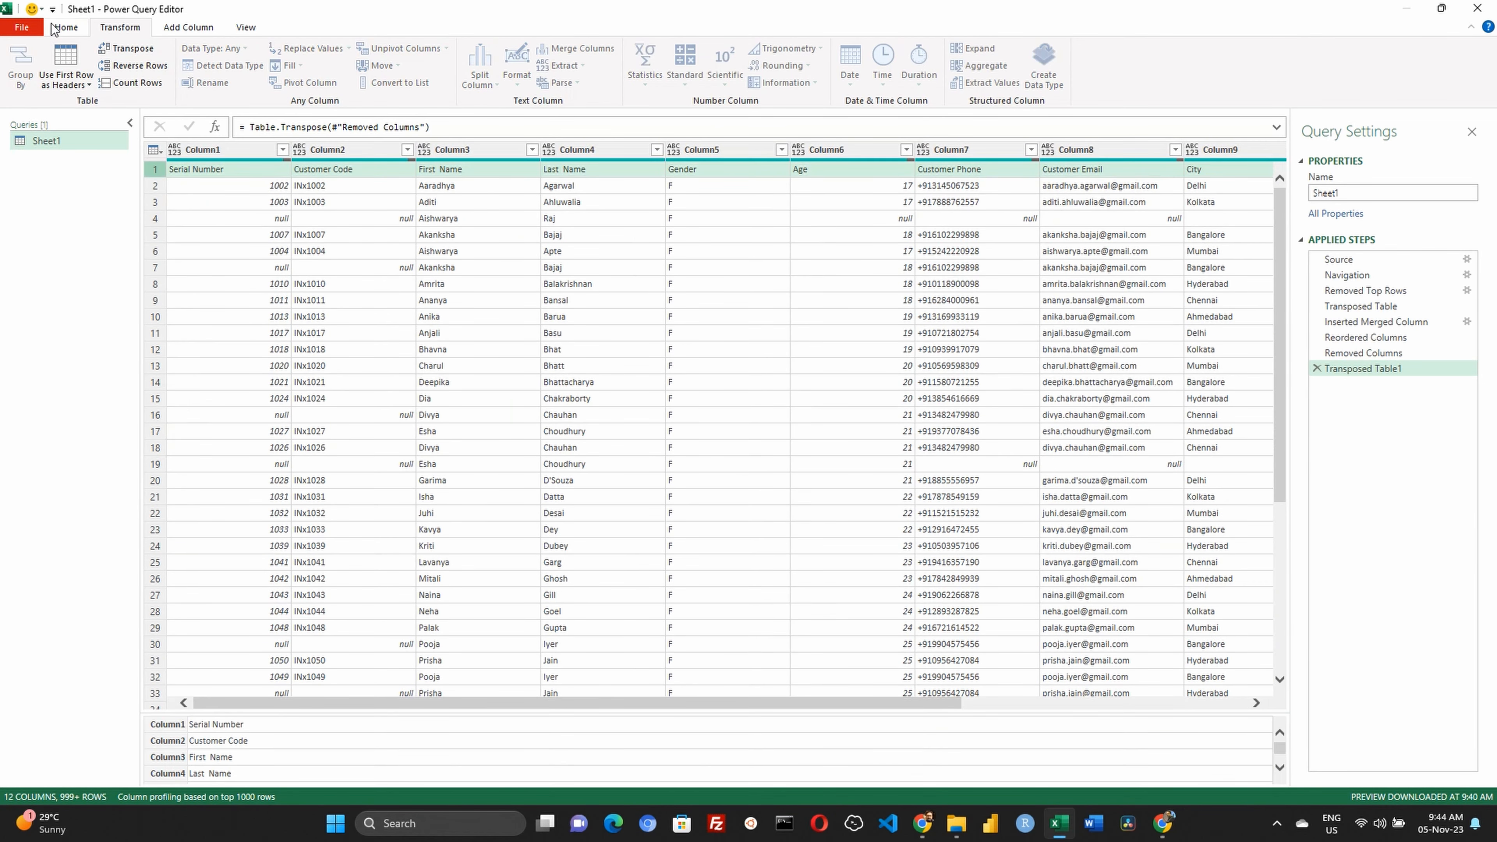
left_click(65, 27)
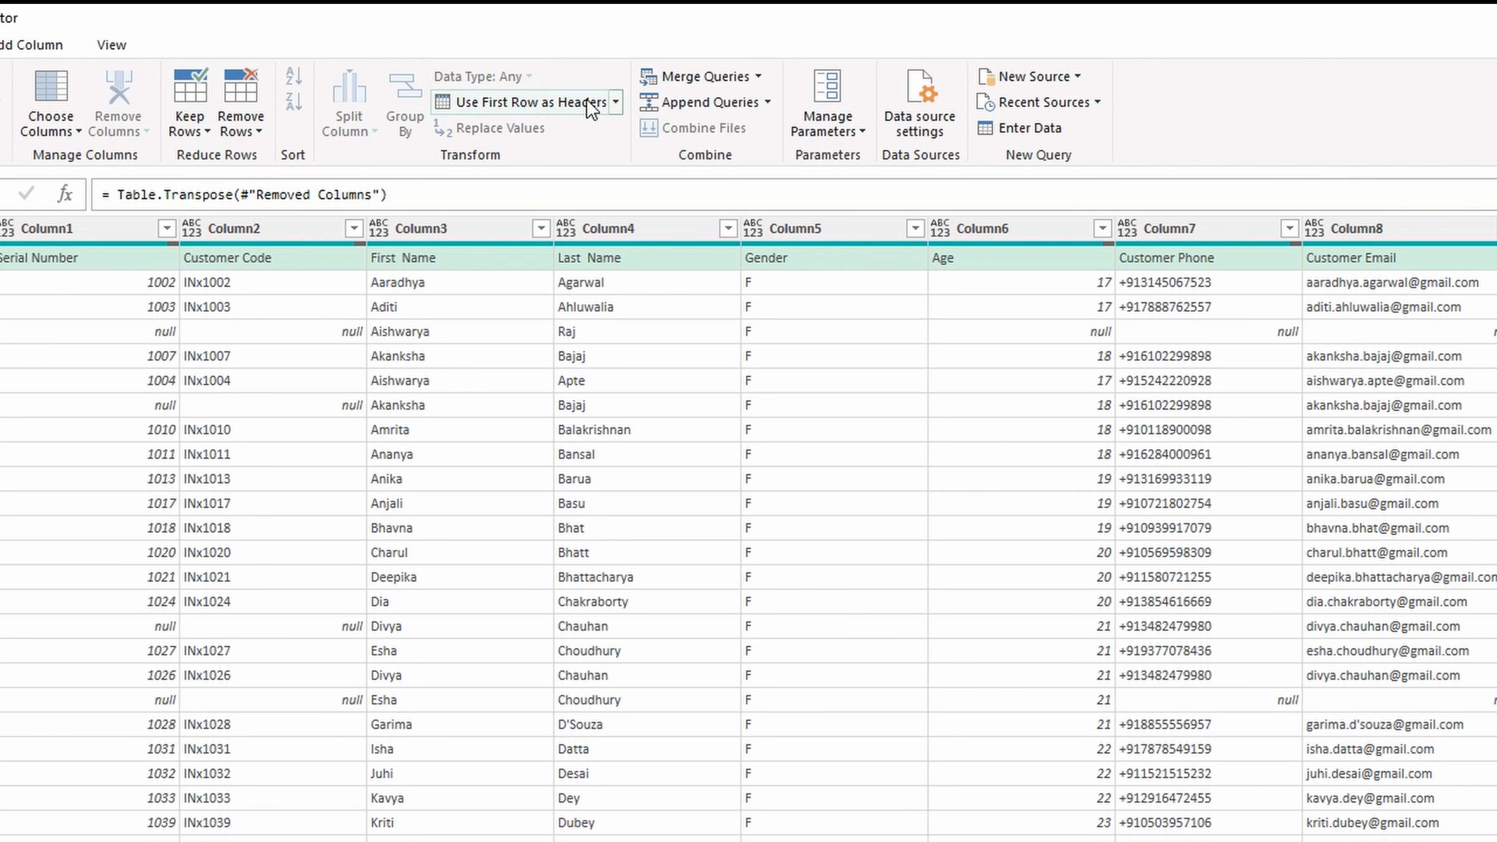
left_click(589, 108)
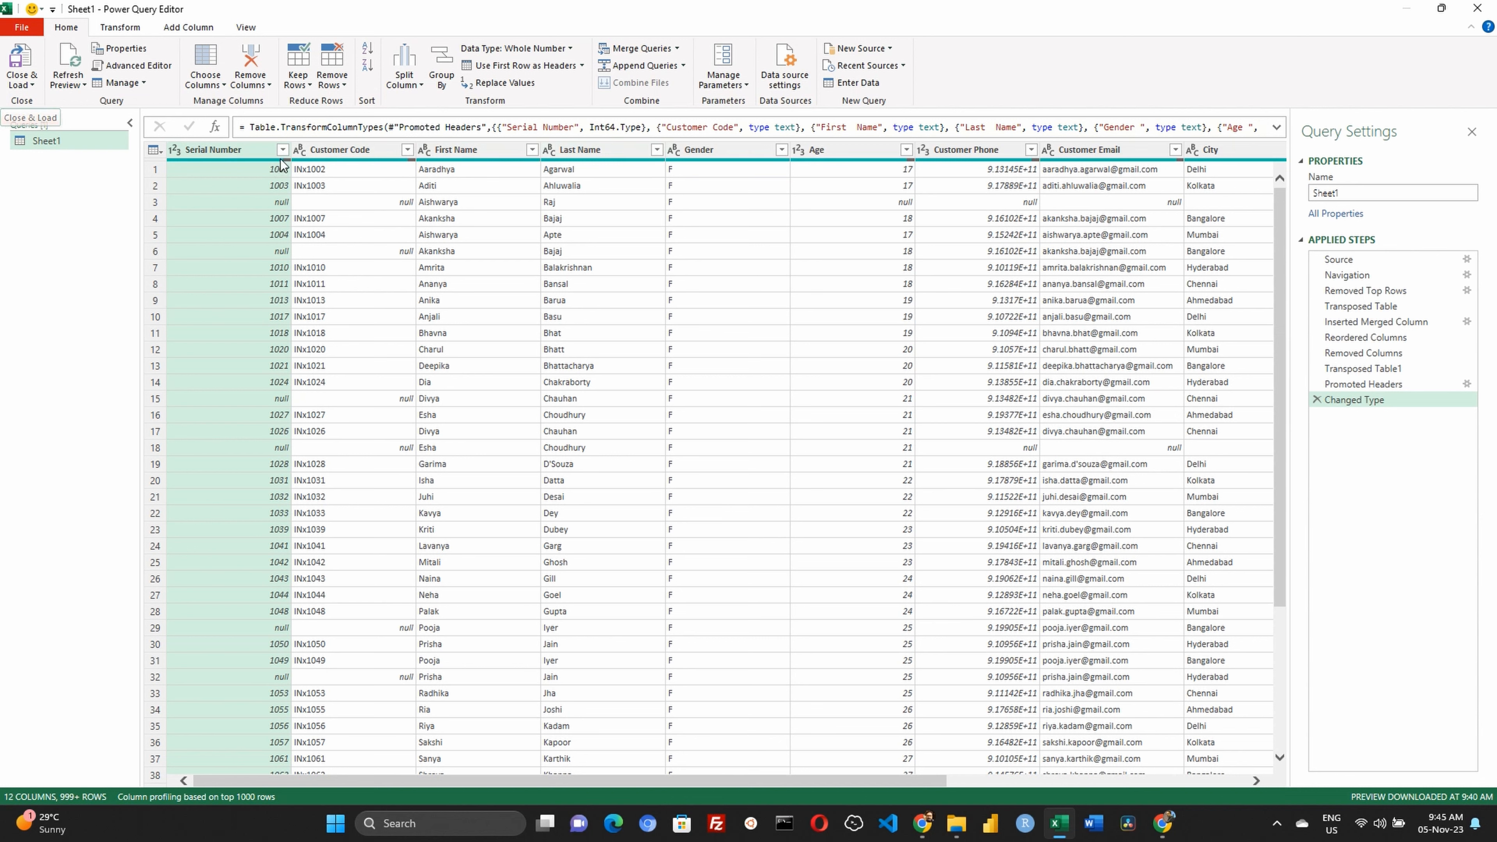
Filter the Customer Code column to exclude null values
left_click(353, 152)
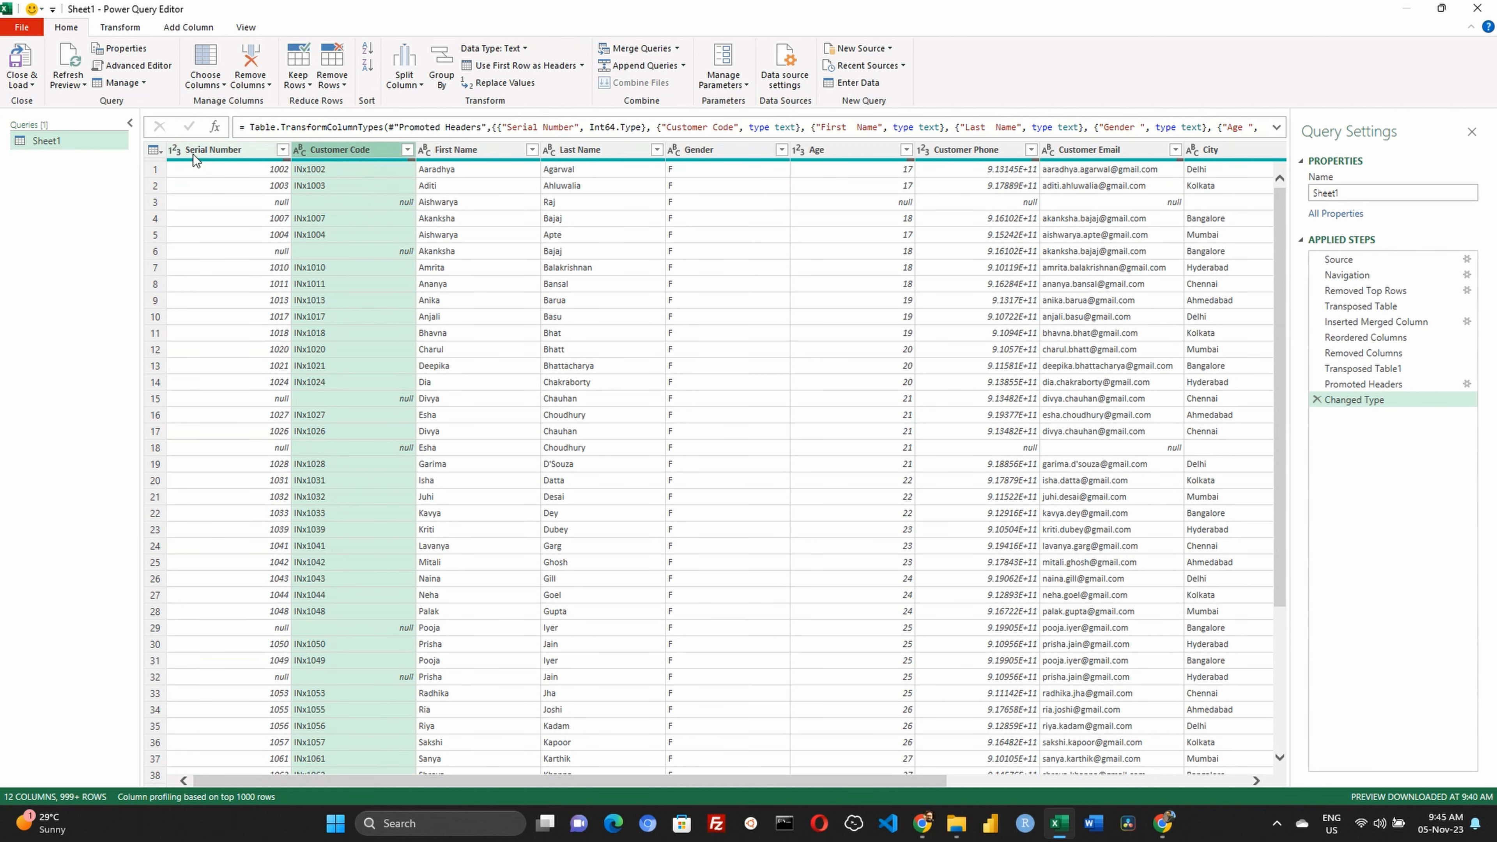
left_click(193, 155)
left_click(366, 151)
left_click(407, 150)
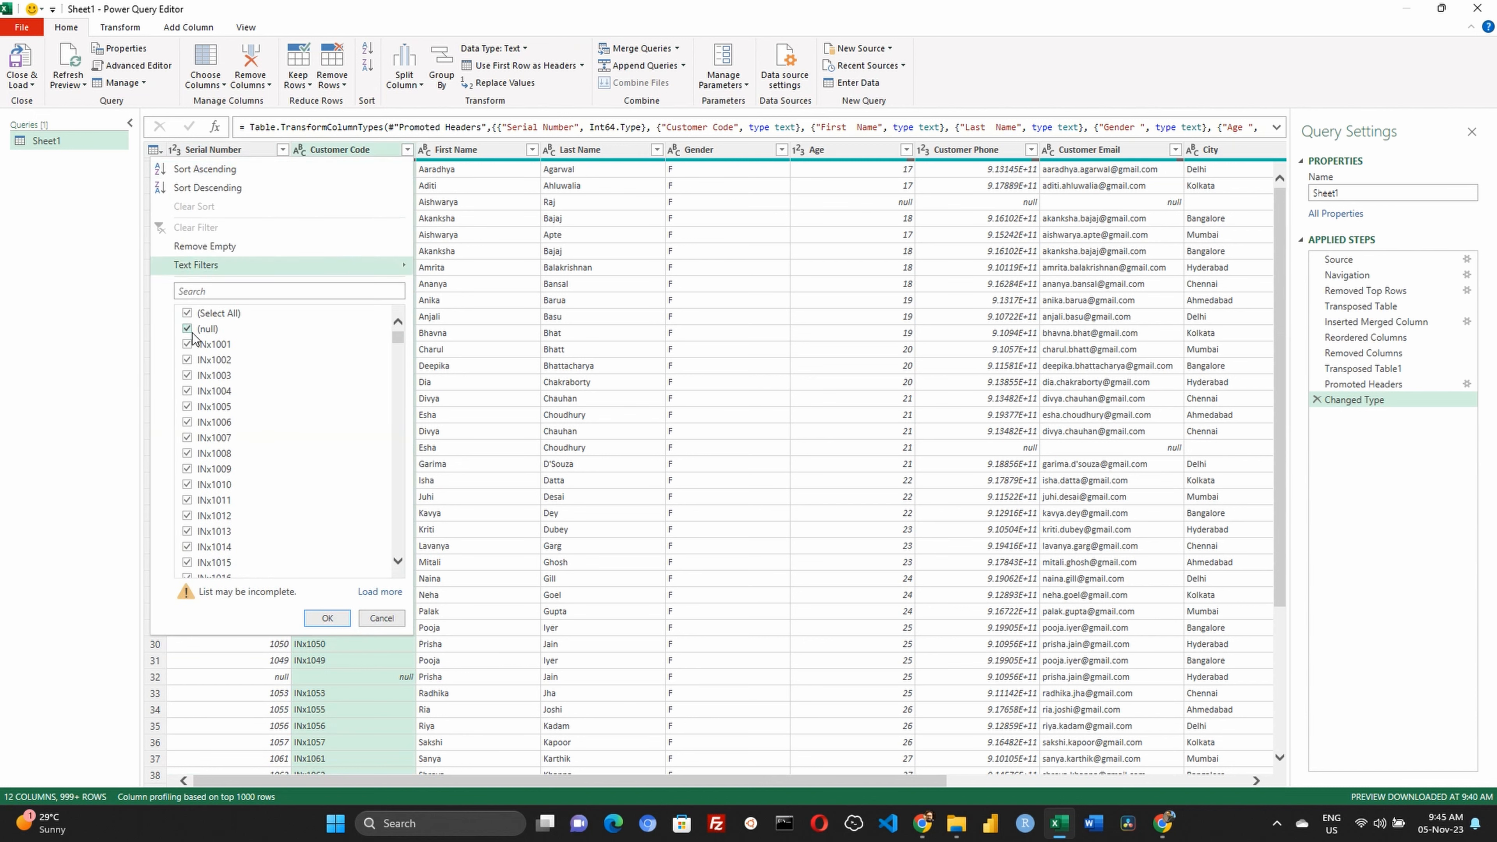
left_click(191, 331)
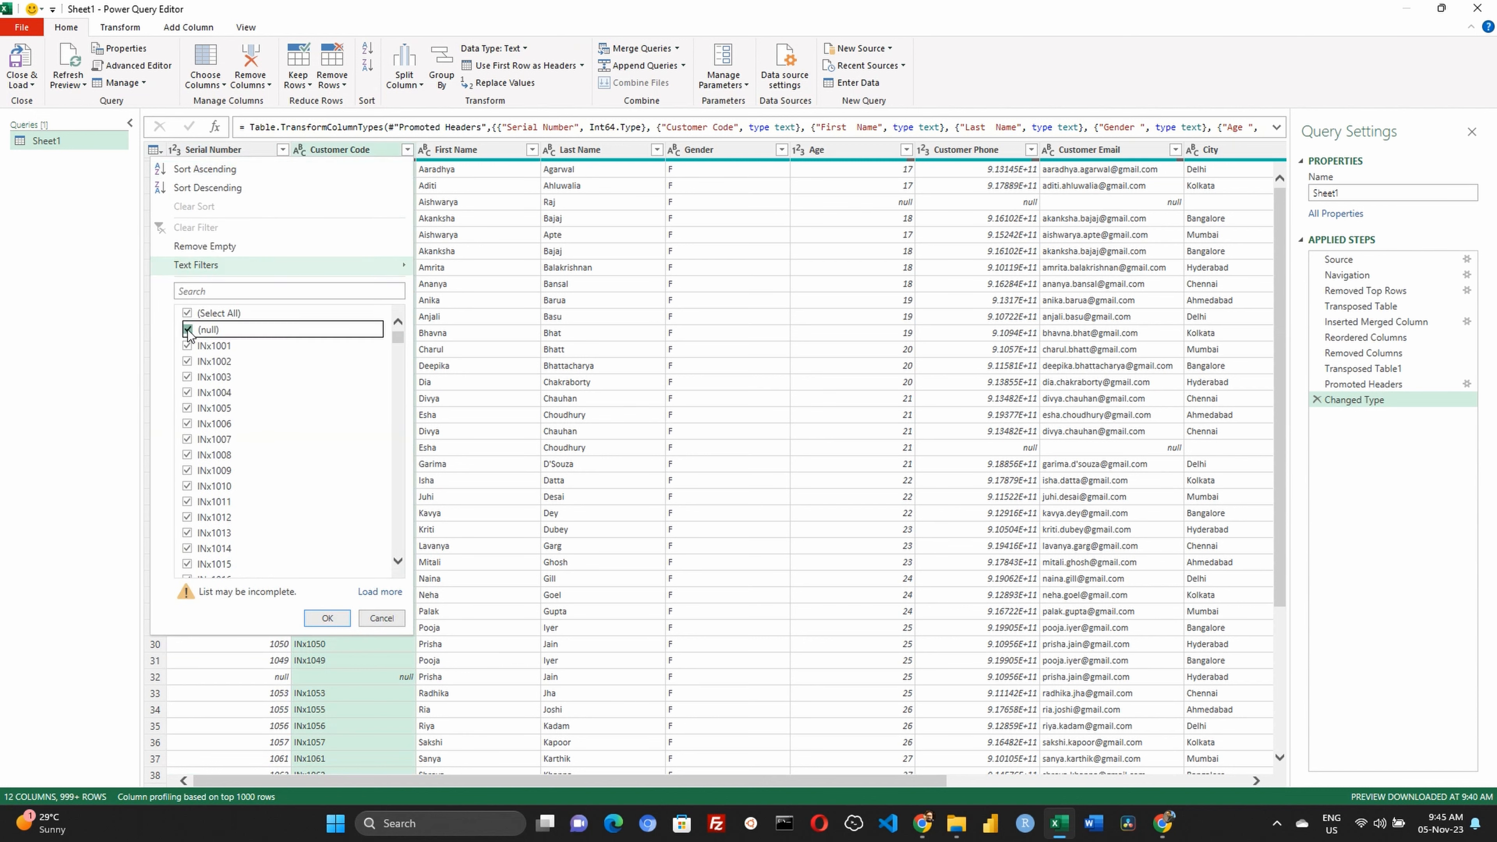
left_click(328, 618)
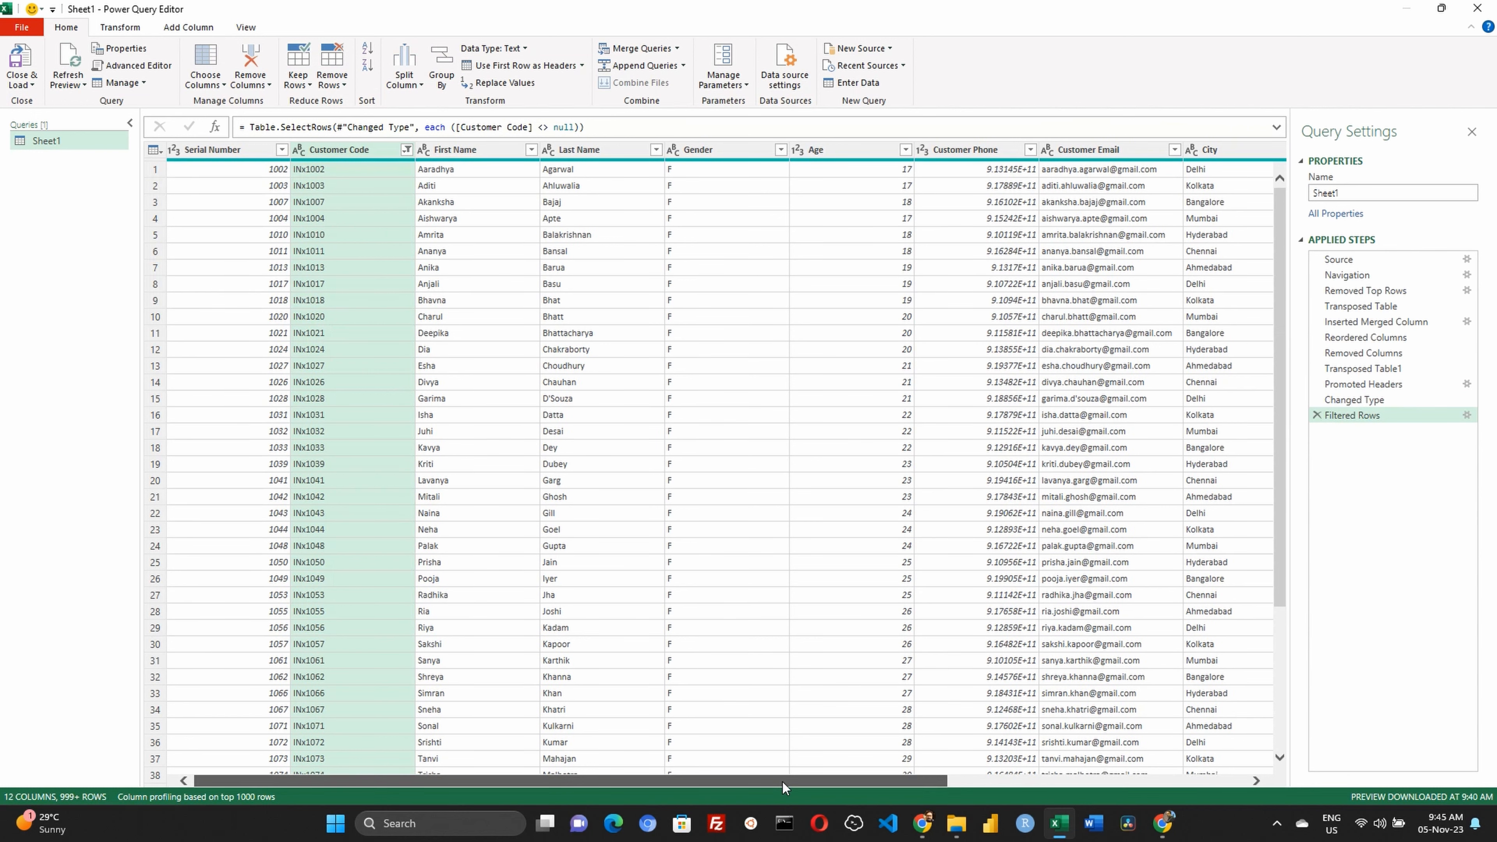
Split the Preferred Shipping Method column by a custom hyphen delimiter at the right-most occurrence
left_click_drag(783, 782, 1139, 783)
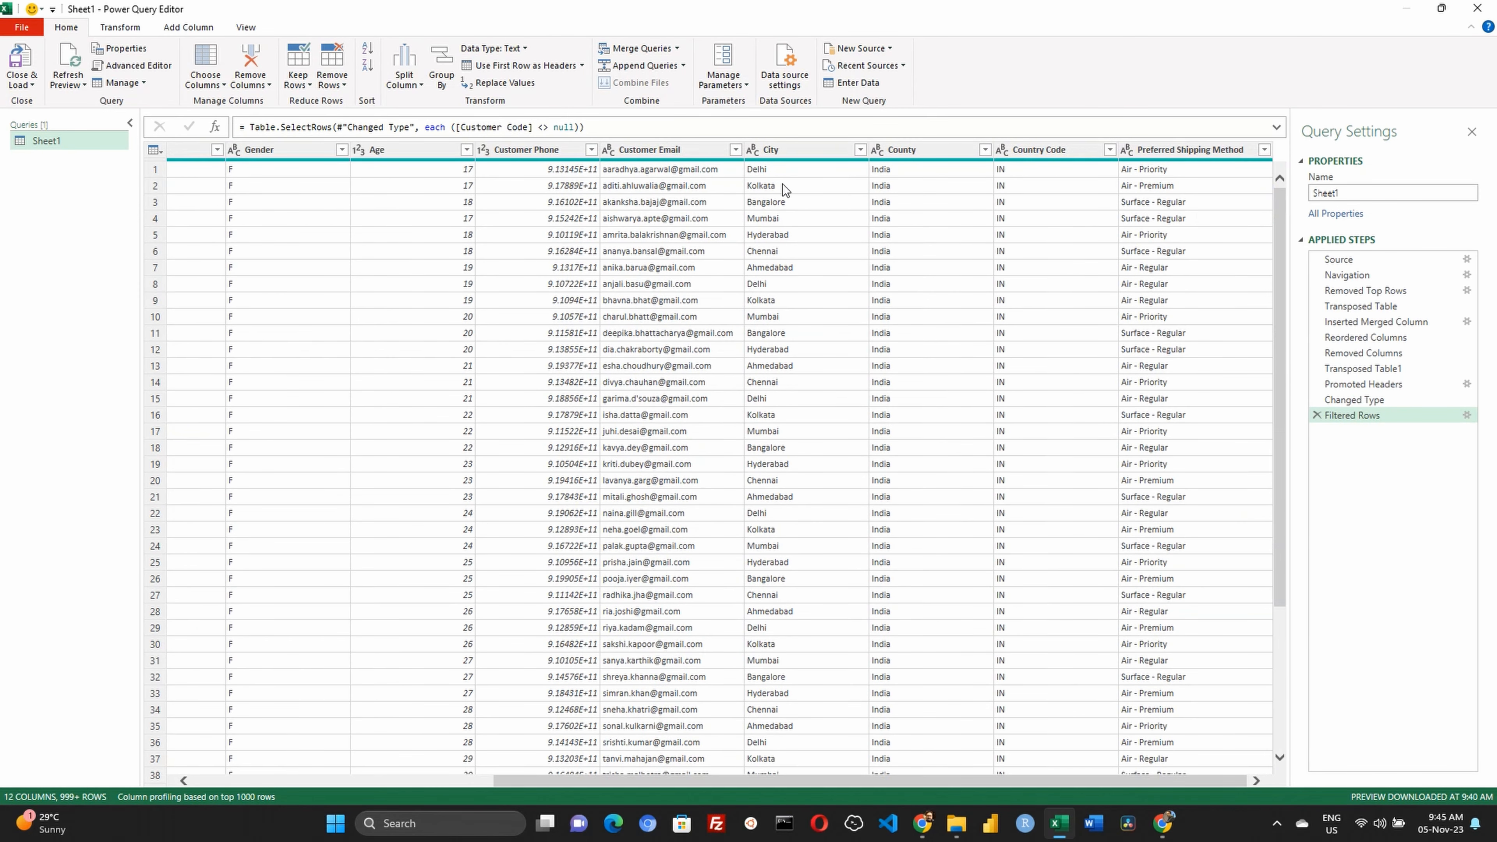
left_click(1183, 148)
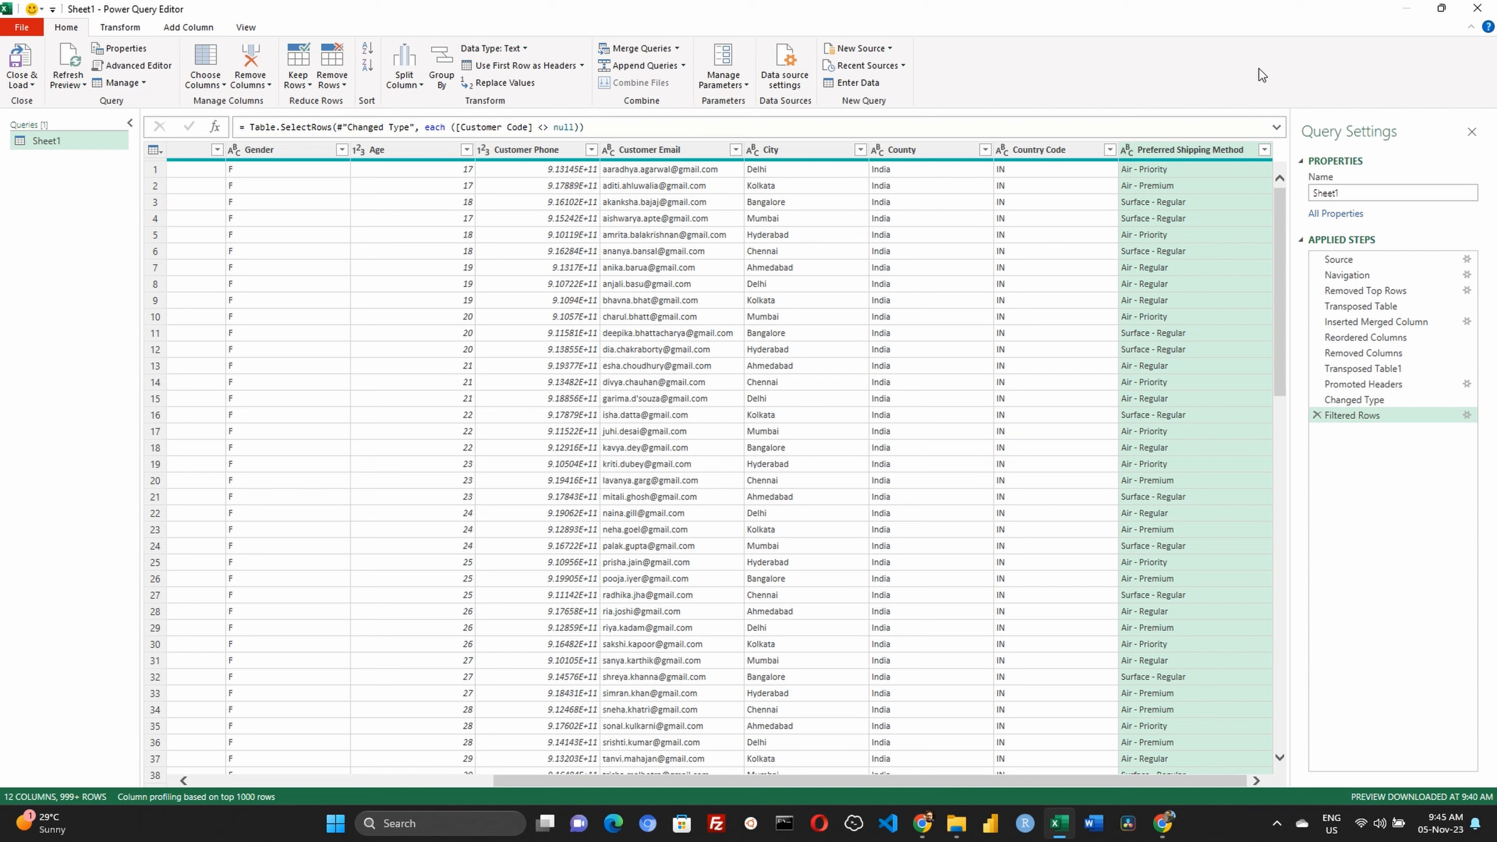
left_click(126, 30)
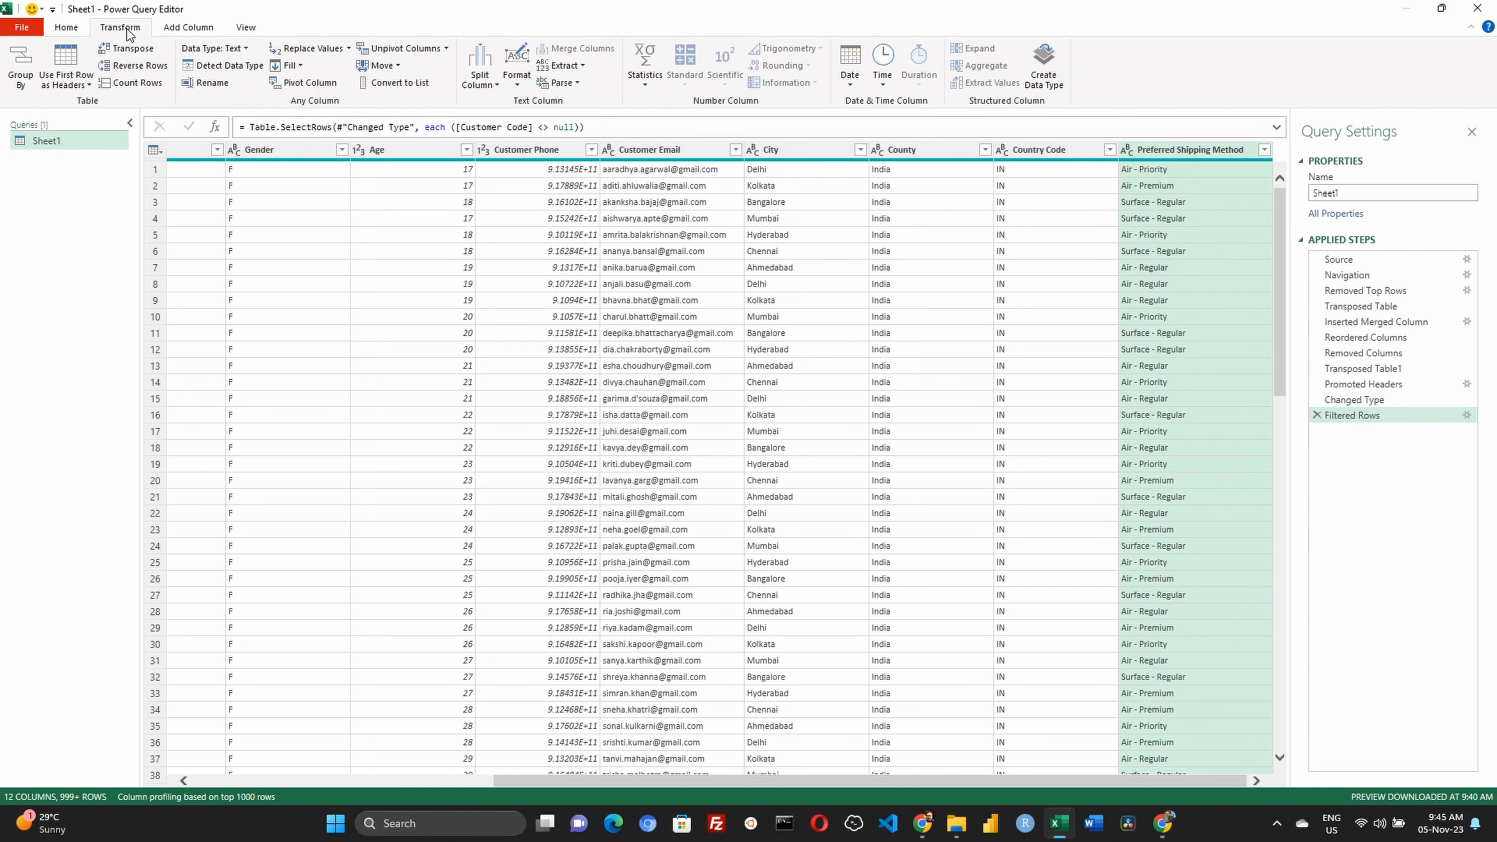
left_click(478, 82)
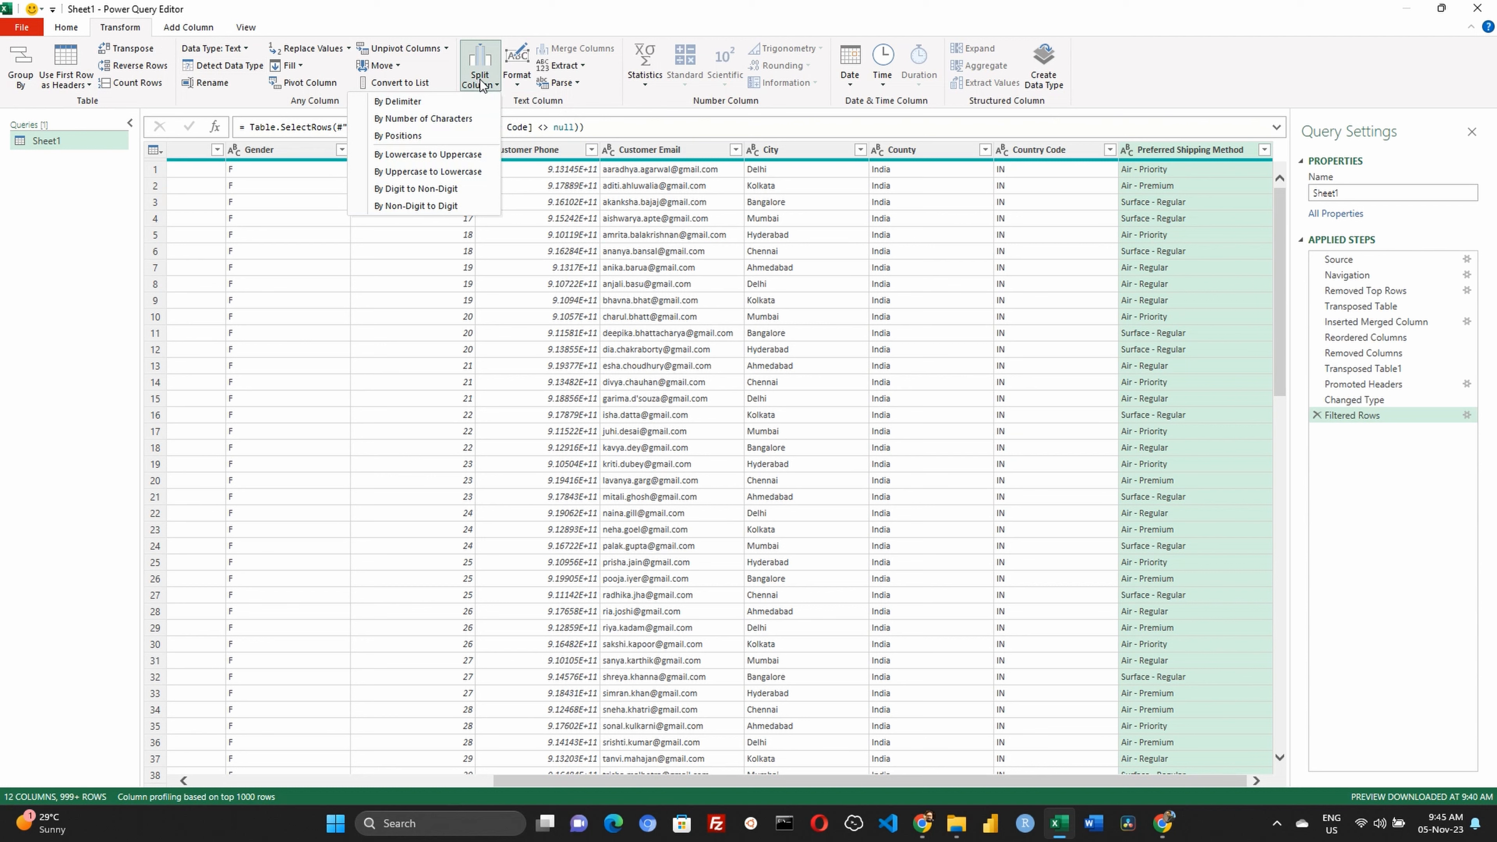
left_click(417, 103)
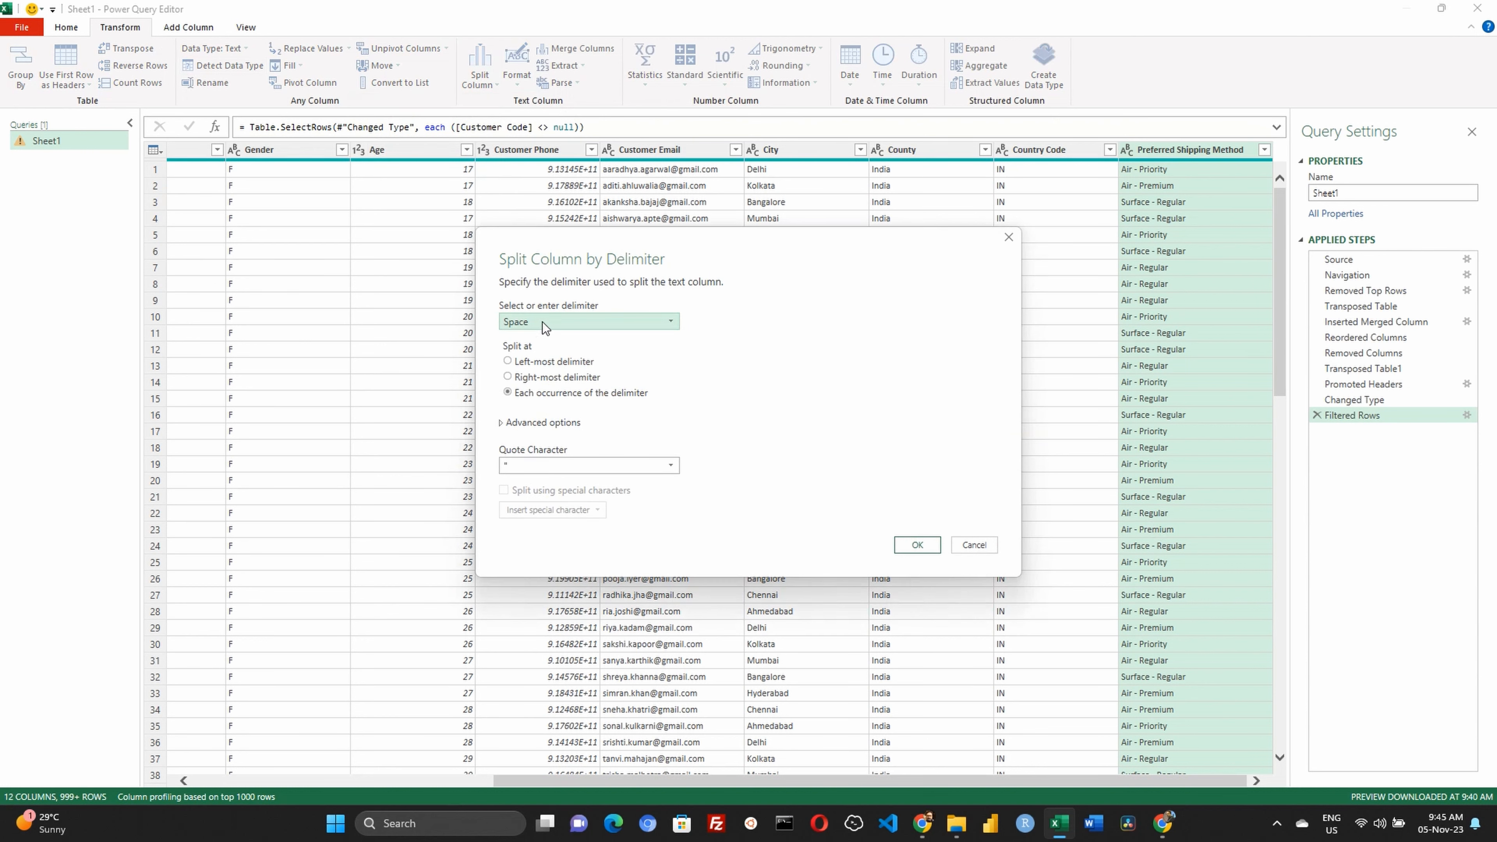
left_click(542, 322)
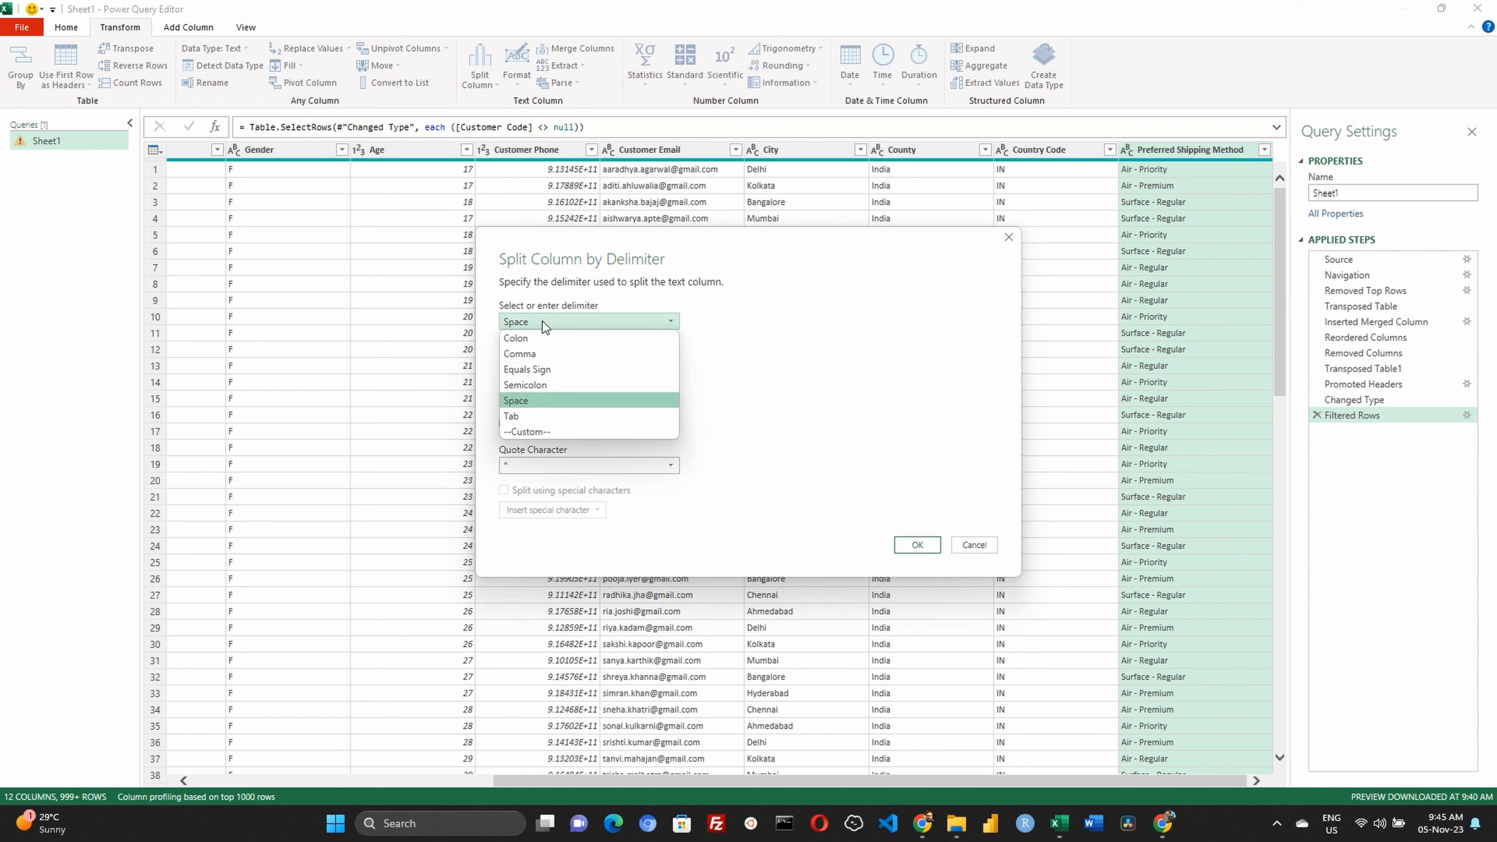
left_click(524, 431)
left_click(546, 341)
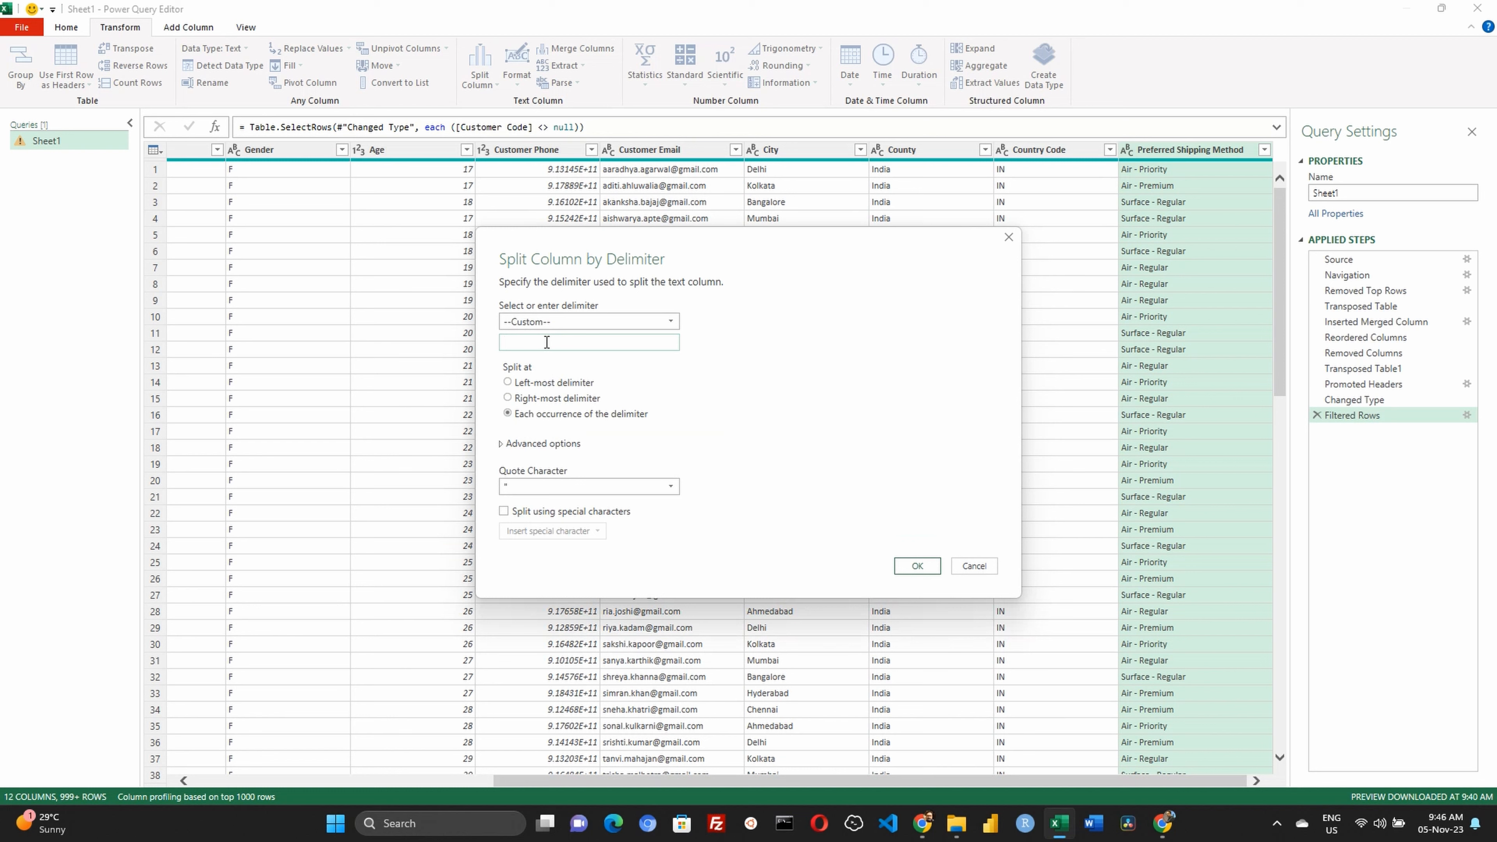
type("-")
left_click(570, 401)
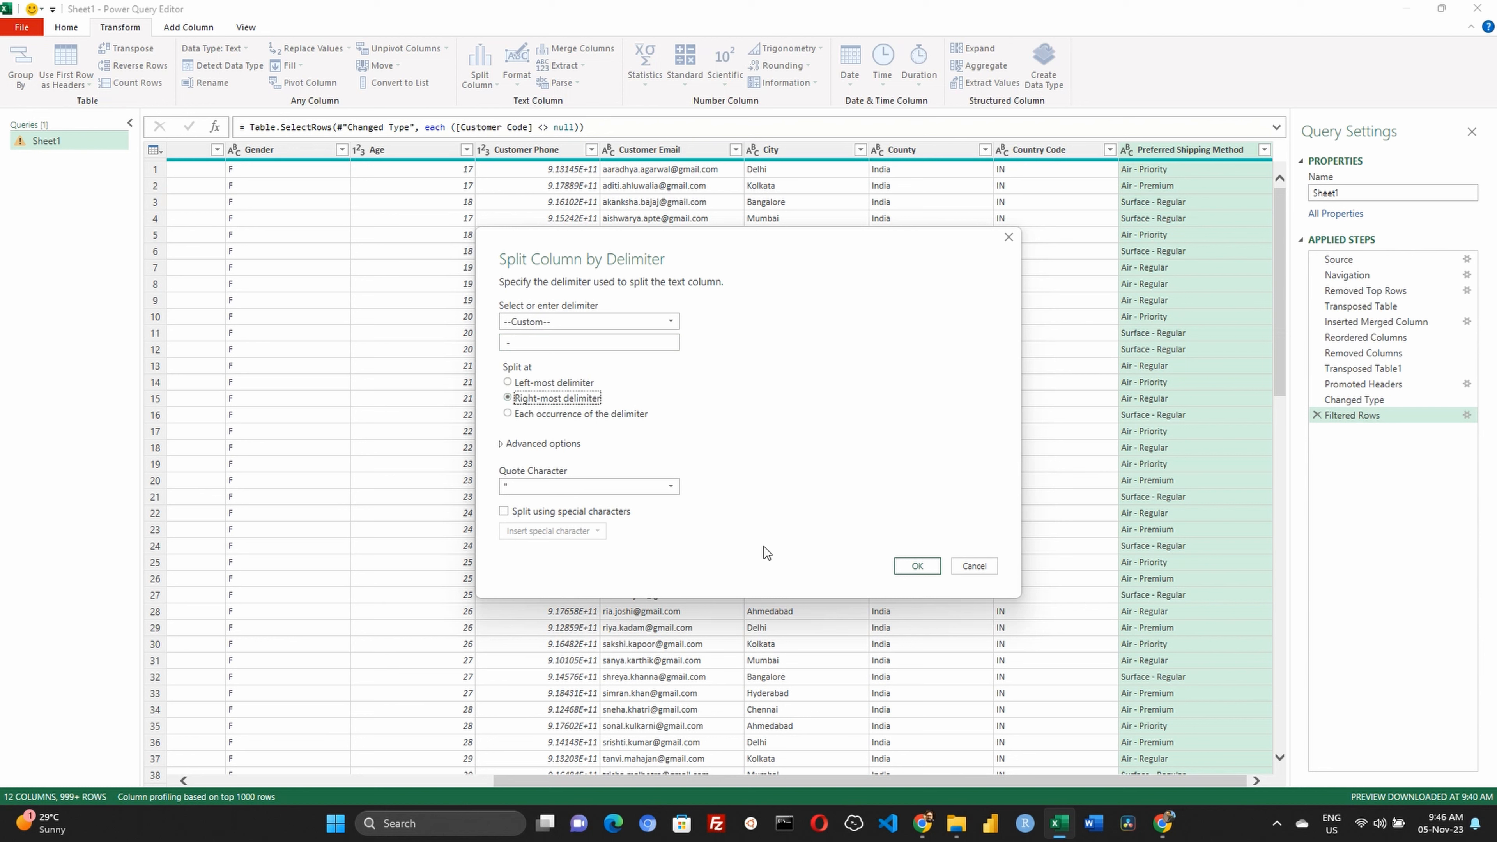
left_click(915, 567)
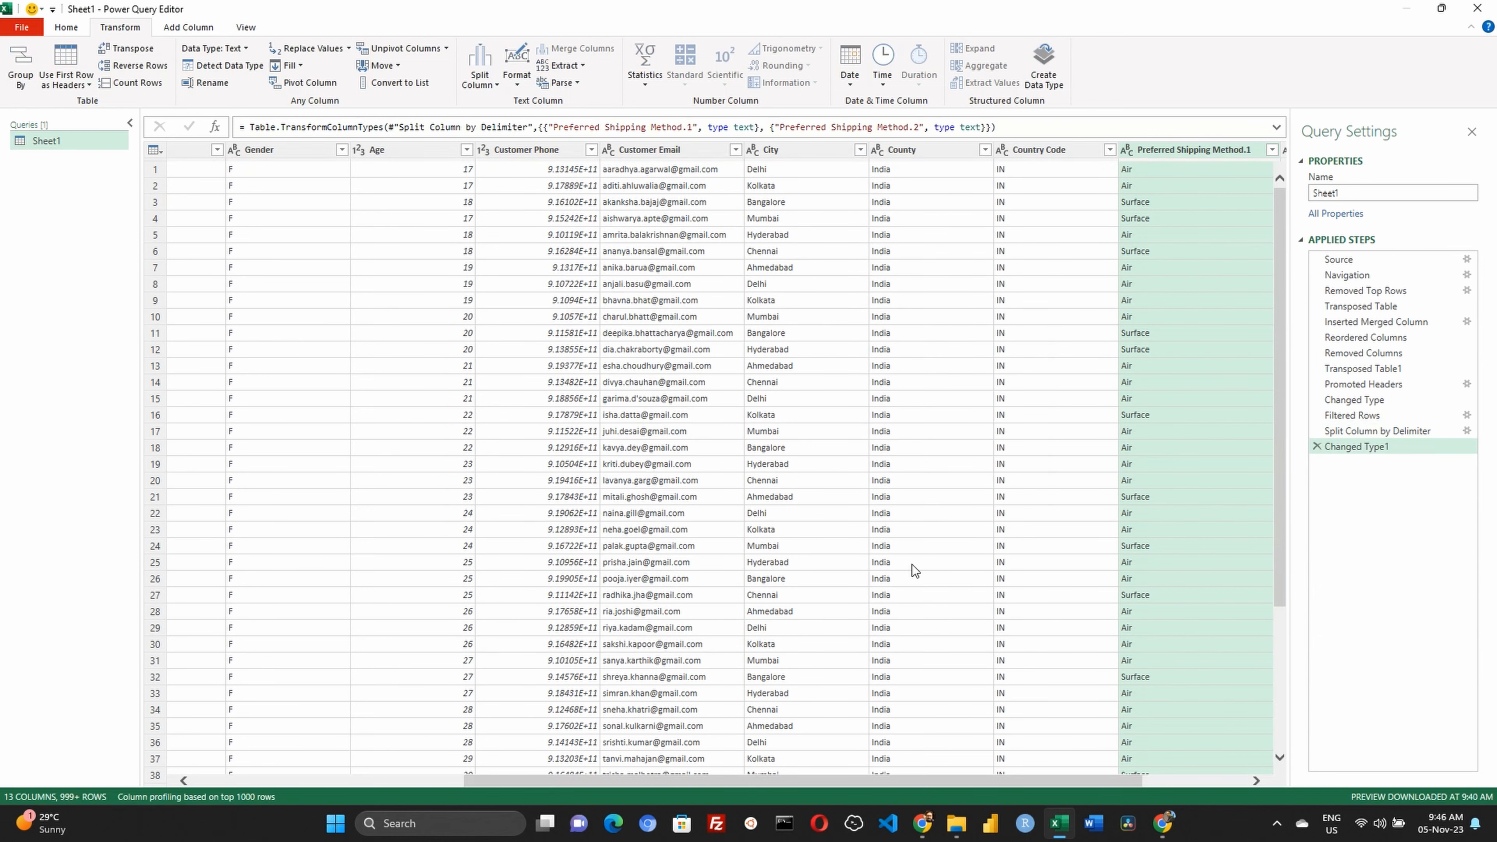
Rename the Preferred Shipping Method.1 column as Transport Method
left_click_drag(1108, 783, 1227, 787)
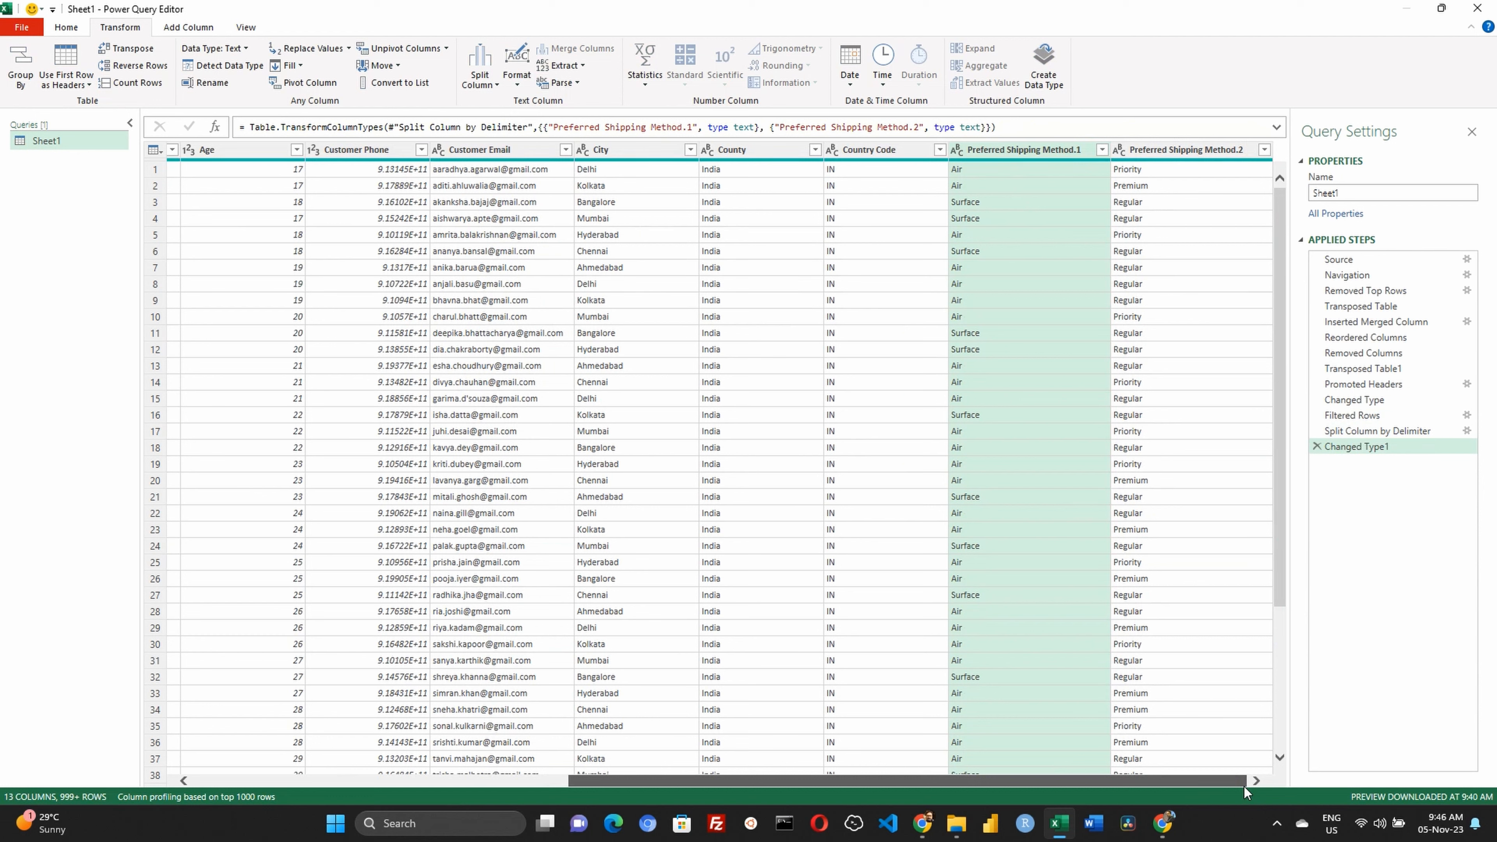
double_click(1051, 150)
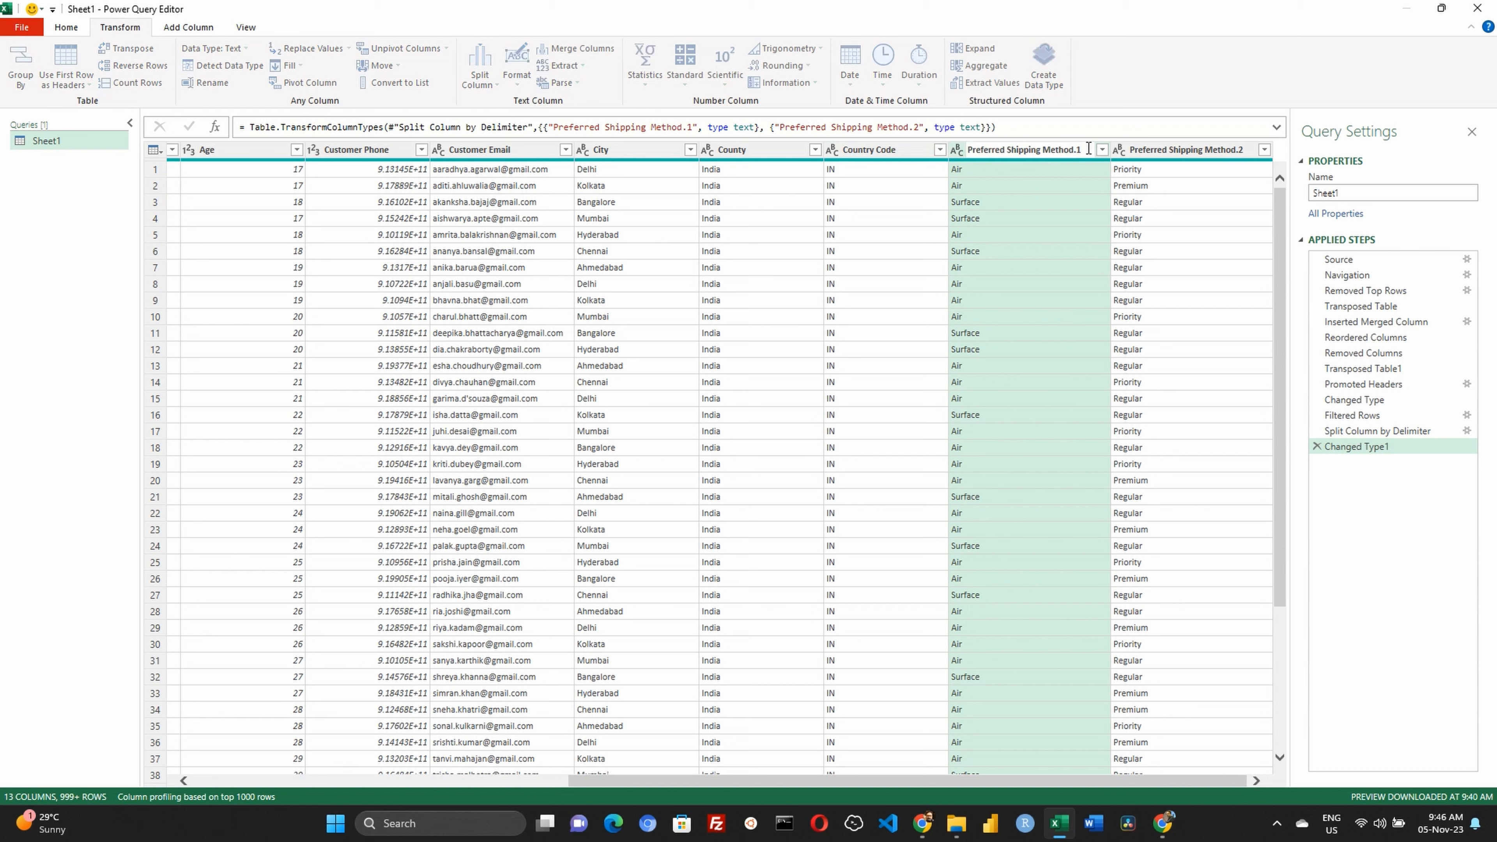
type("Transport Method")
key("Return")
Rename the Preferred Shipping Method.2 column as Priority Level
double_click(1211, 151)
type("Priority ")
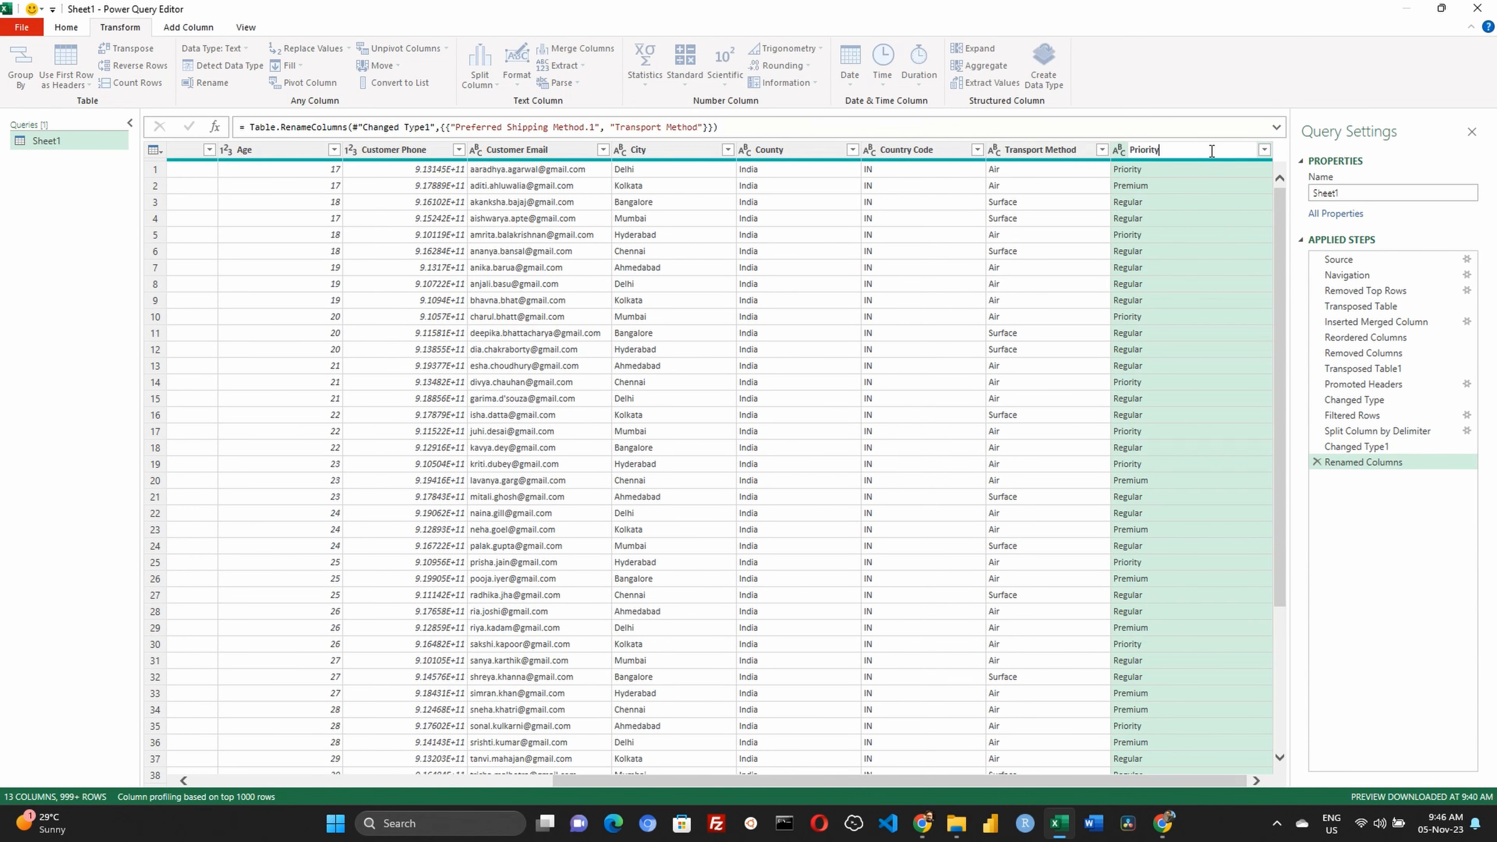
type("Level")
key("Return")
Add a column from examples that combines First Name and Last Name, separated by a space, using the first customer's full name as the sample
left_click_drag(1175, 781, 554, 800)
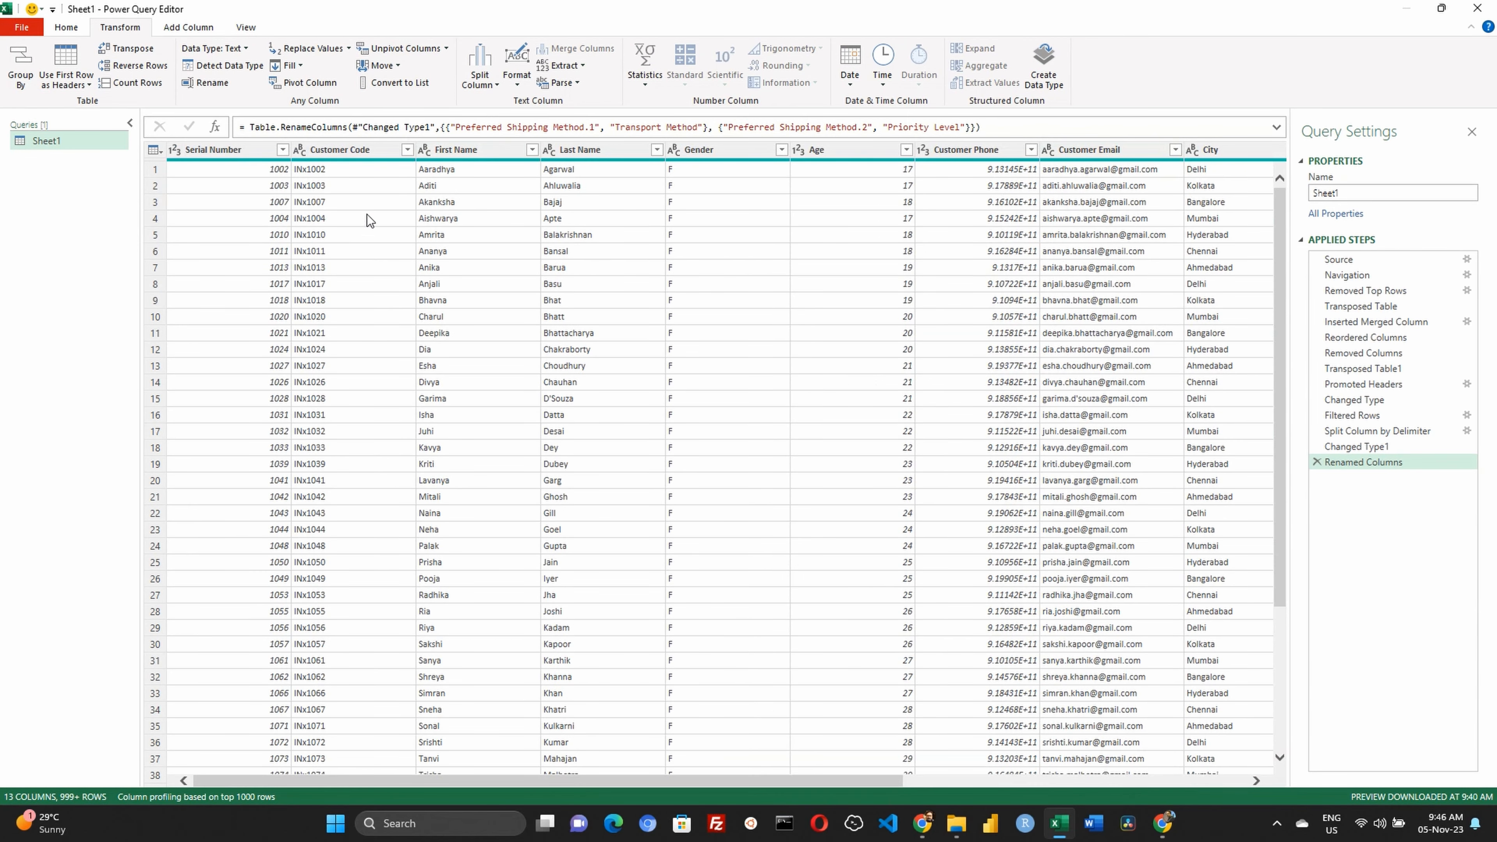
left_click(689, 151)
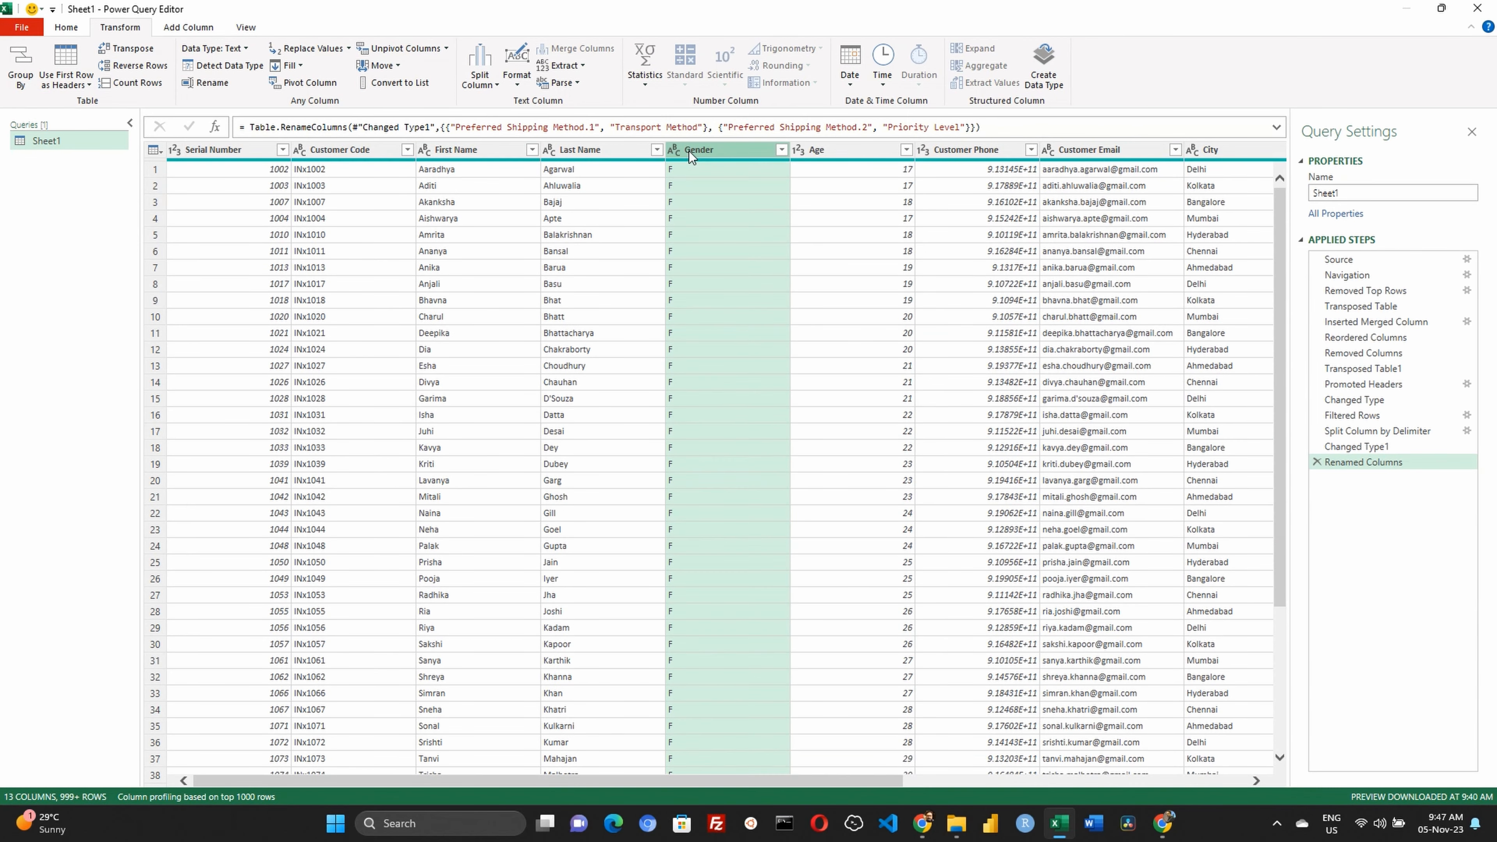
left_click(446, 151)
left_click(580, 151, "ctrl")
left_click(725, 151)
left_click(466, 151)
left_click(588, 151, "ctrl")
left_click(188, 27)
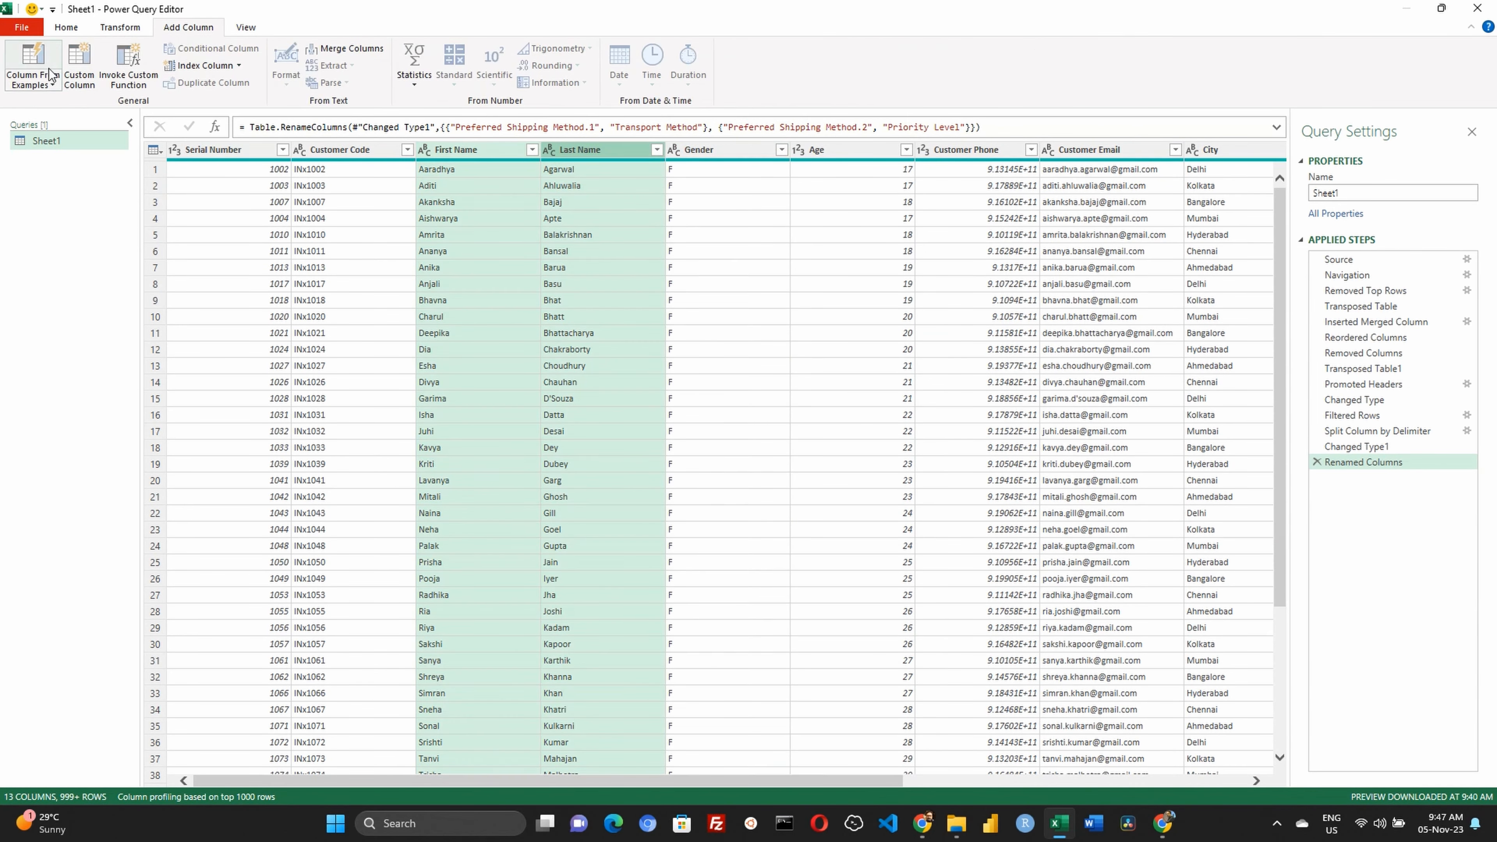
left_click(33, 59)
left_click(1126, 220)
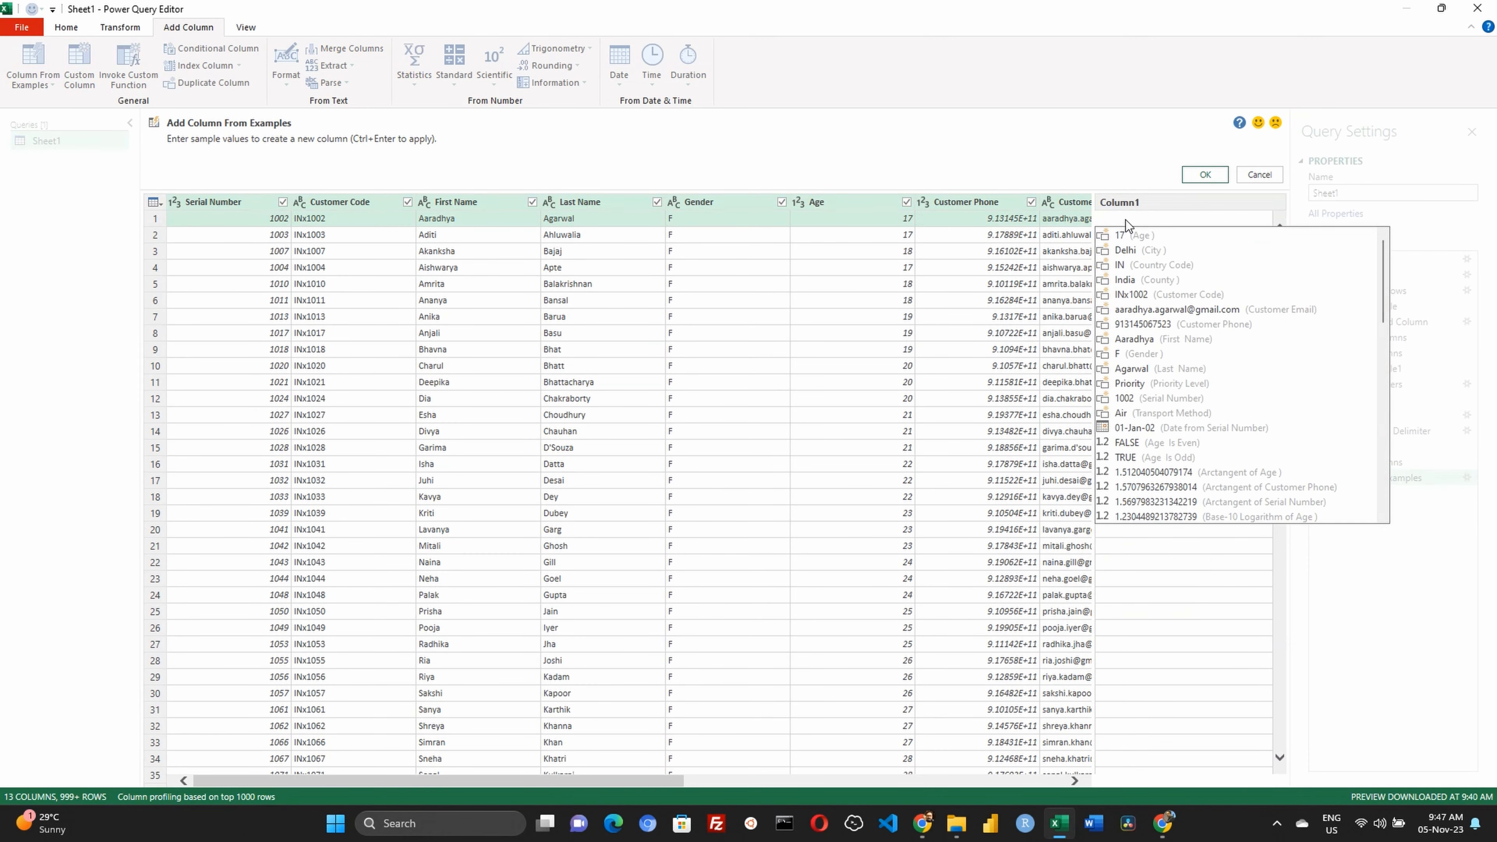
type("Aa")
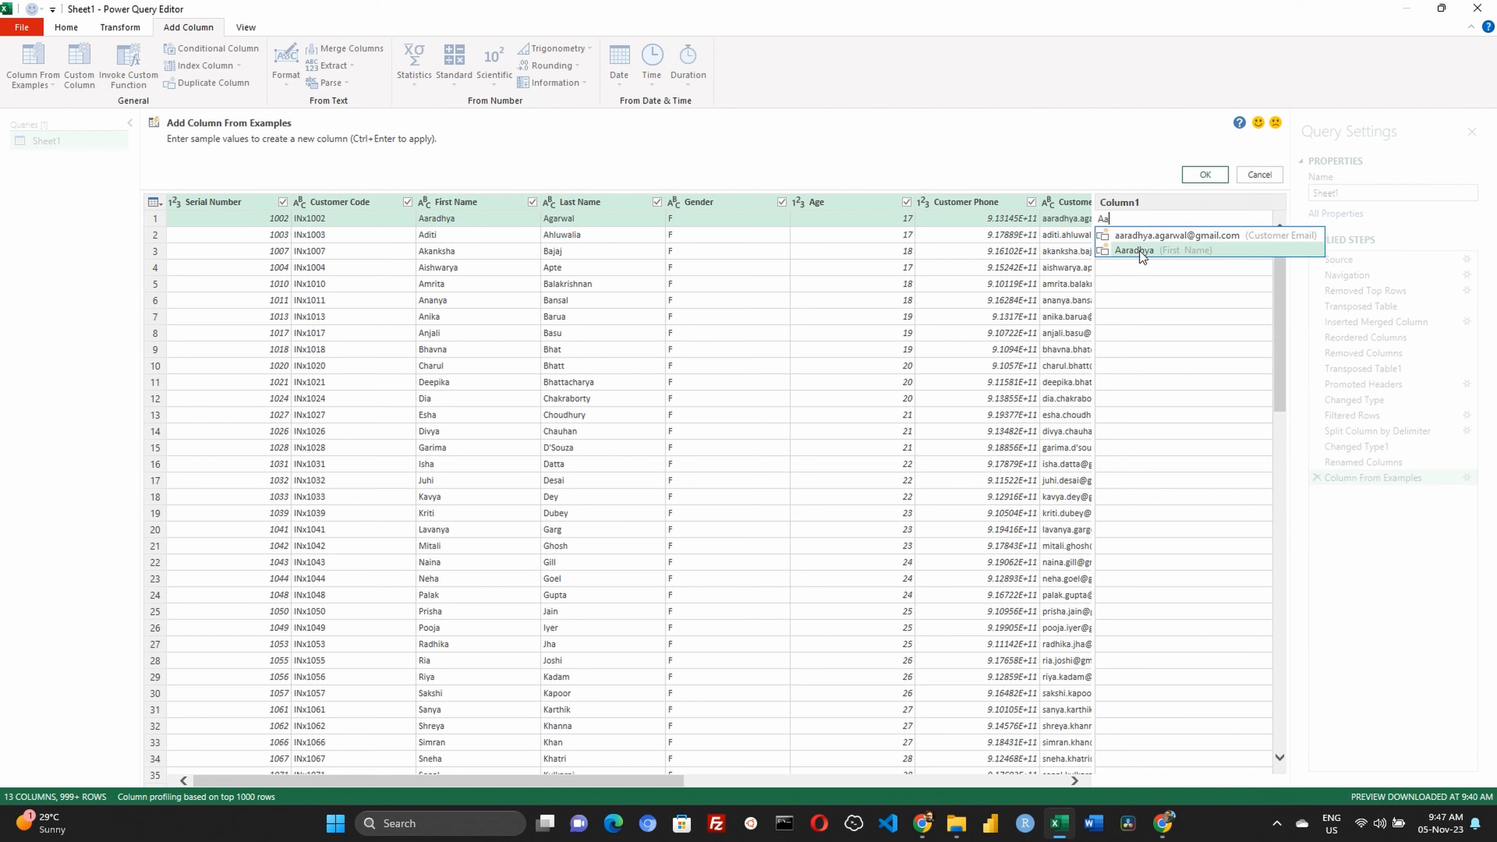
left_click(1139, 251)
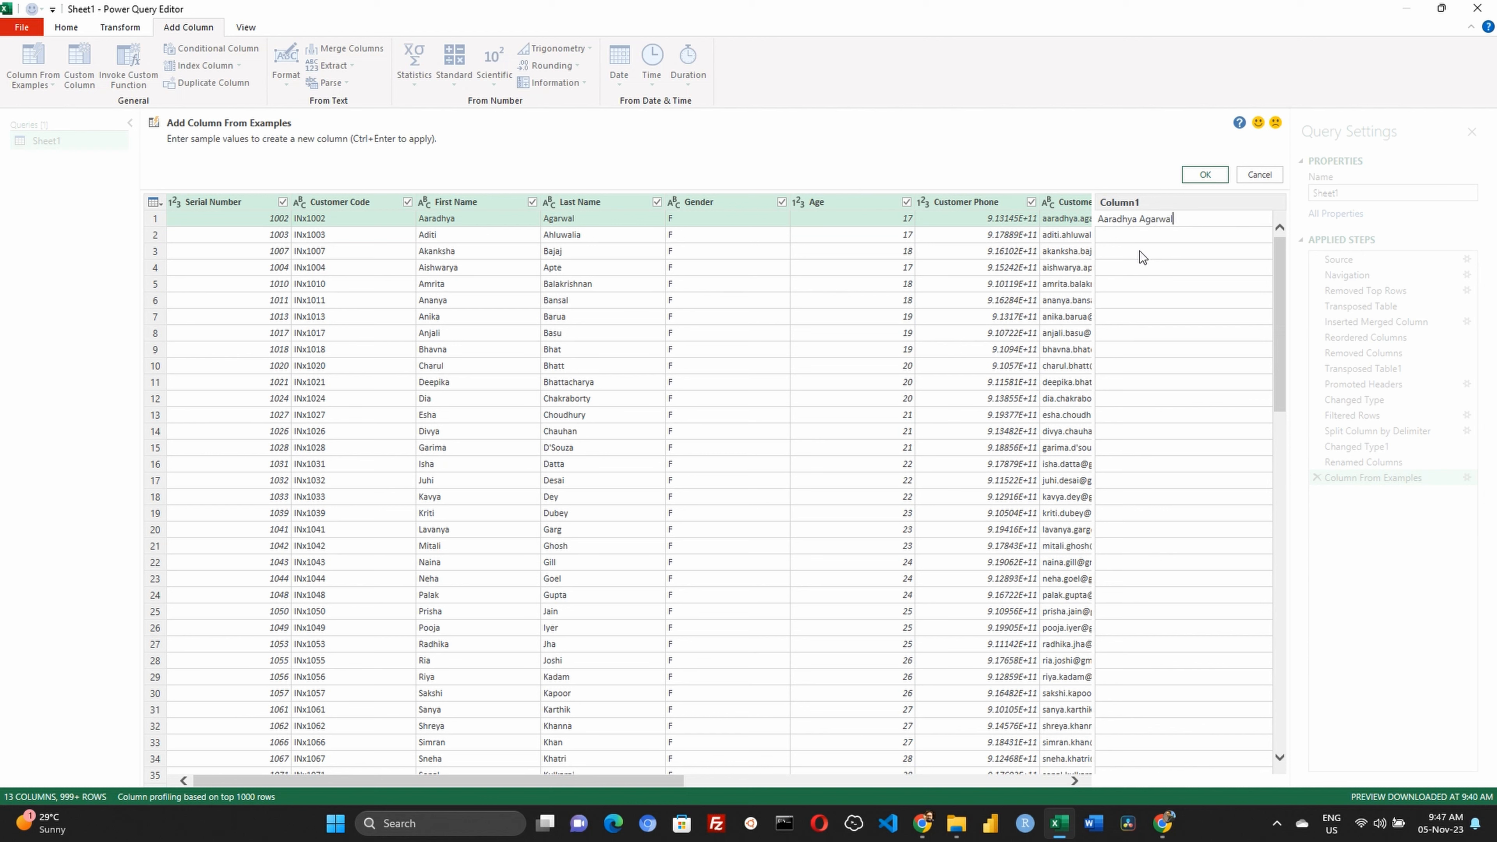
key("Return")
left_click(1204, 219)
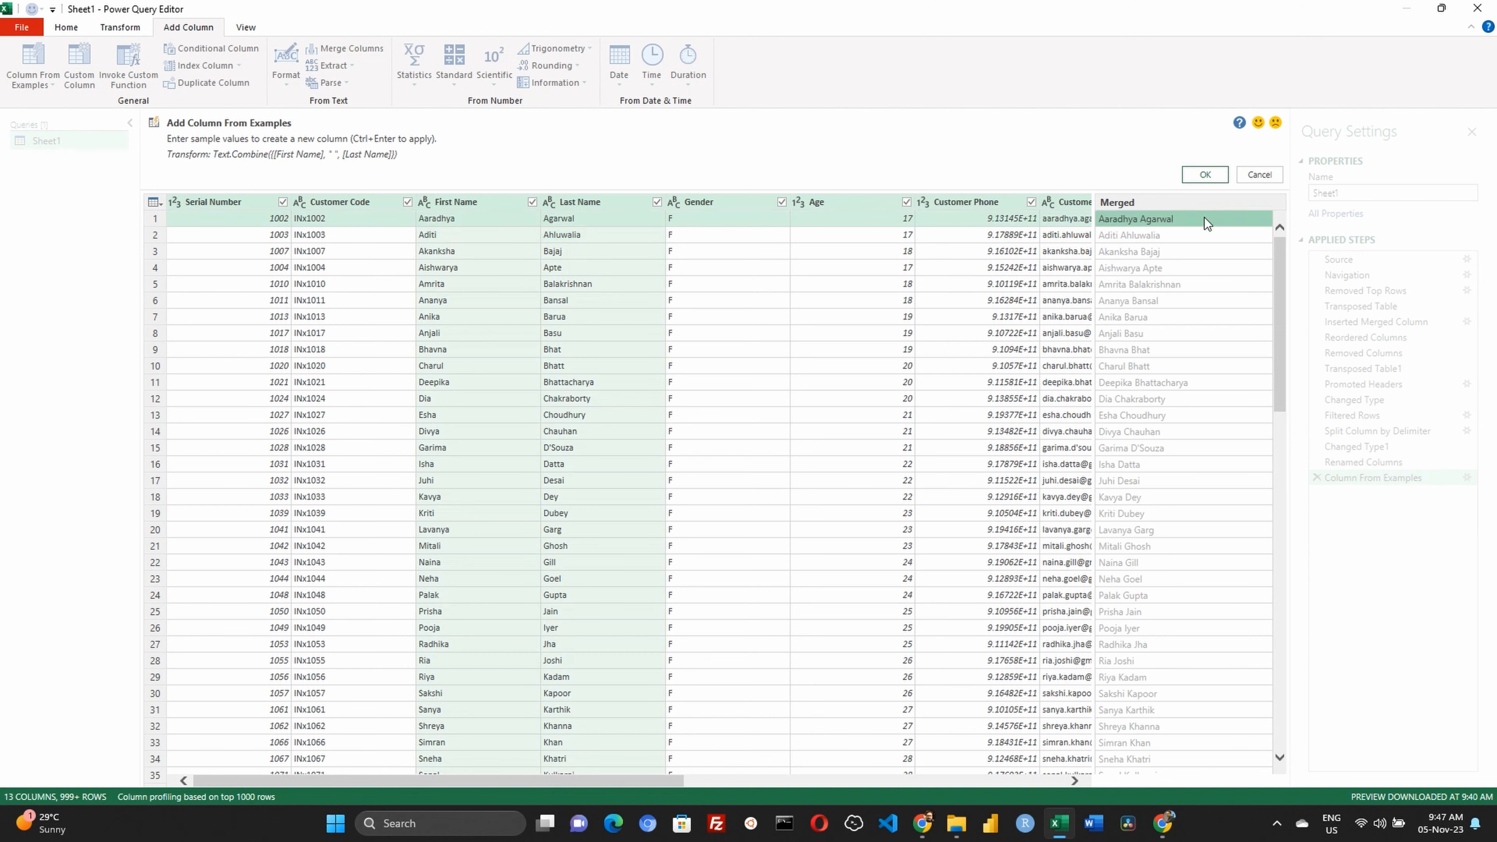
left_click(1205, 174)
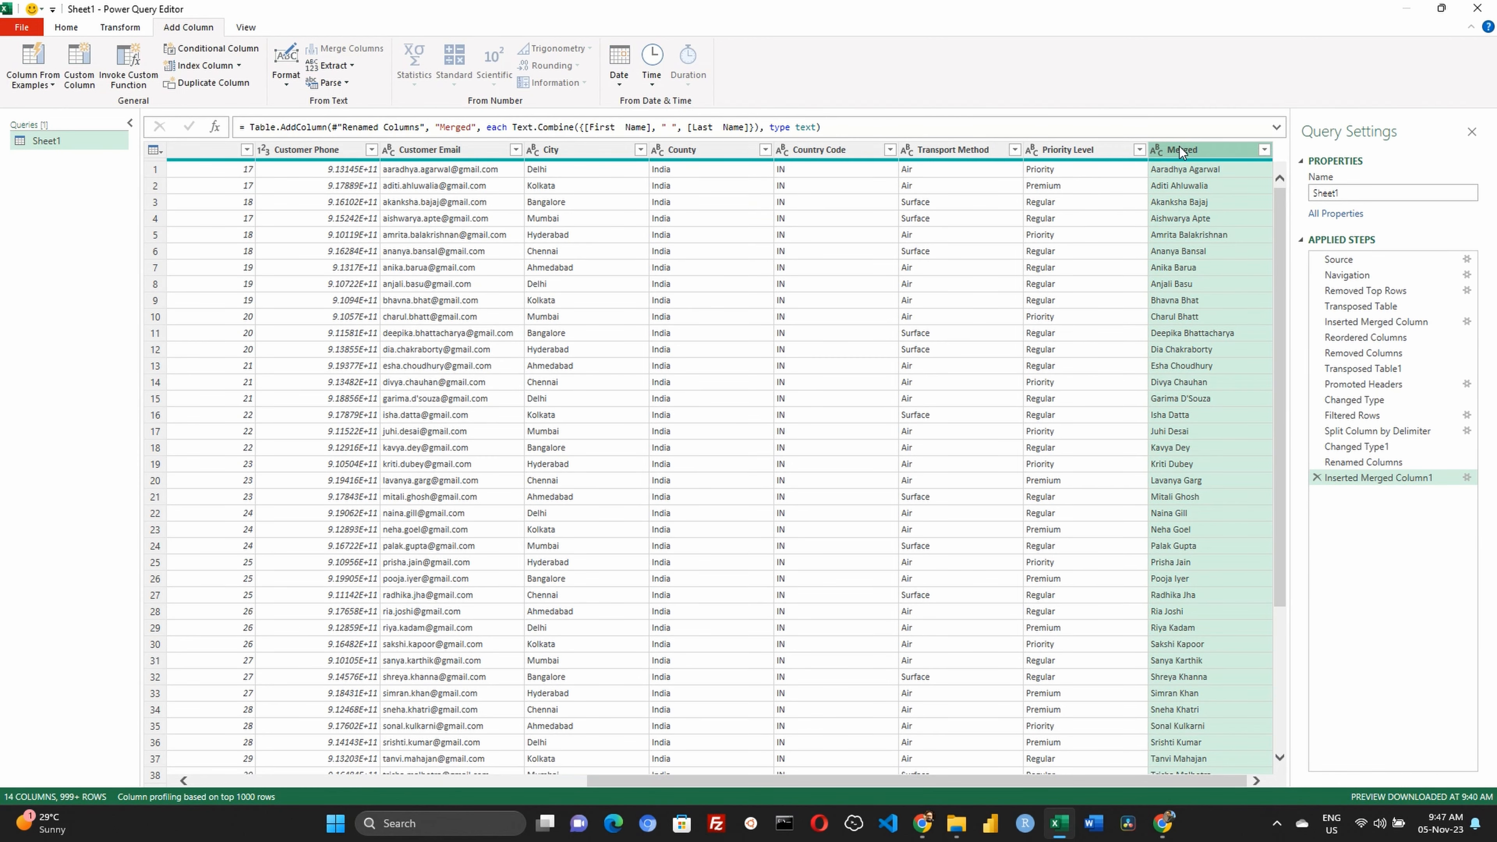
Rename the merged name column as Full Name and move it directly after the Last Name column
double_click(1191, 149)
type("Full Name")
key("Return")
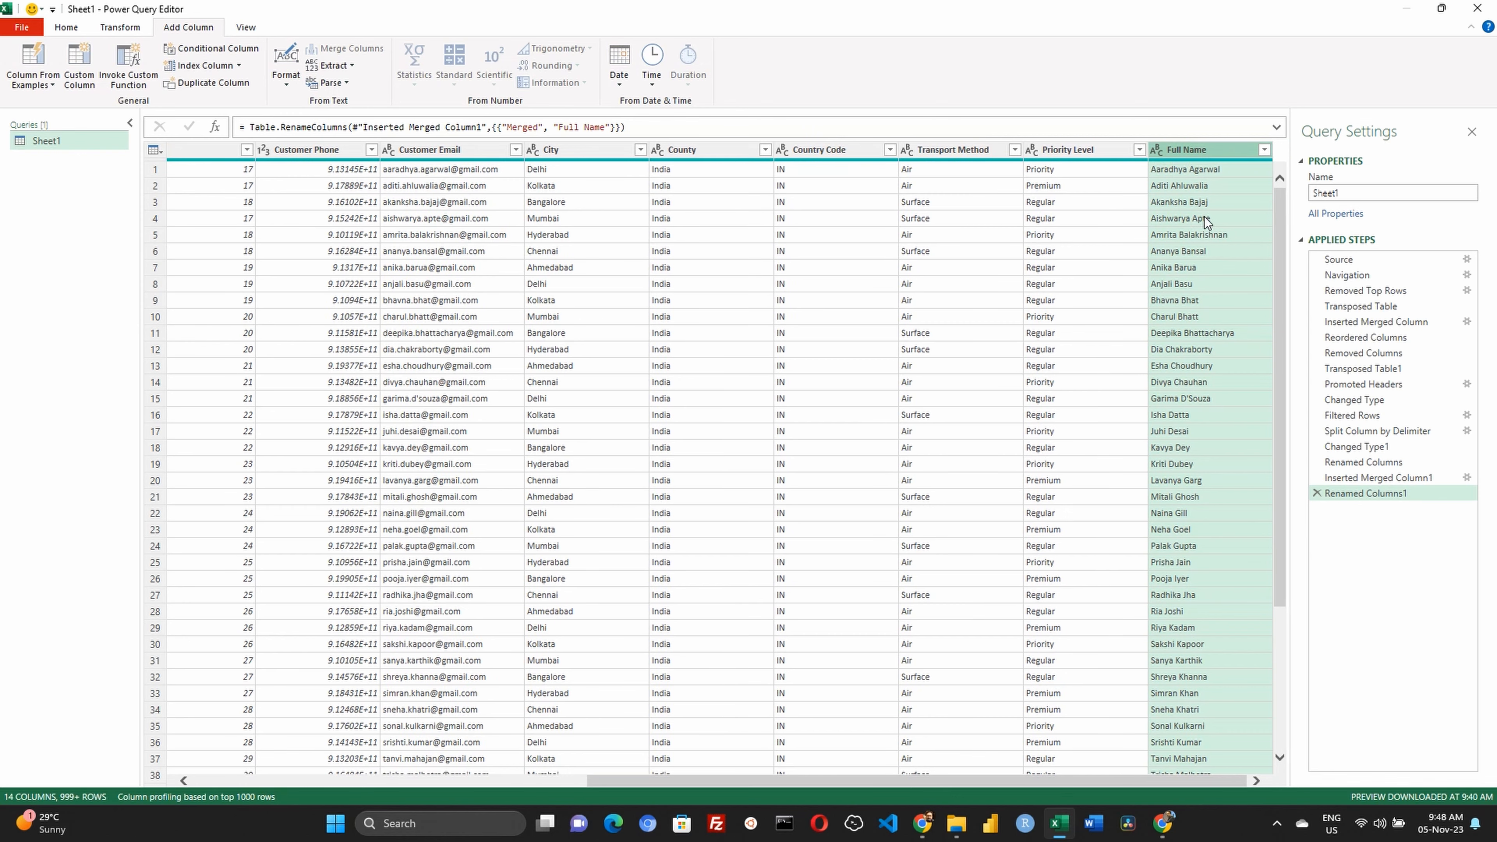
mouse_move(1208, 150)
left_mouse_down()
mouse_move(197, 150)
mouse_move(41, 139)
mouse_move(33, 118)
mouse_move(171, 150)
left_mouse_up()
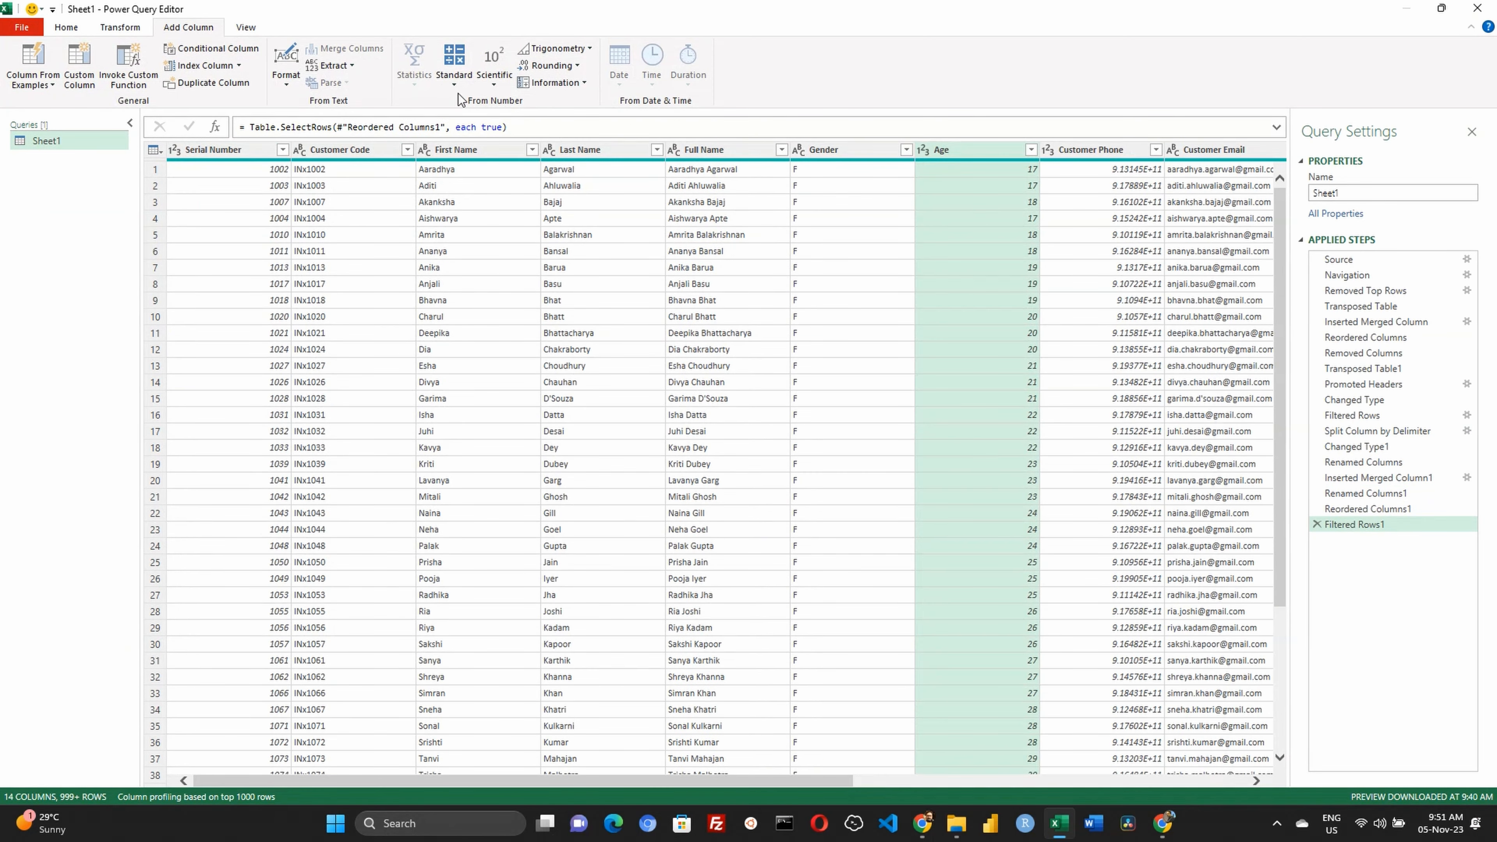
Close the query editor and load the cleaned query into the Excel workbook
left_click(66, 27)
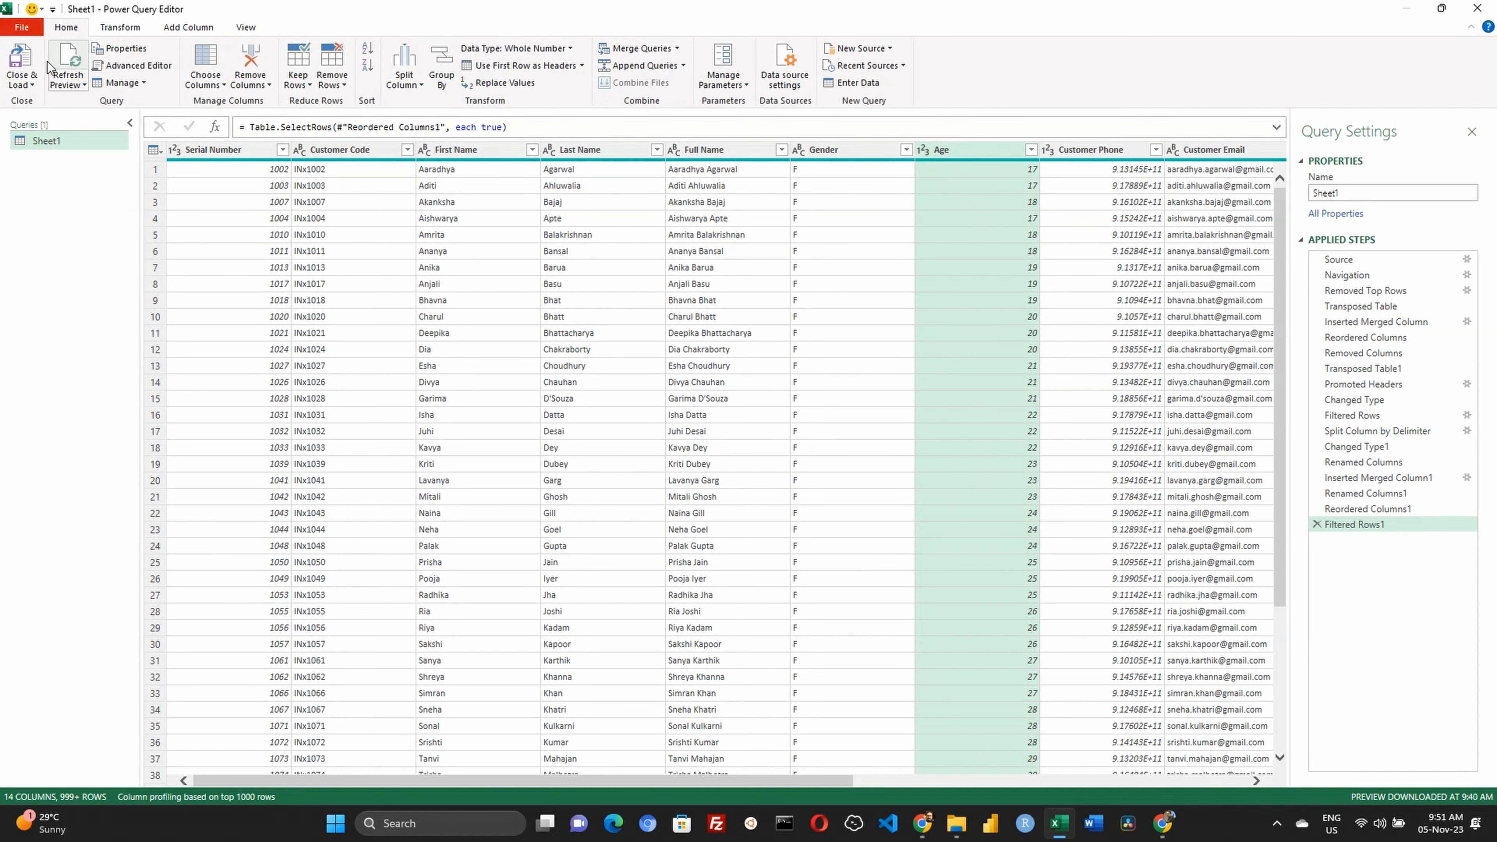
left_click(18, 79)
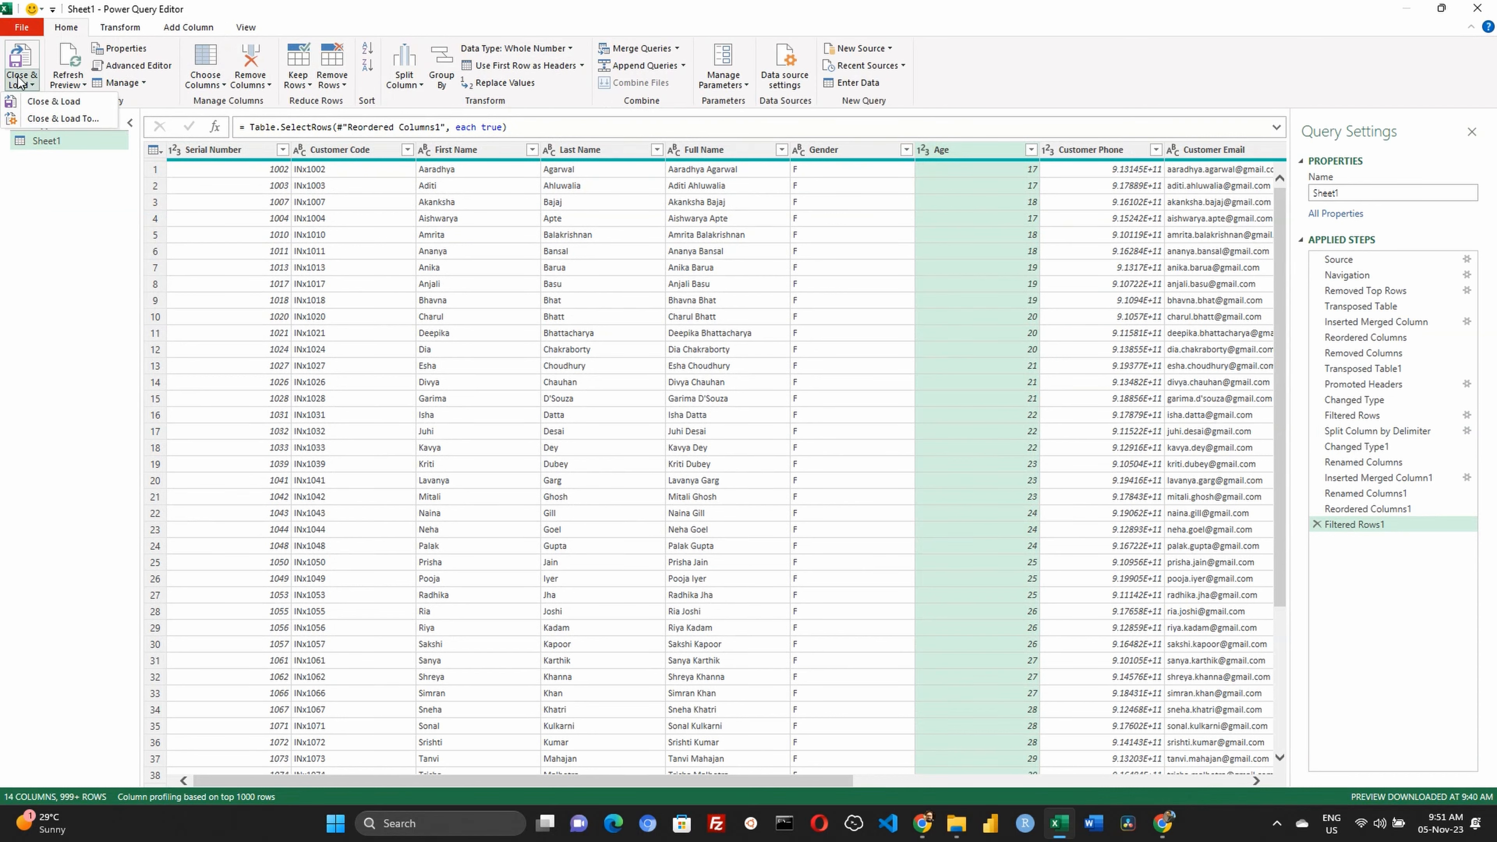
left_click(53, 103)
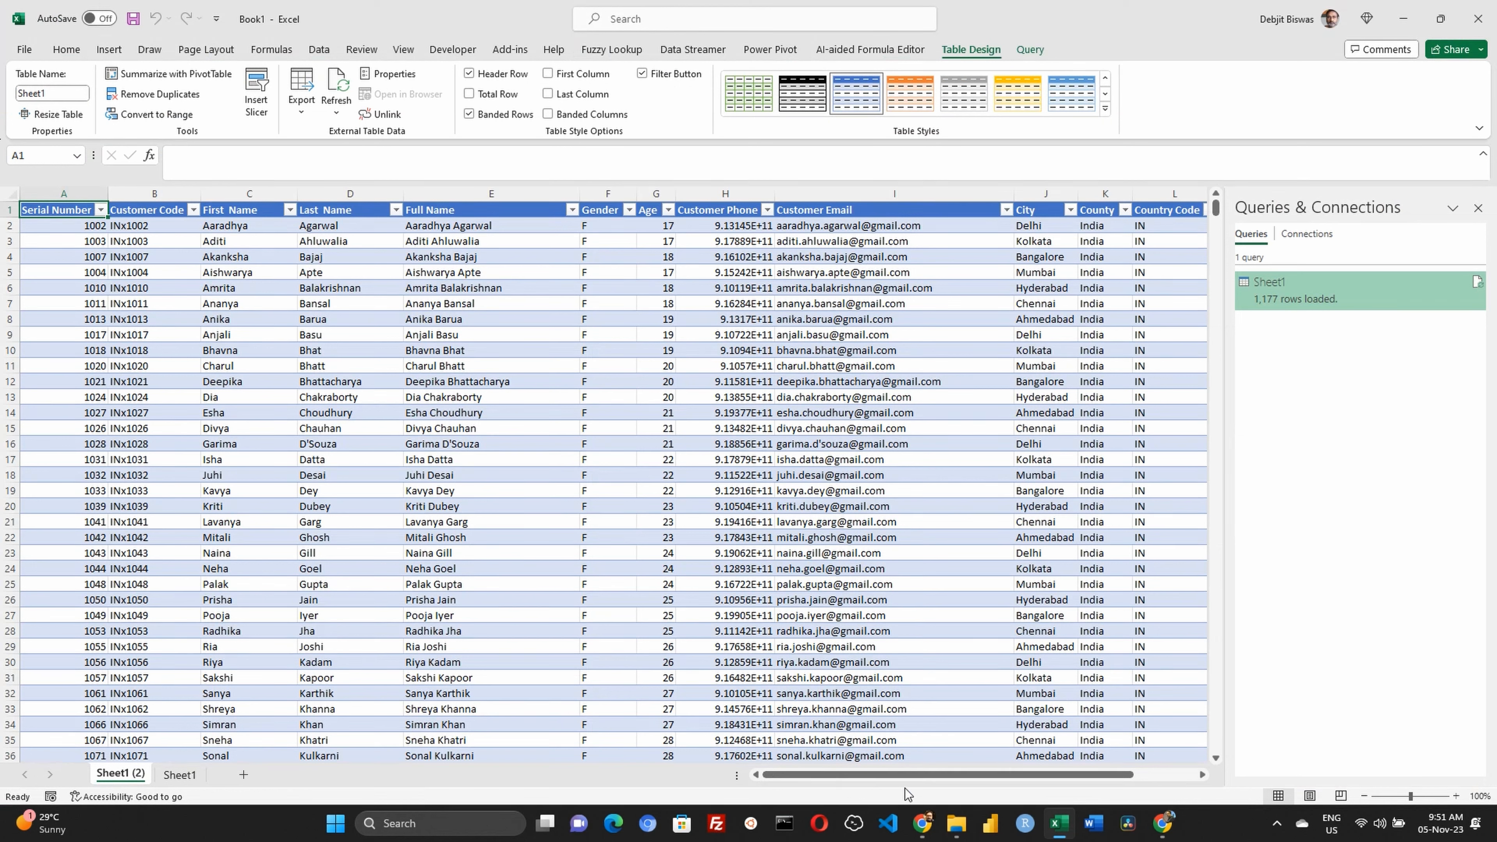
Rename the worksheet holding the loaded table as Customers
double_click(128, 774)
type("C")
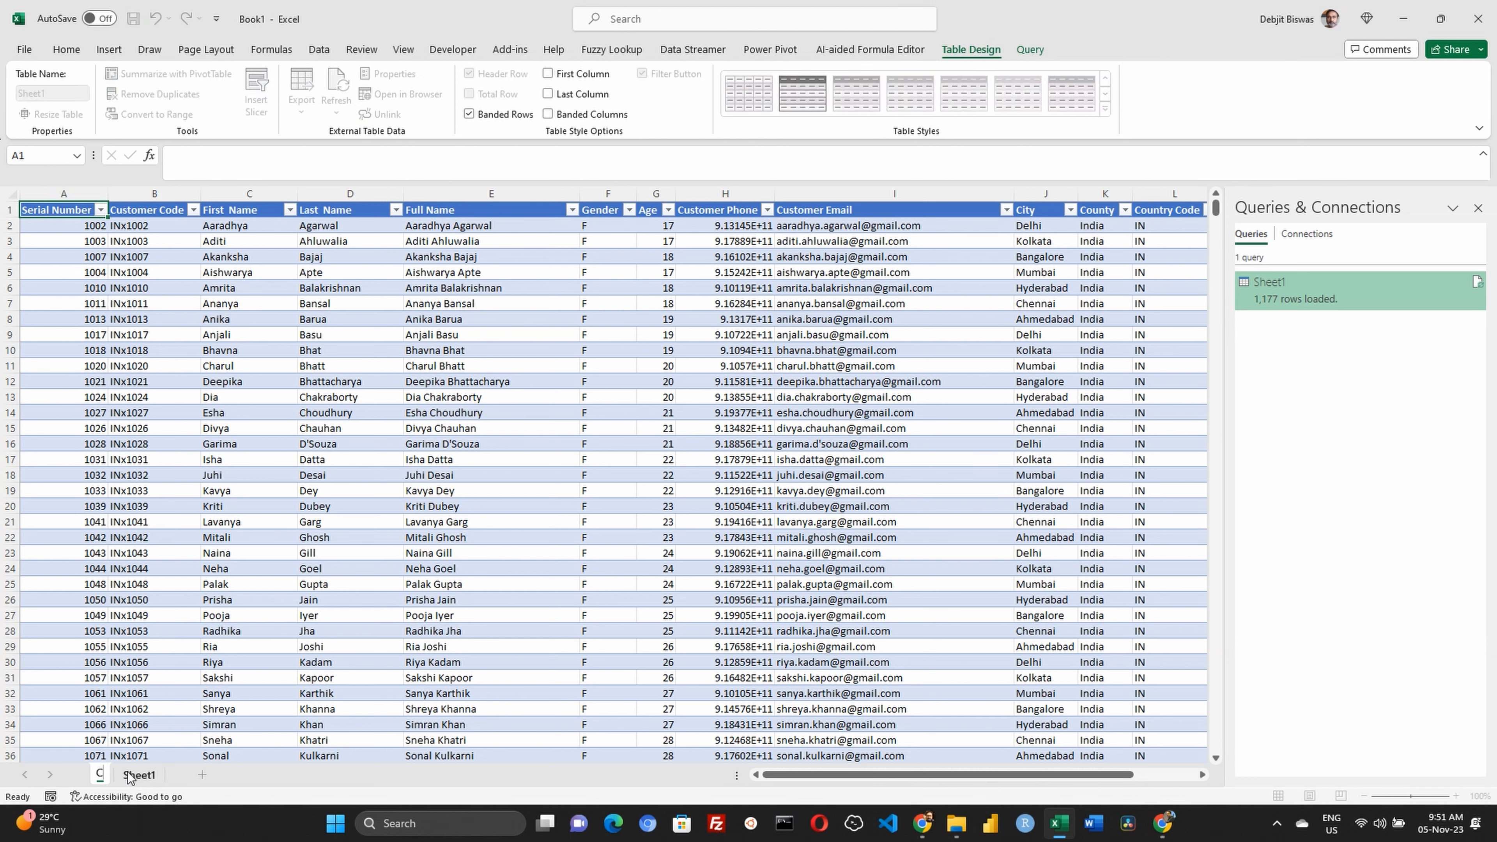
type("ustomers")
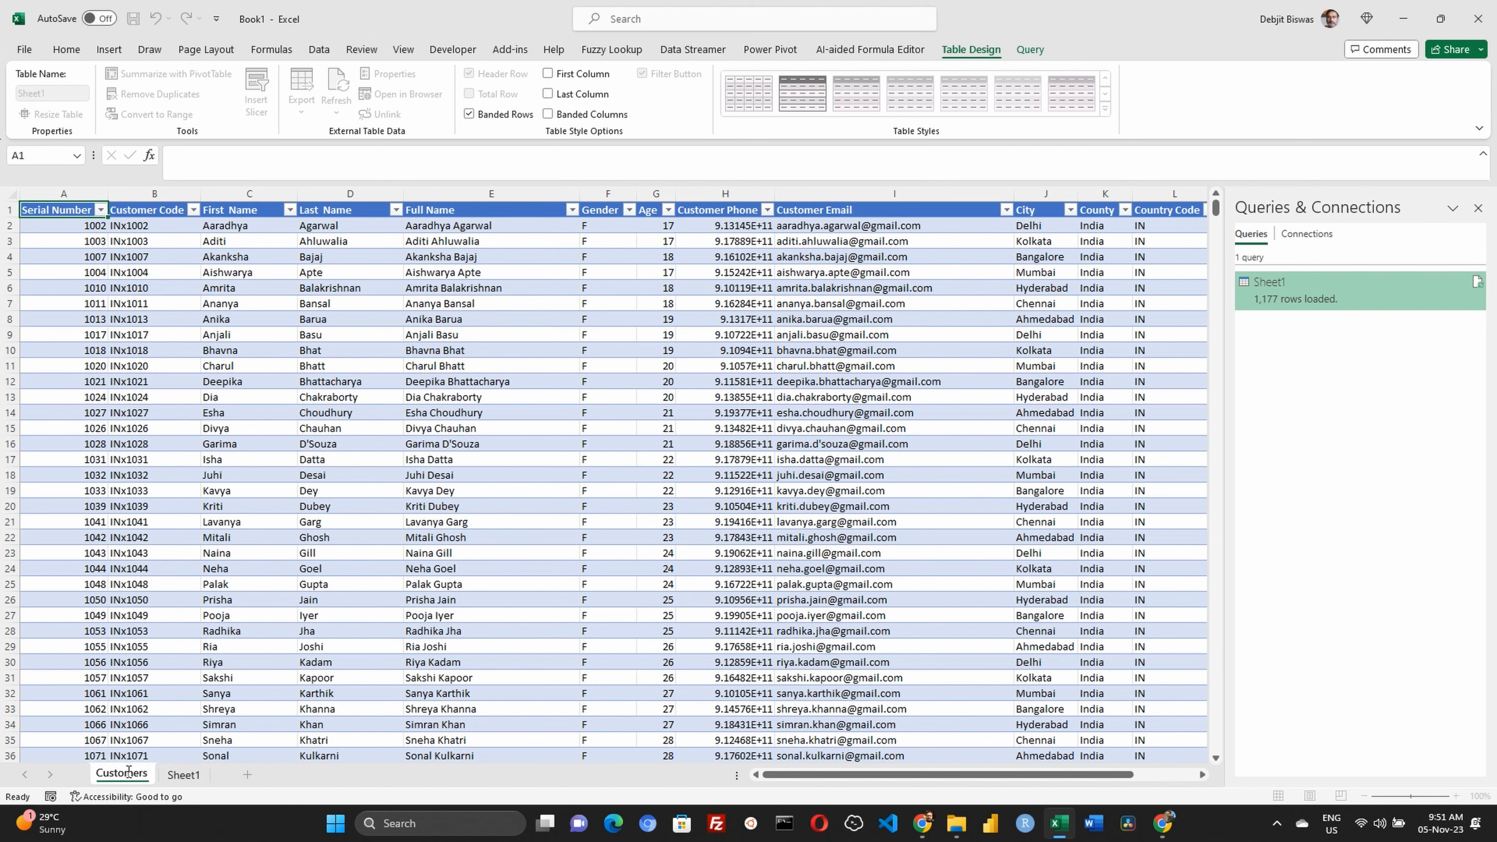
key("Return")
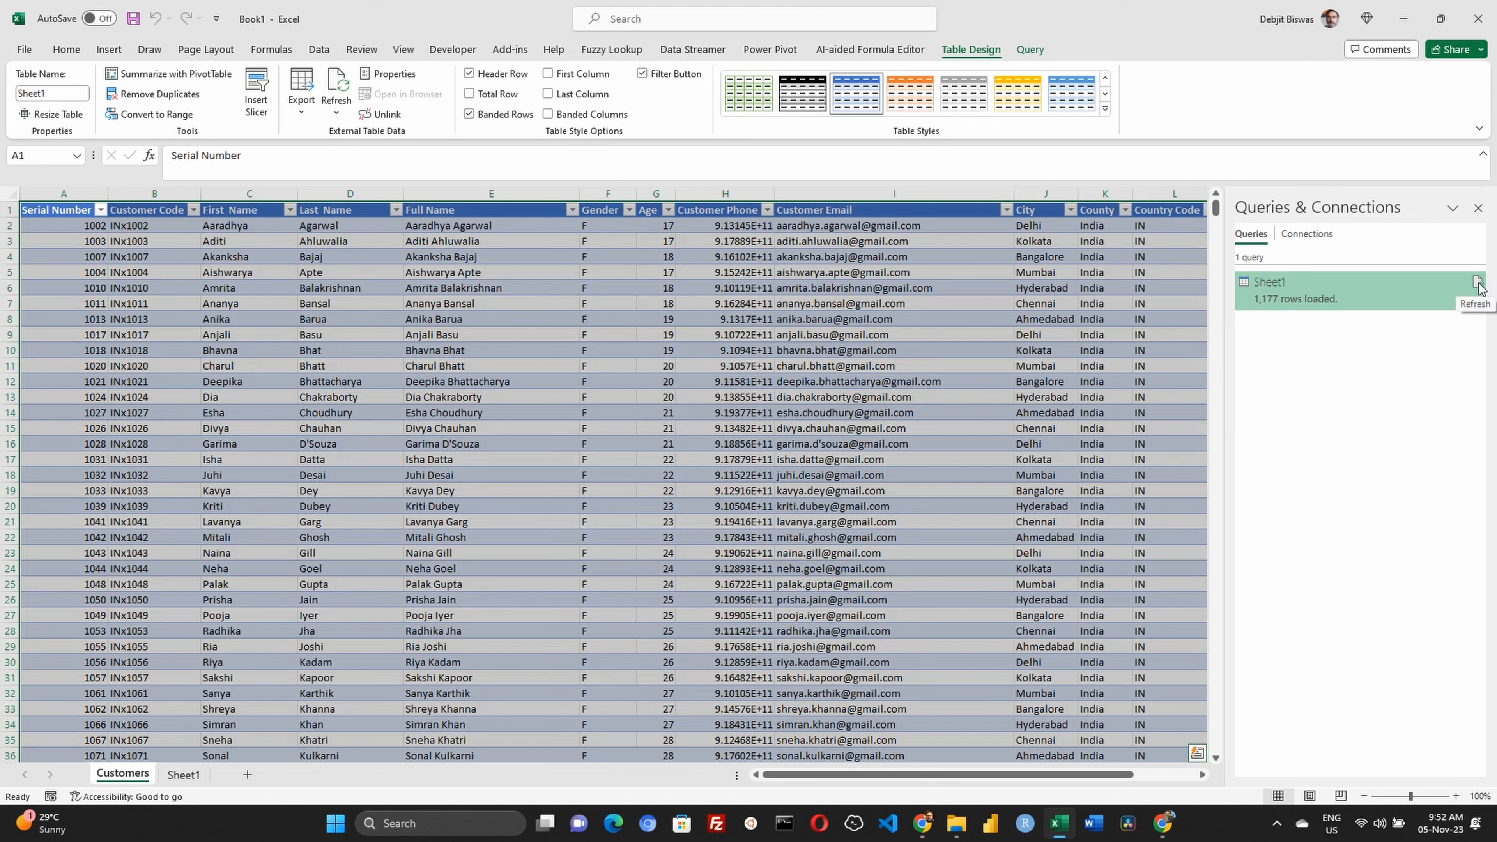
Reopen the Sheet1 query for editing, remove its Serial Number column, and load the result back into the workbook
double_click(1263, 283)
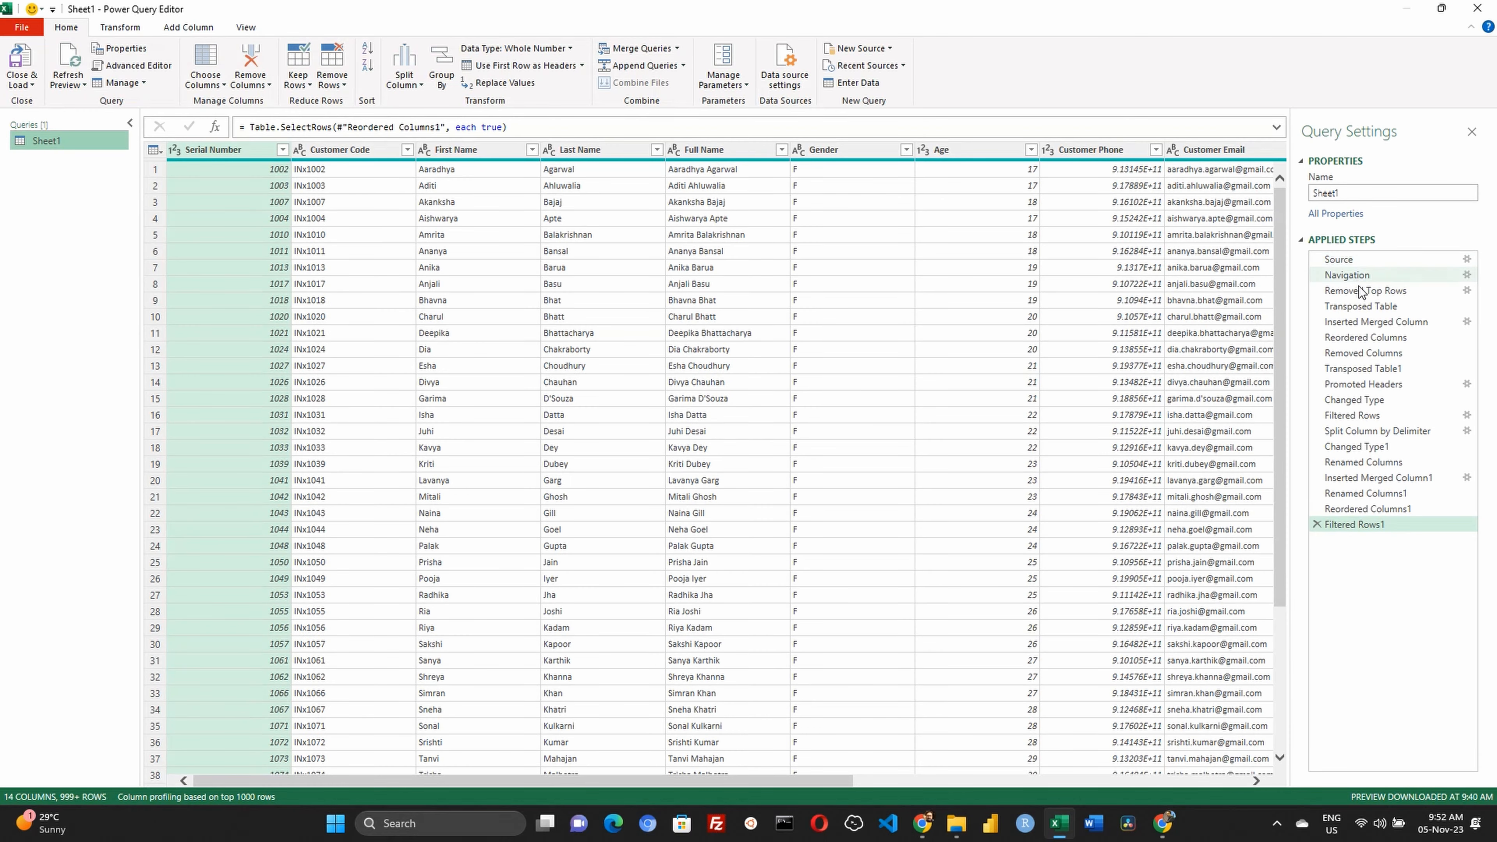
right_click(206, 152)
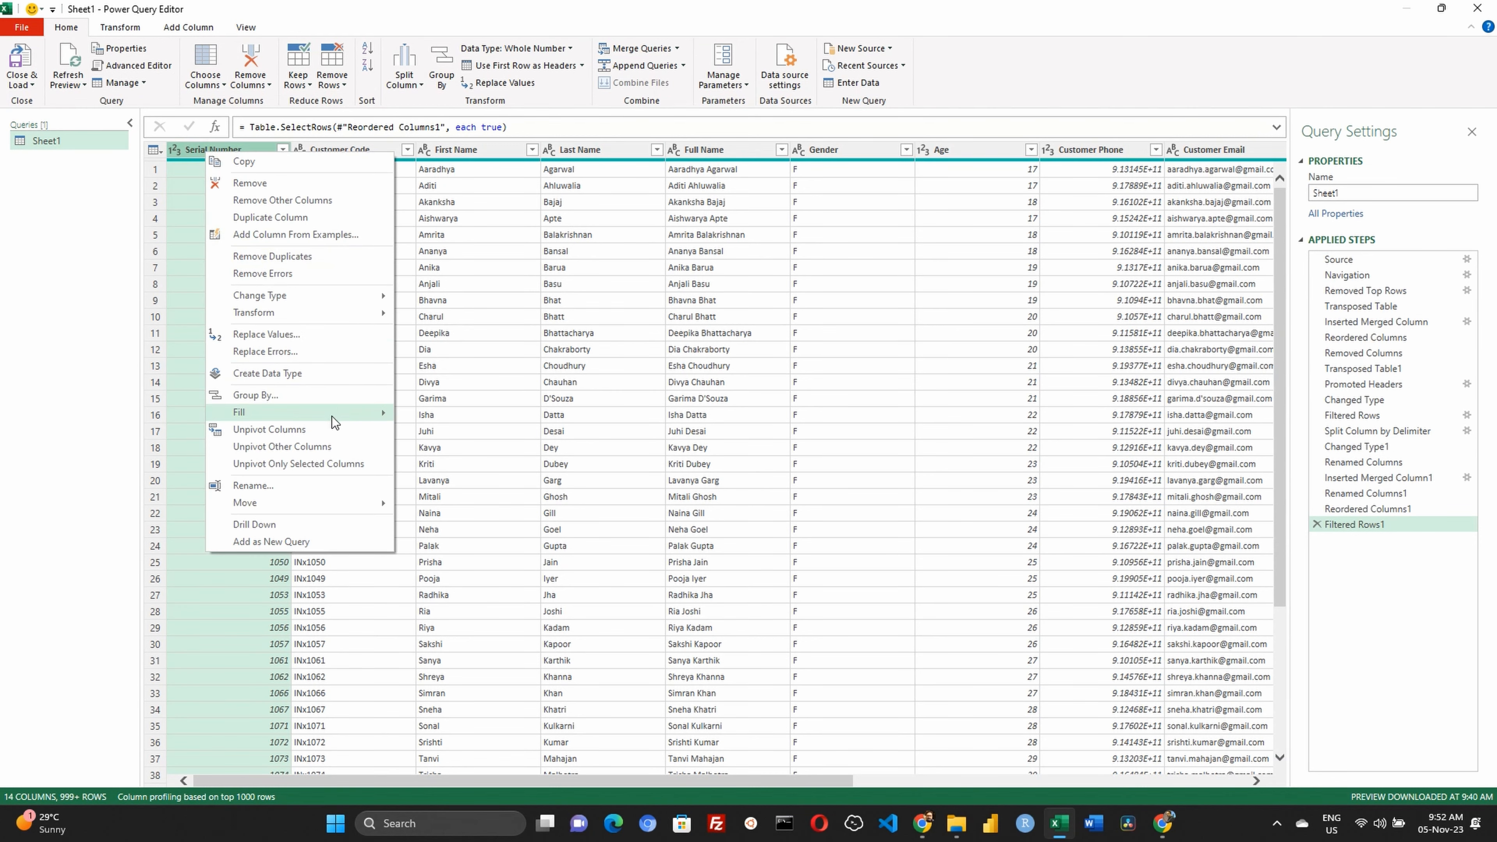
left_click(253, 183)
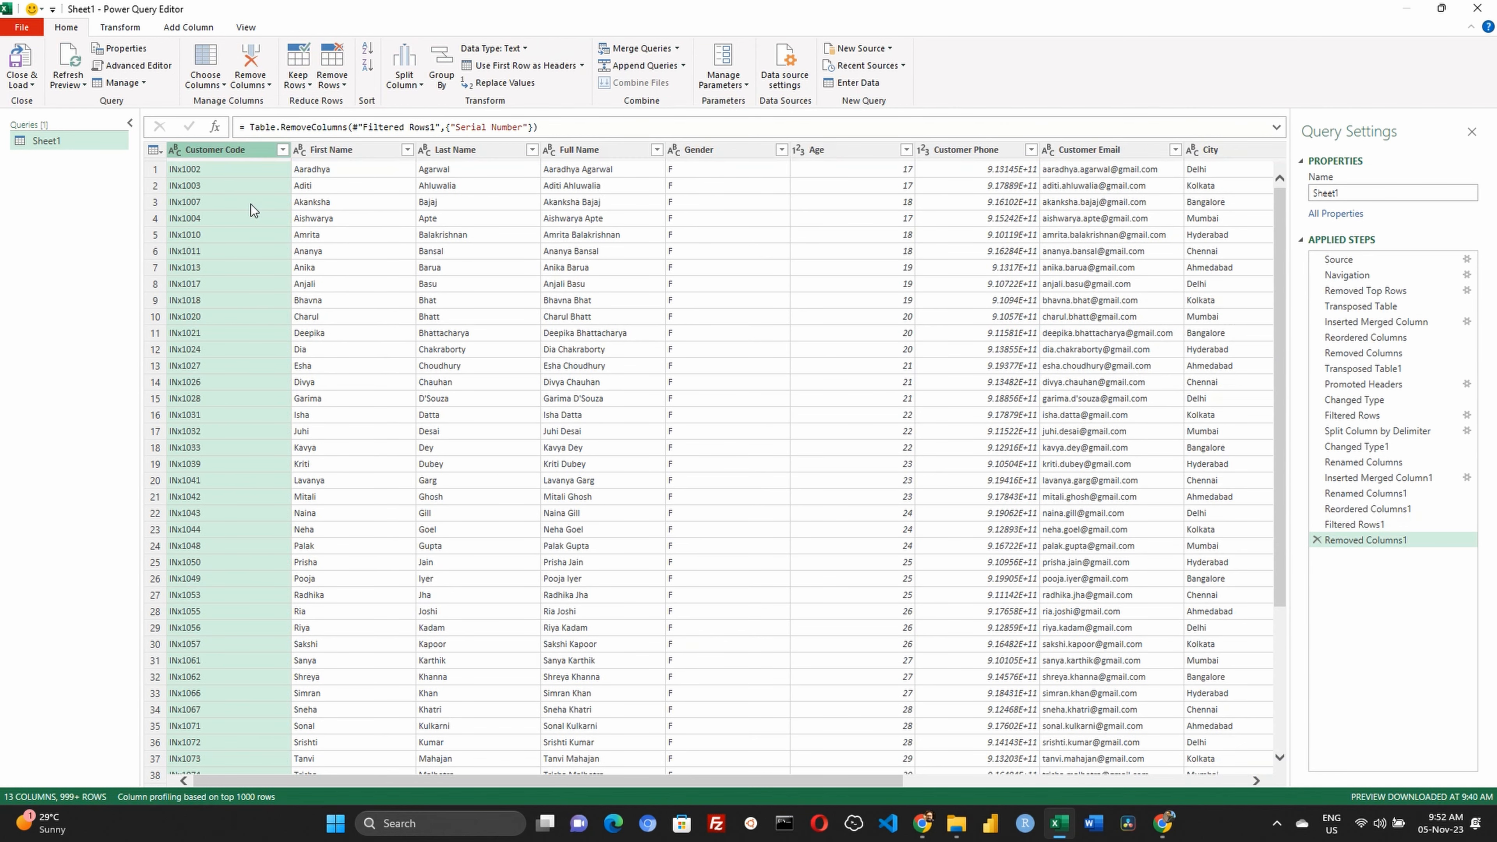
left_click(22, 59)
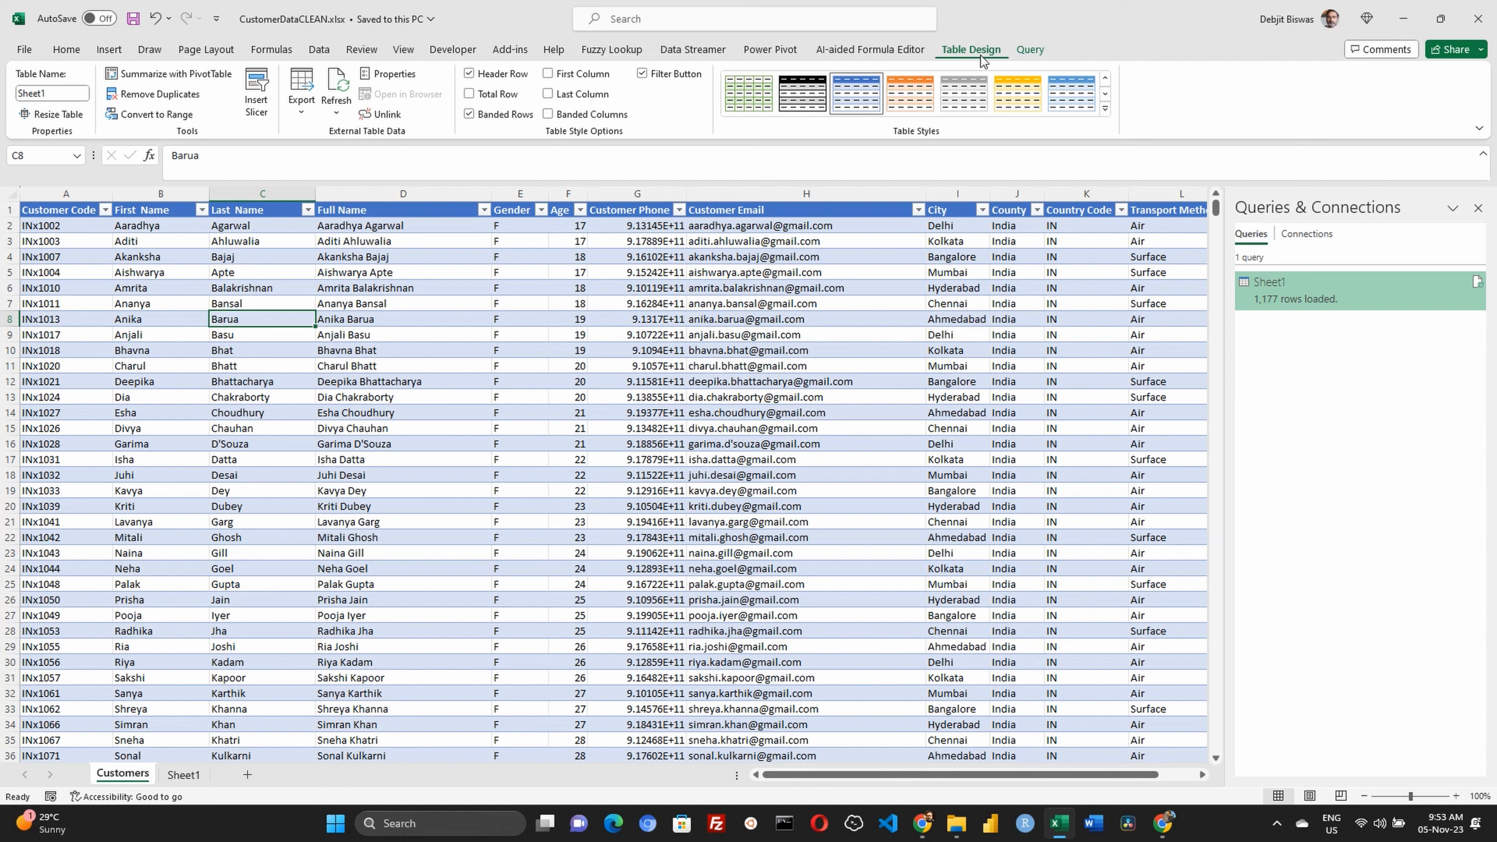
left_click(1039, 52)
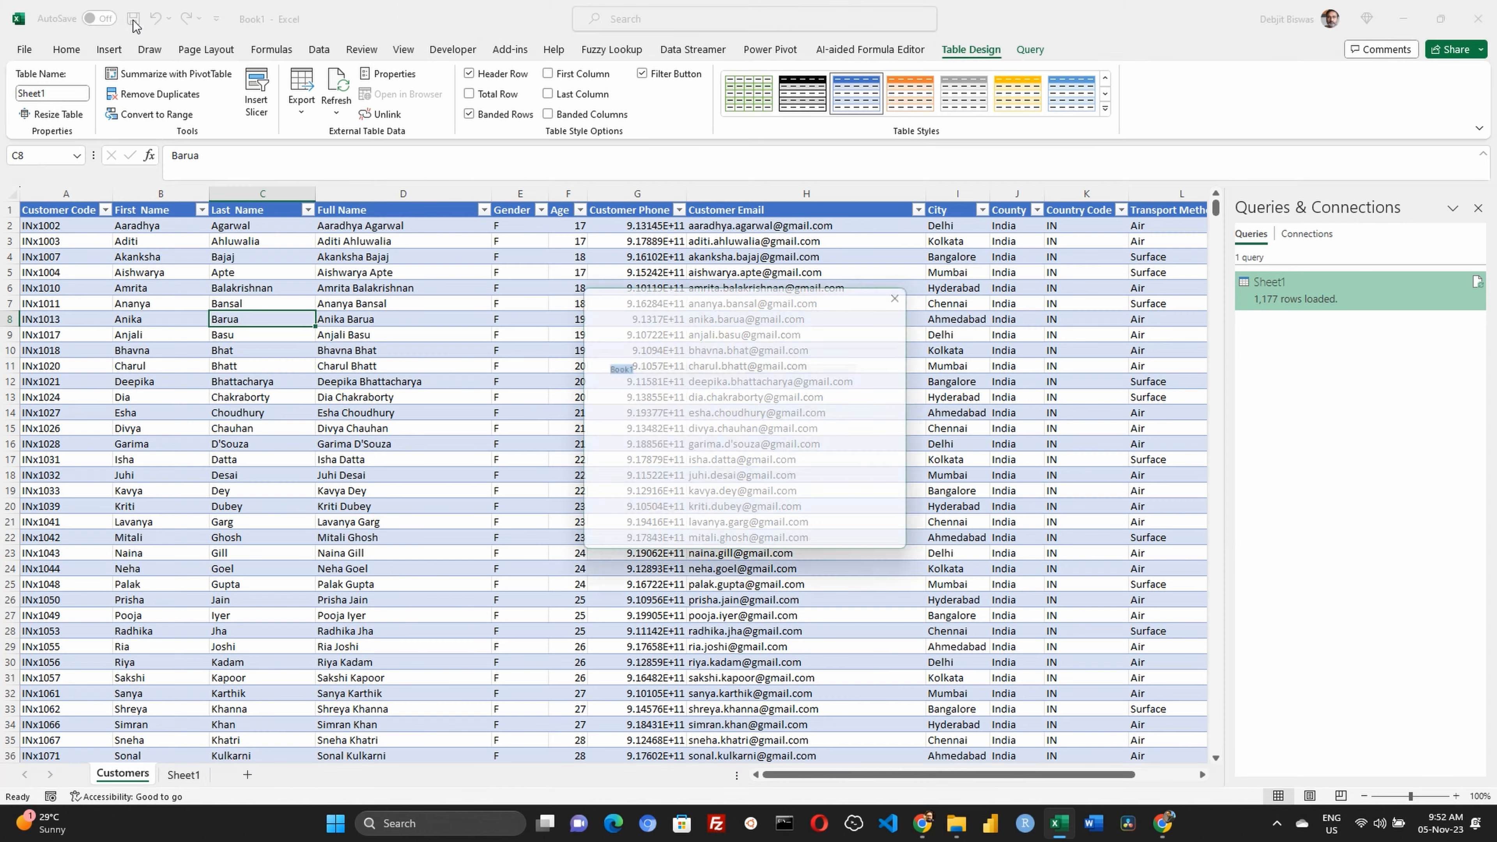
Start saving the workbook as a new file and browse to the SalesData folder on the Extreme SSD (E:) drive
left_click(133, 20)
left_click(628, 547)
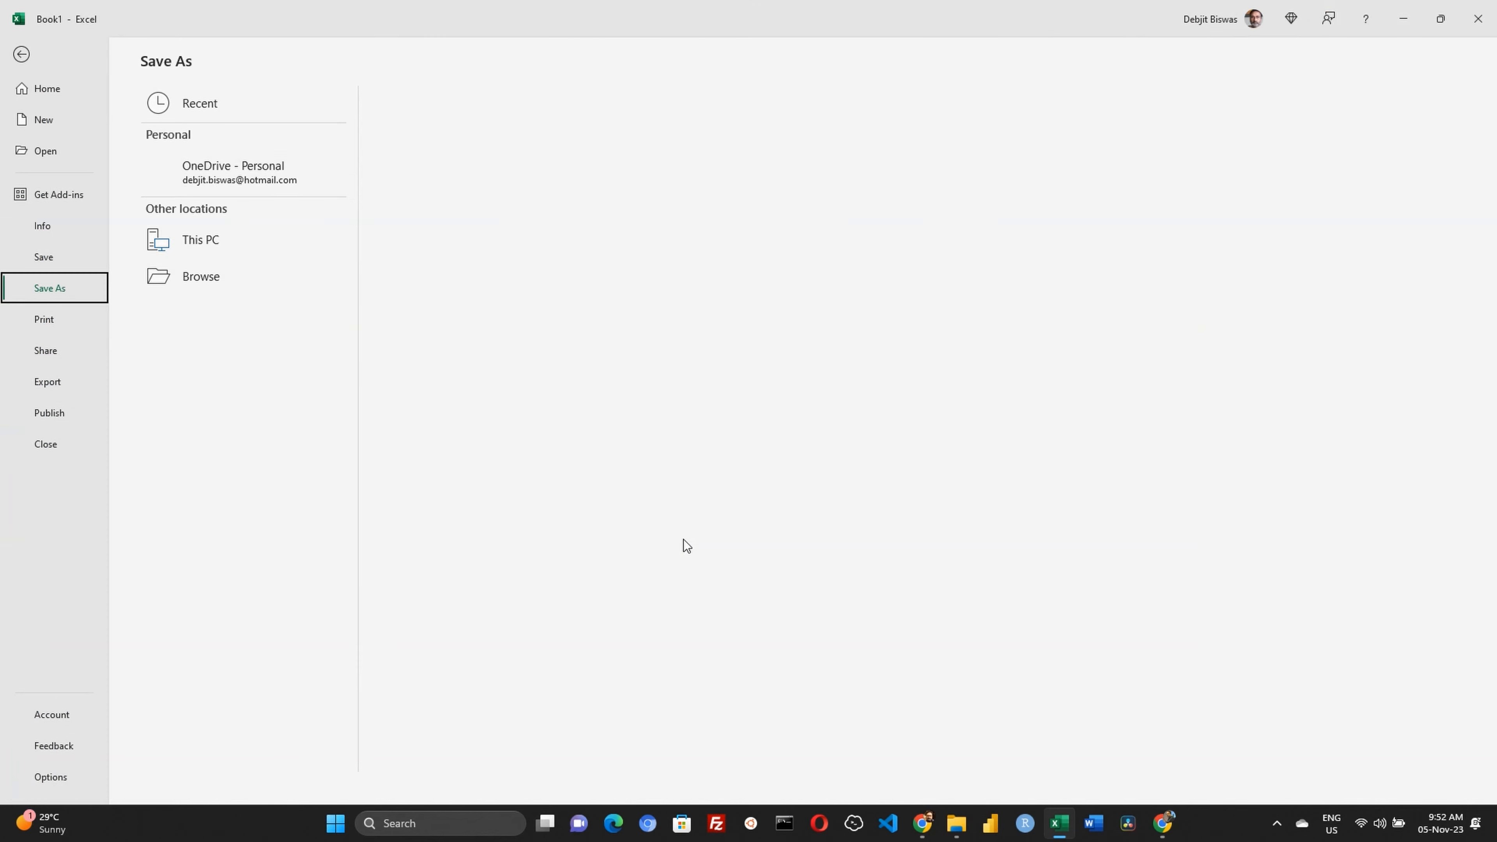
left_click(248, 171)
left_click(418, 158)
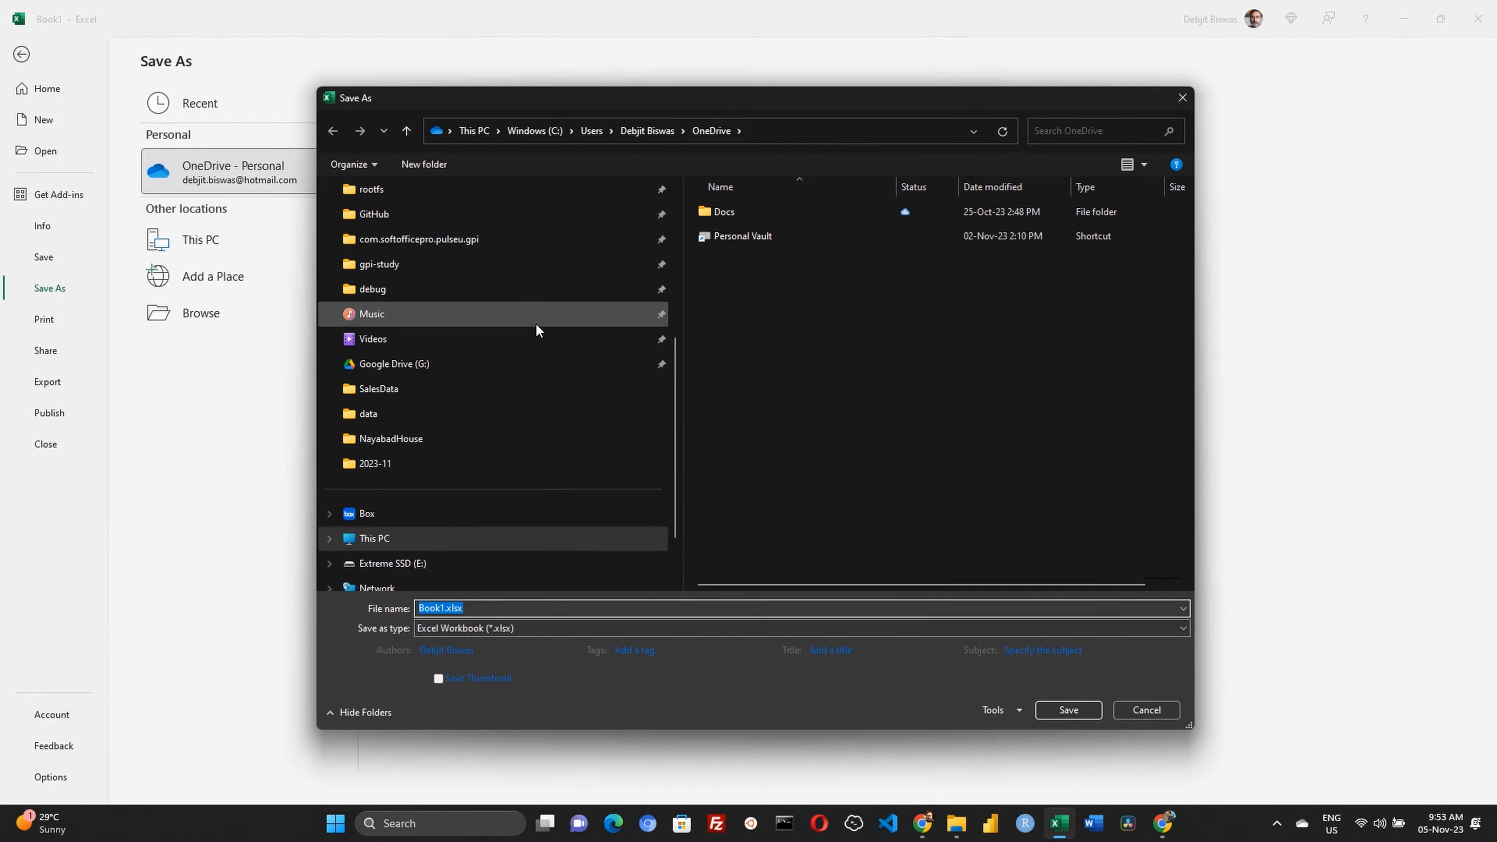
scroll(533, 342, "up", 5)
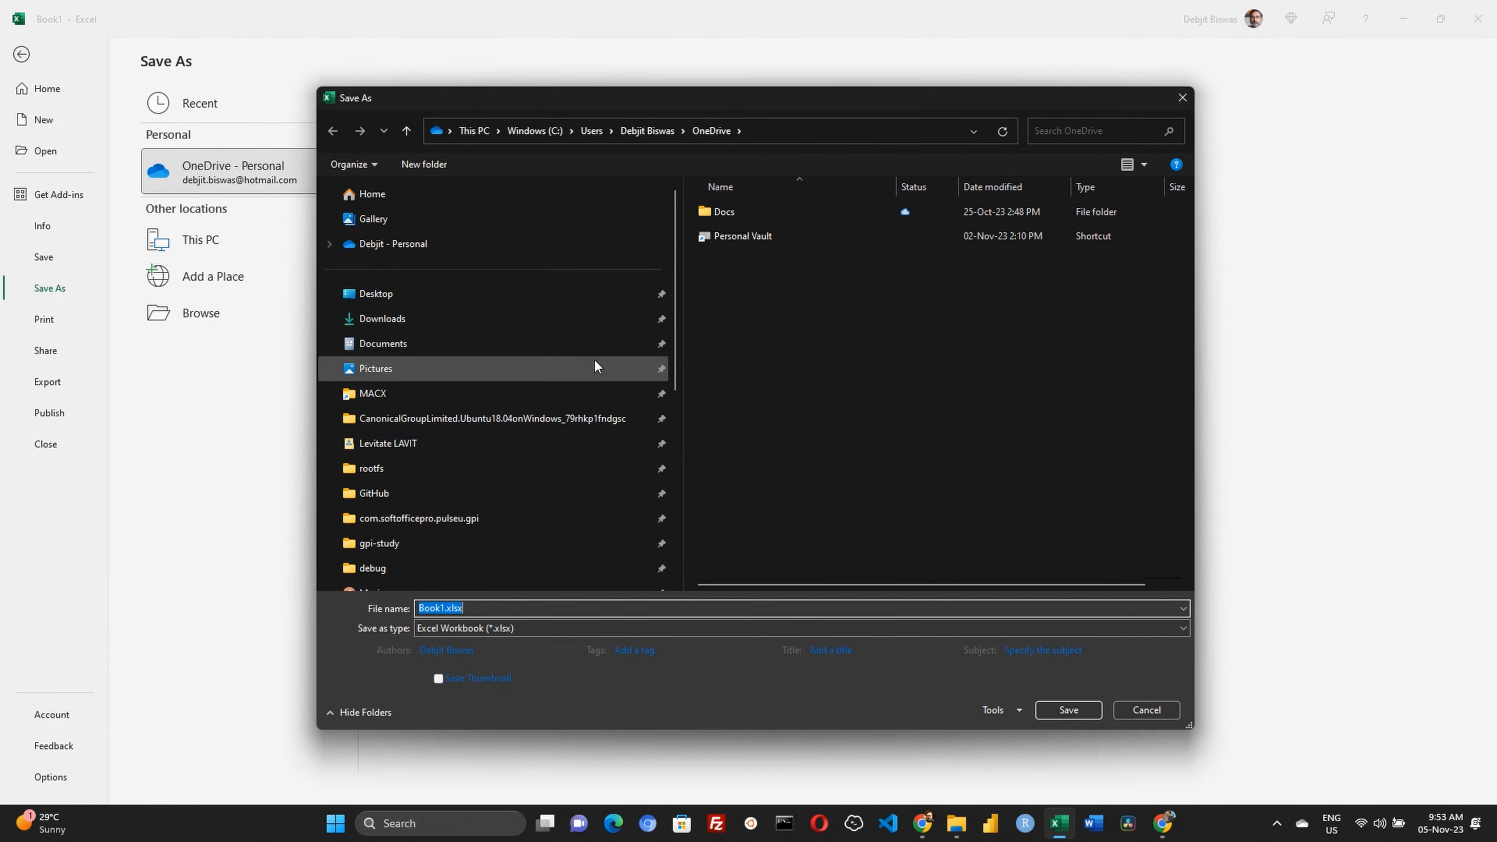
scroll(594, 359, "down", 6)
left_click(392, 488)
double_click(794, 446)
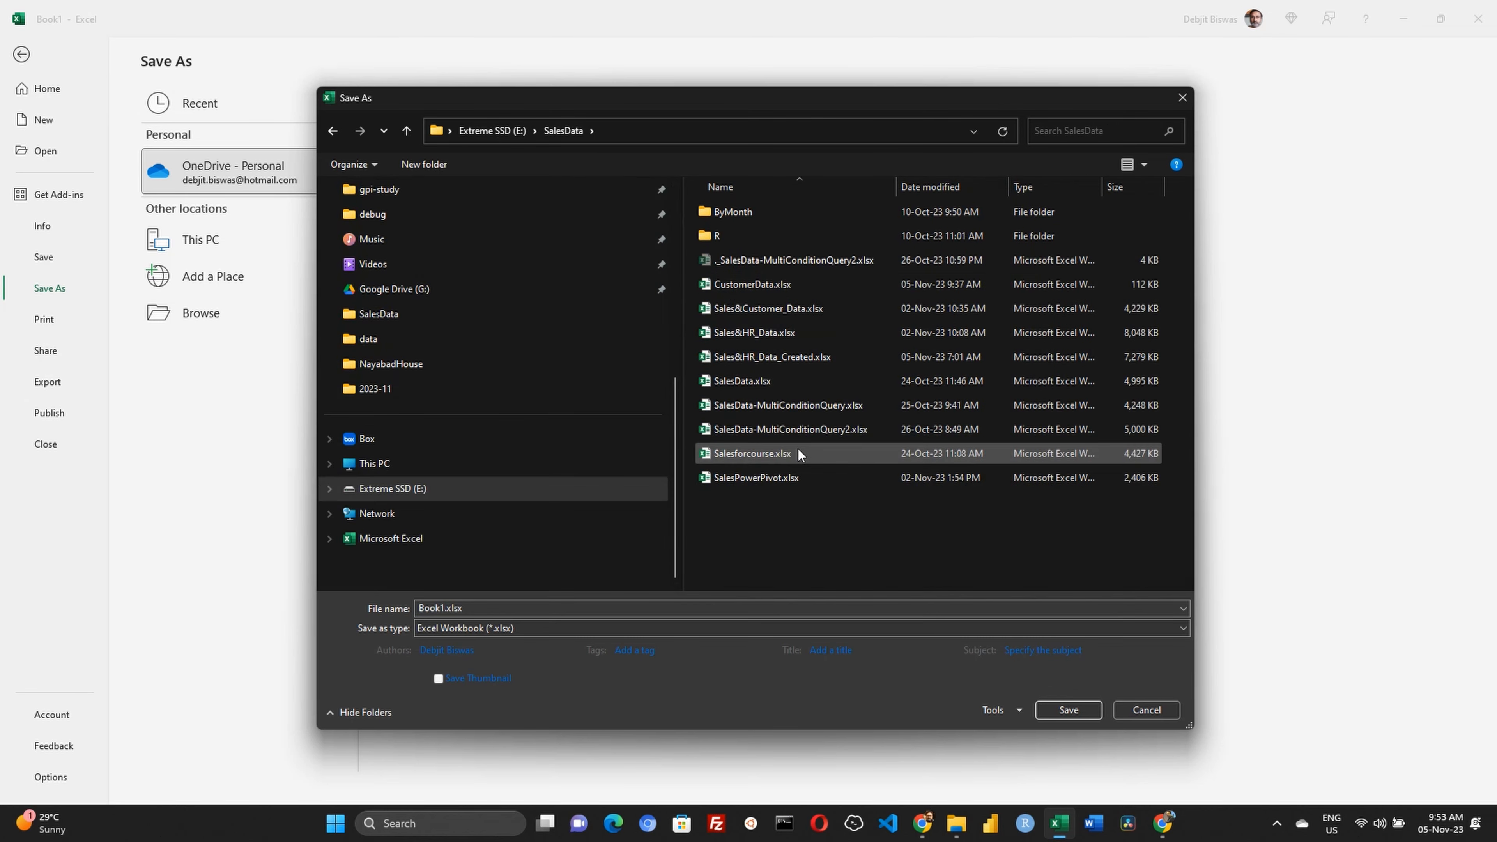